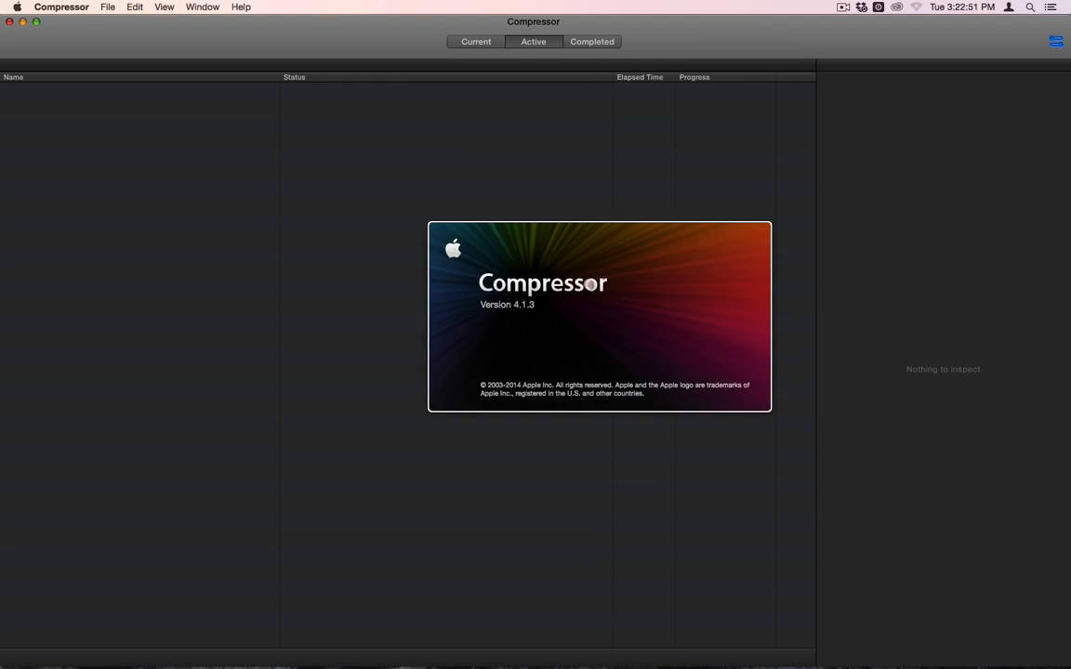
Open the current batch view and collapse the Apple Devices and Audio Formats groups in the settings list.
click(572, 282)
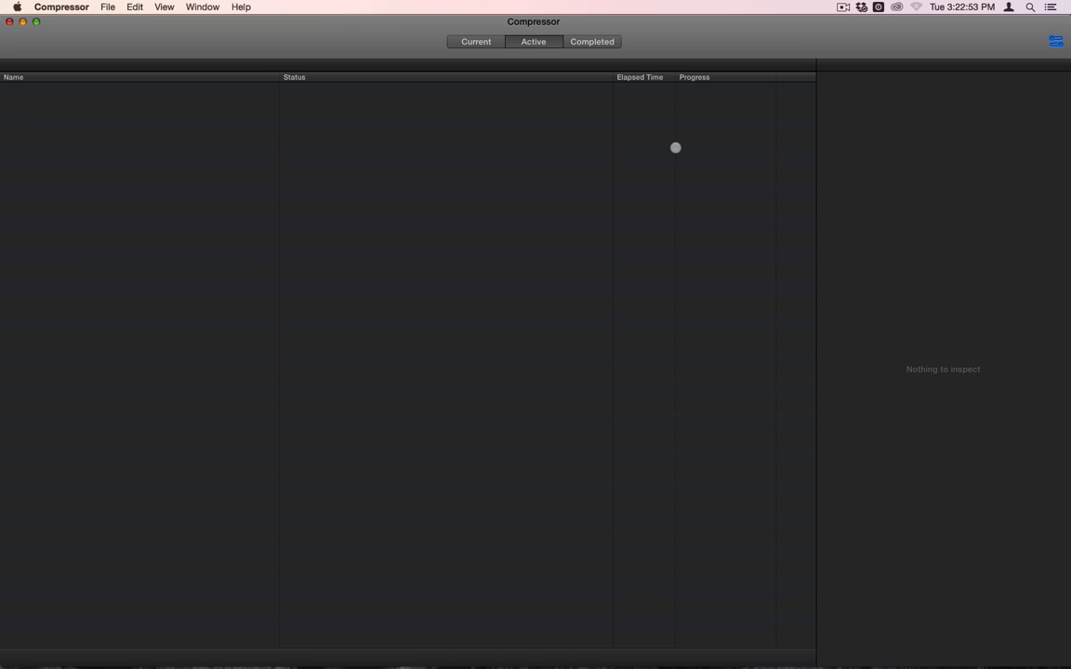
click(465, 41)
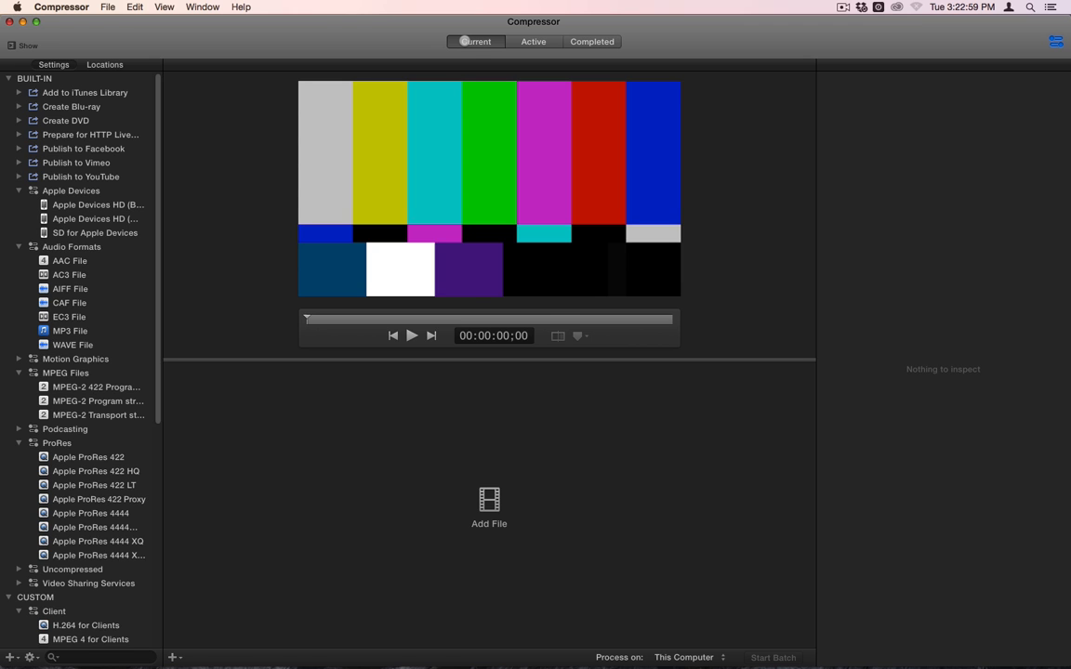
click(18, 192)
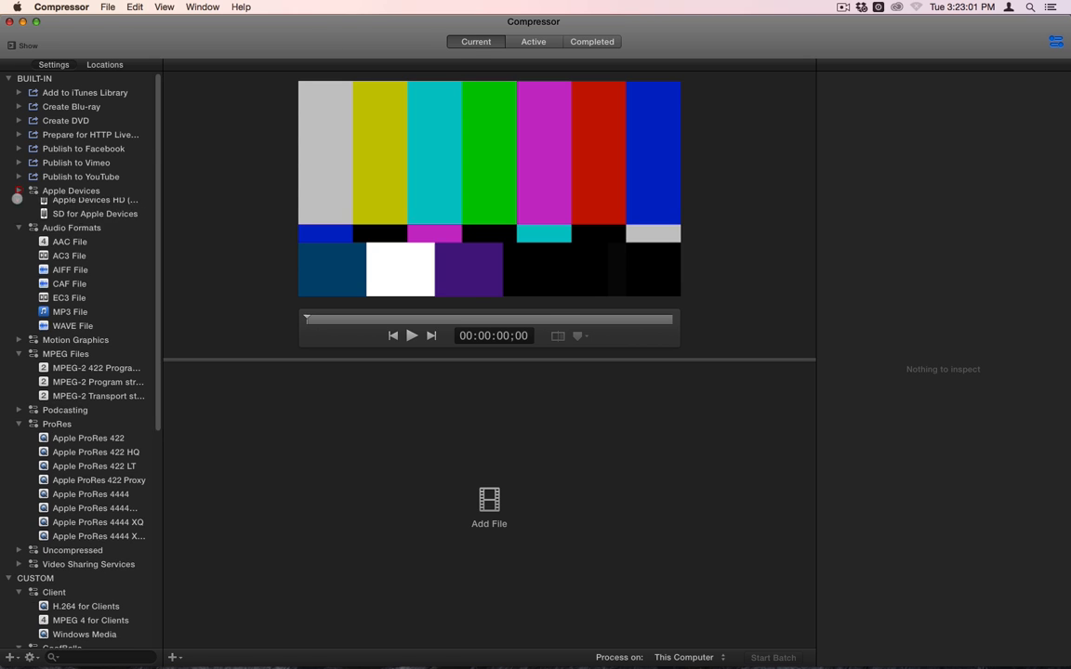
click(18, 202)
Hide both the Settings and Locations pane and the inspector.
click(23, 45)
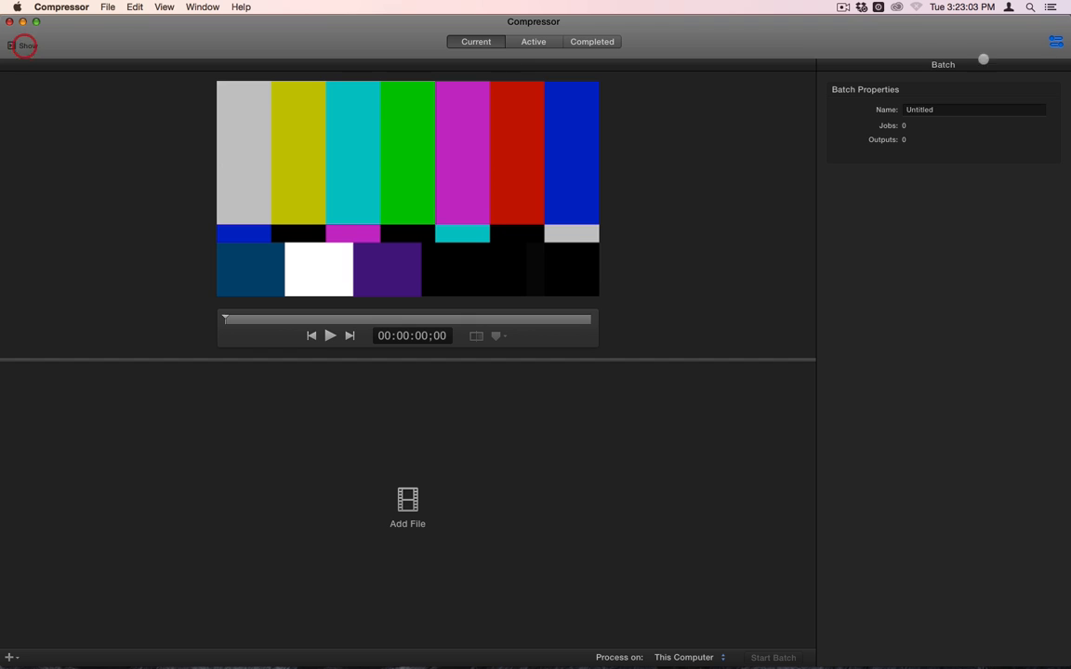
click(1055, 41)
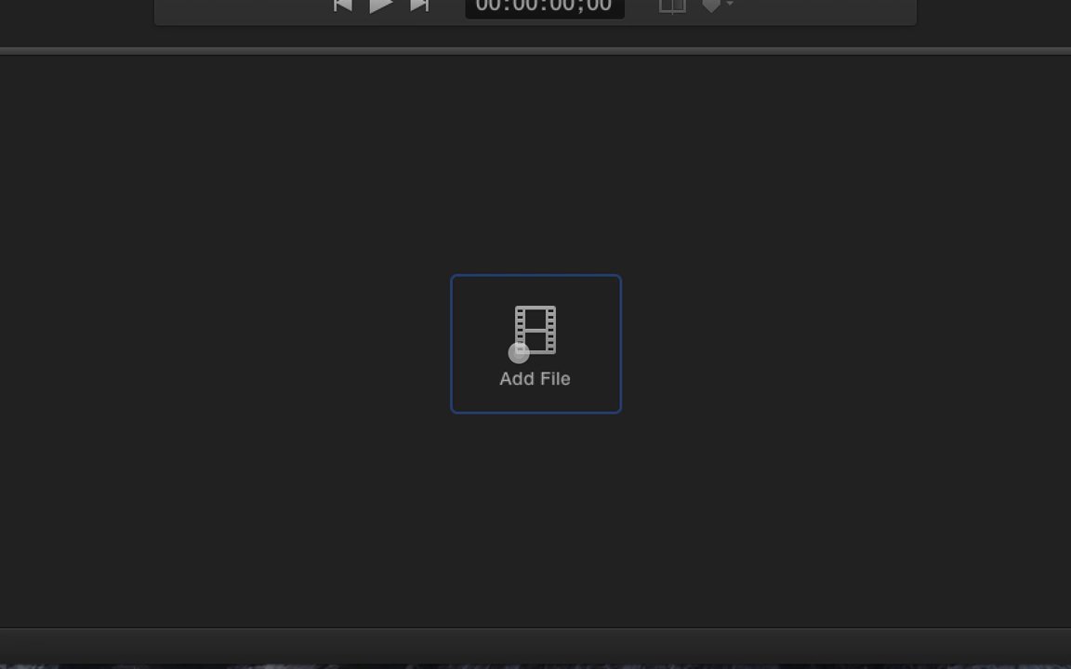
Add IT6371.mov from the Spot Transfers folder in Finder to the batch, close the Finder window, and delete the job.
click(519, 352)
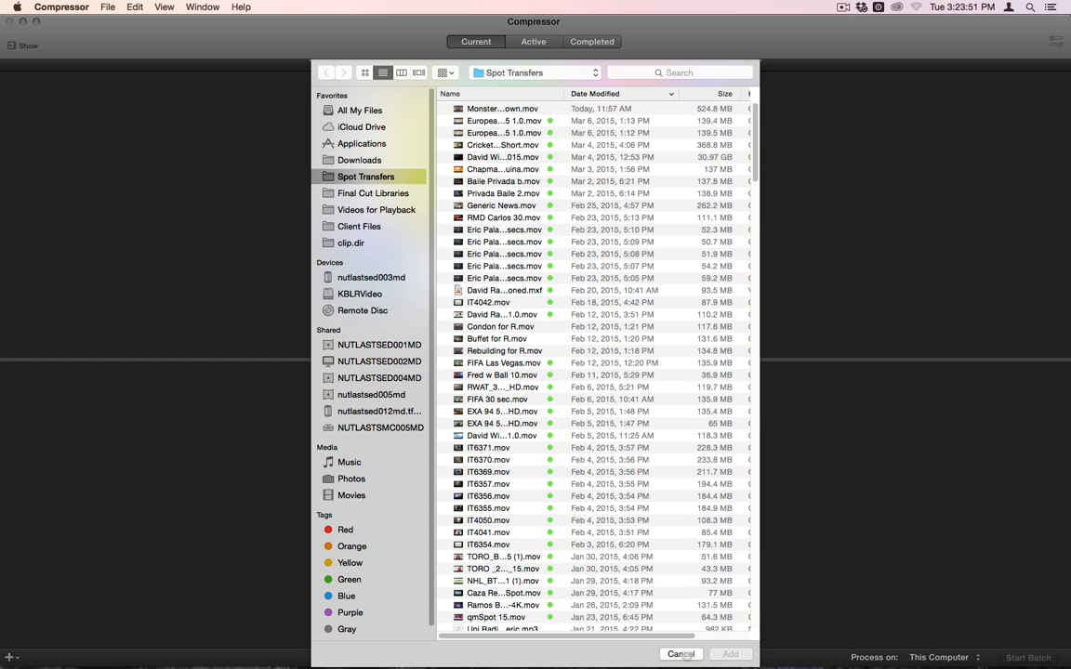
click(681, 653)
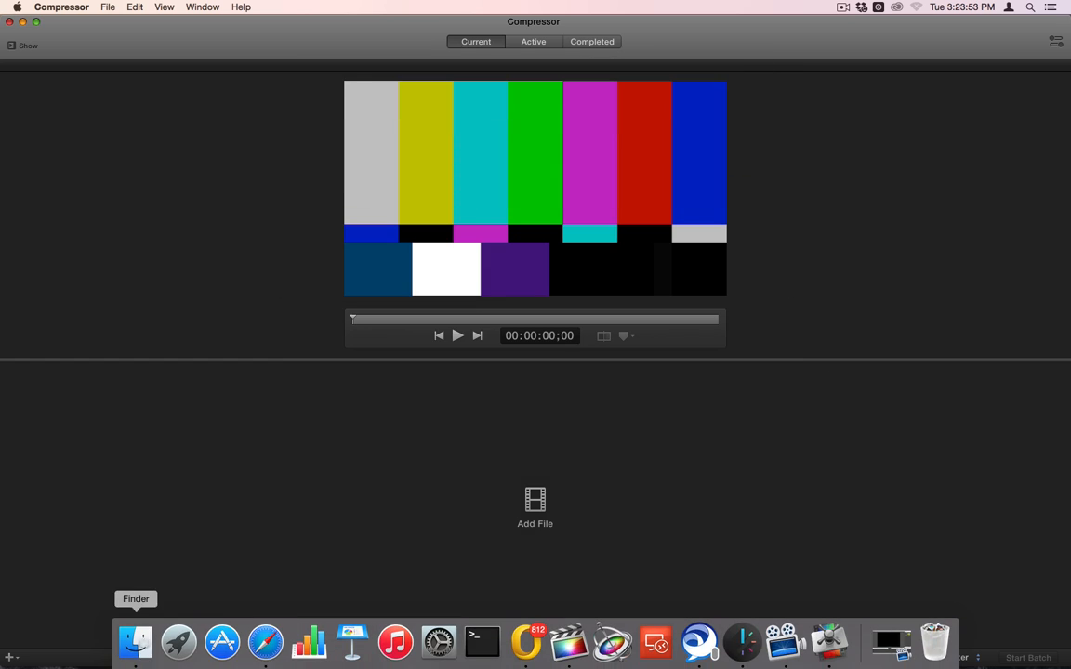
click(138, 642)
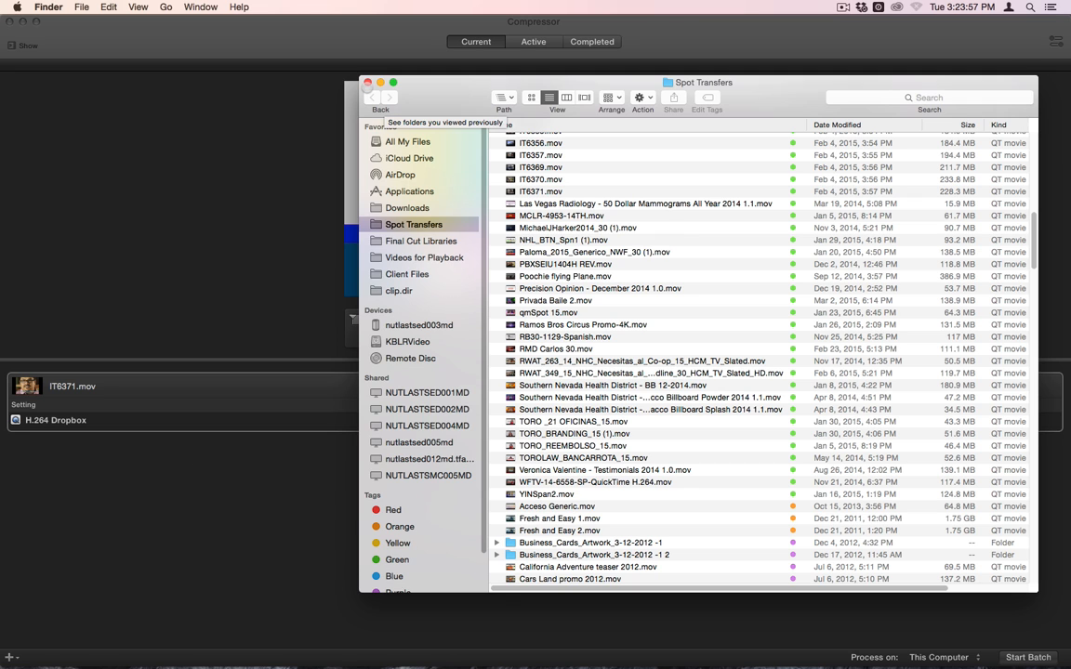
click(367, 83)
click(349, 398)
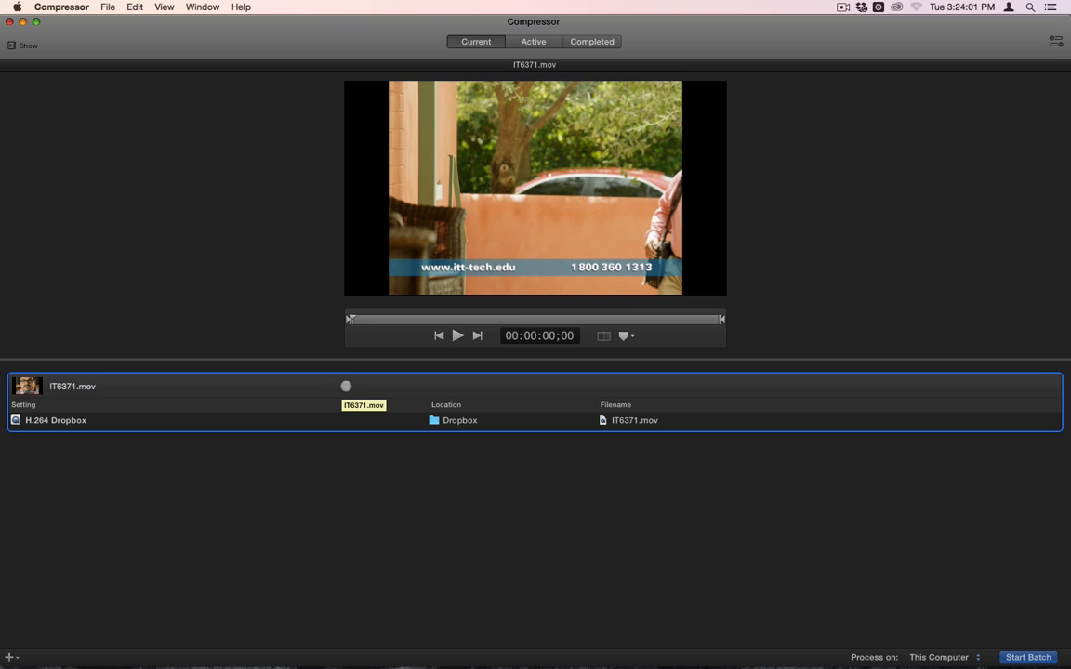
key(BackSpace)
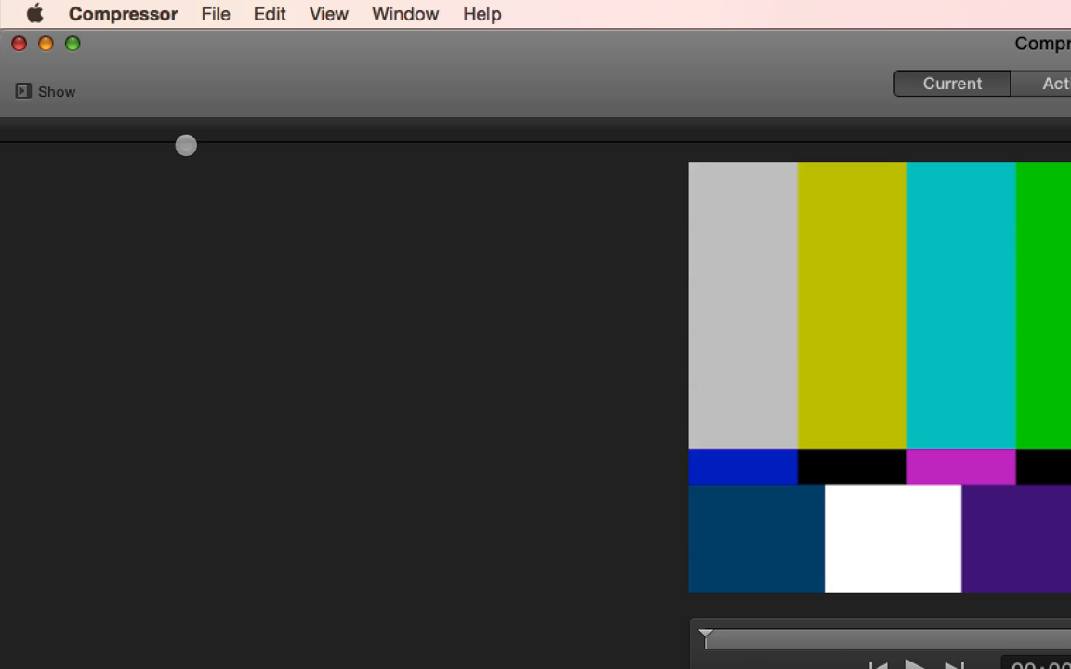
Show the Settings and Locations pane and the inspector.
click(37, 91)
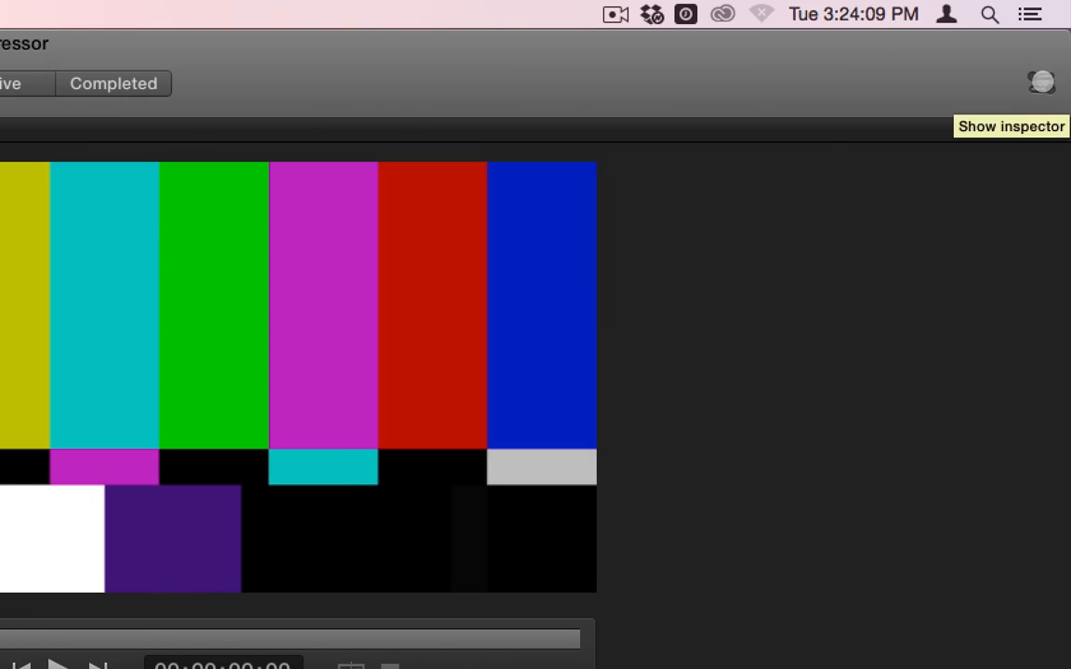
click(1041, 83)
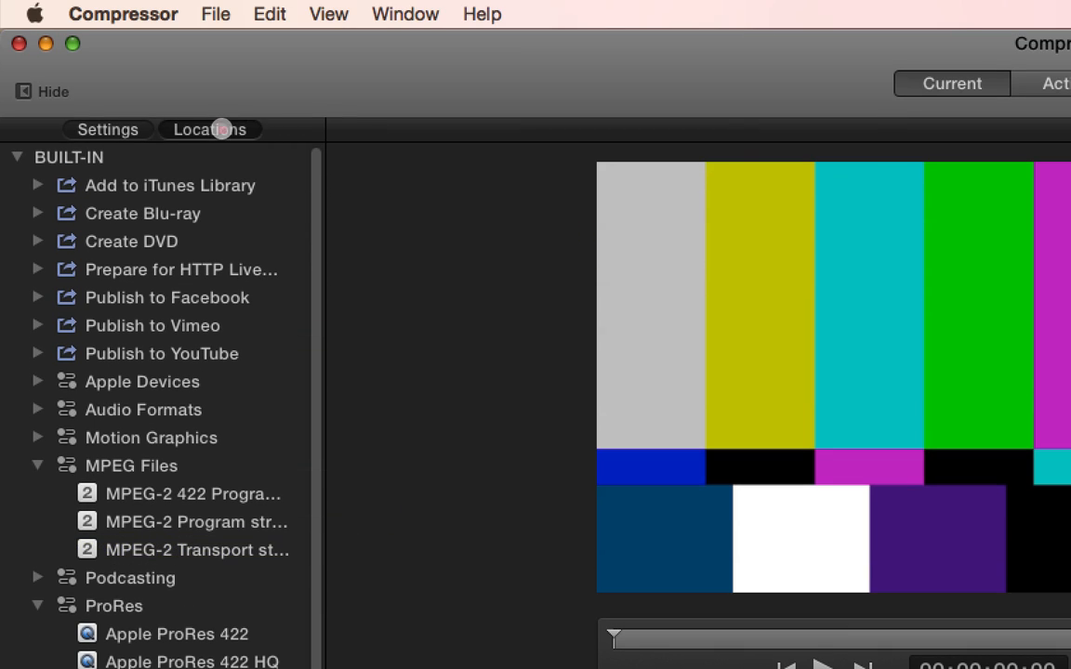
Look at the list of locations and at custom settings such as To Oasis with Audio and H.264 for Clients.
click(221, 129)
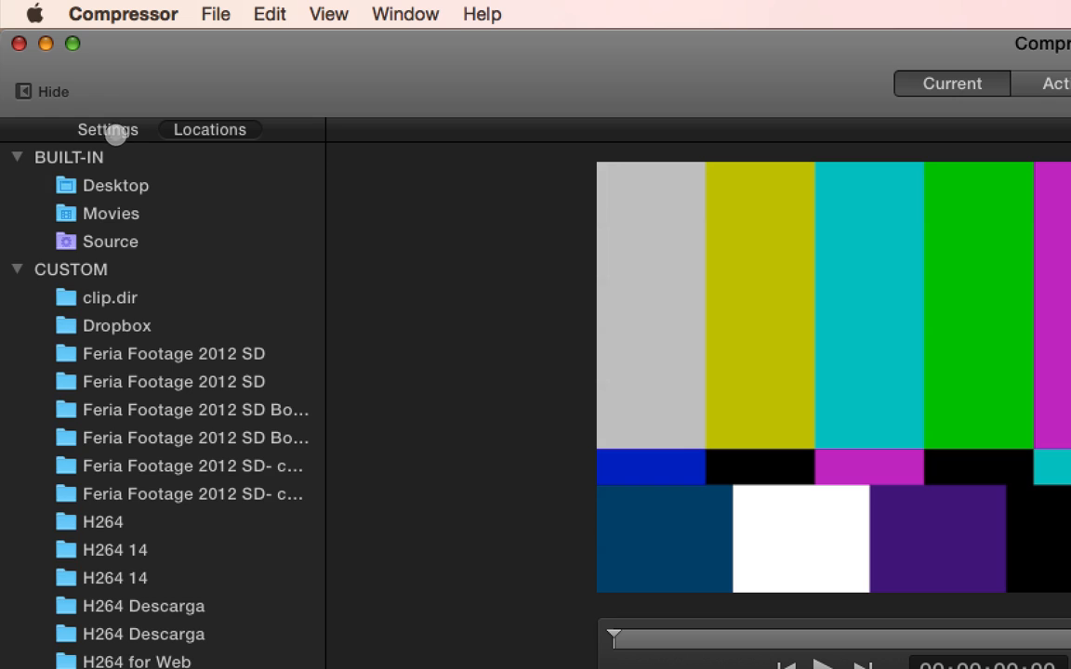
click(112, 130)
click(163, 516)
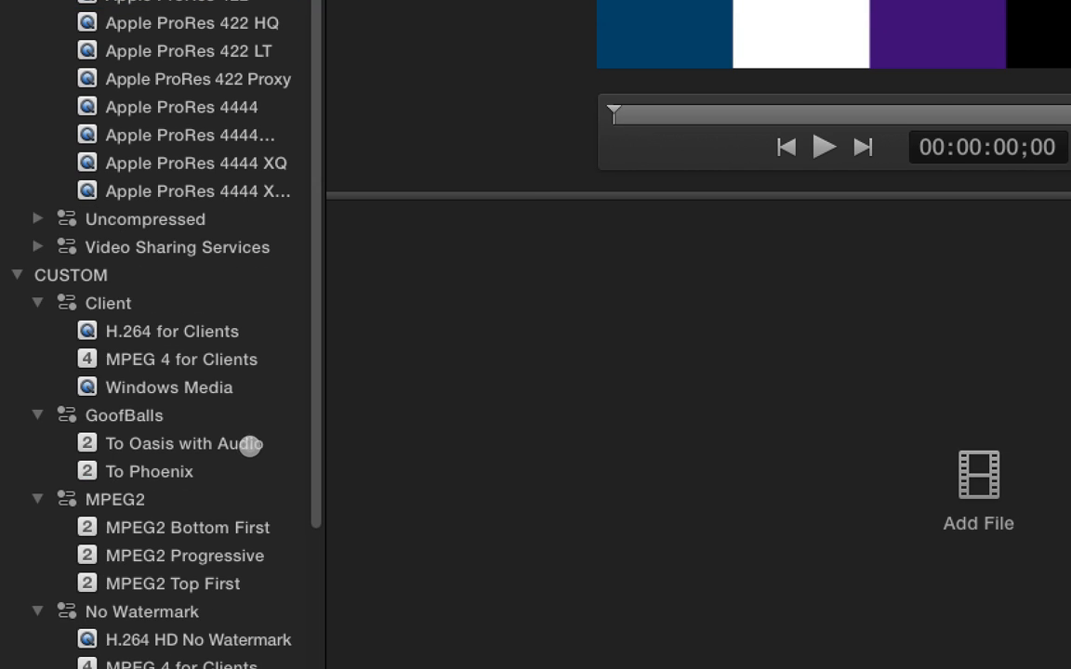
click(206, 443)
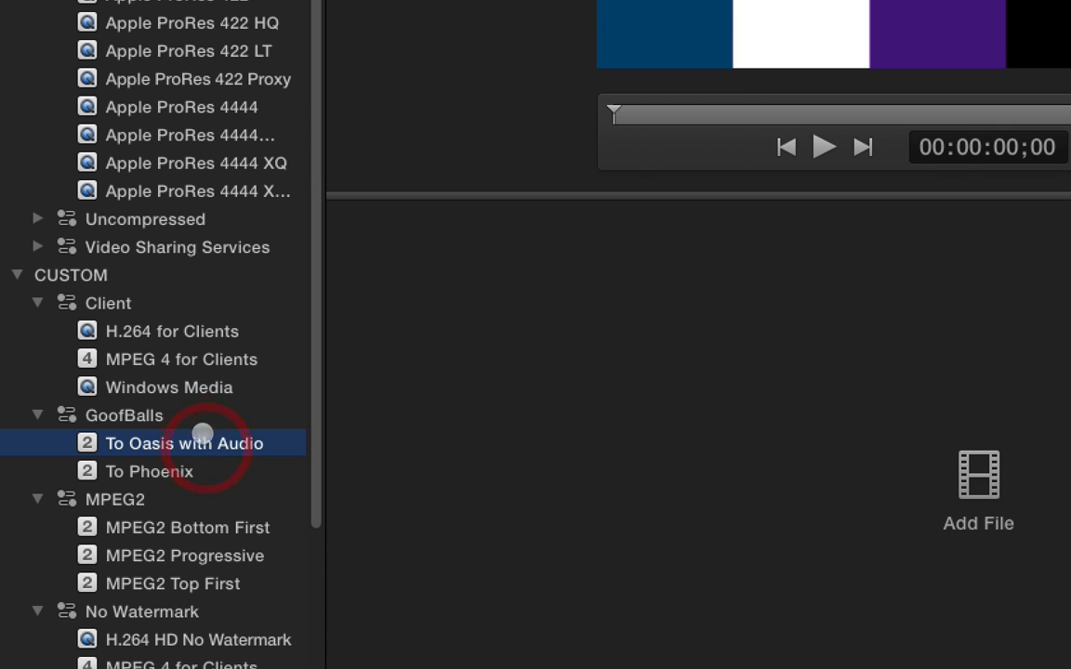
click(189, 389)
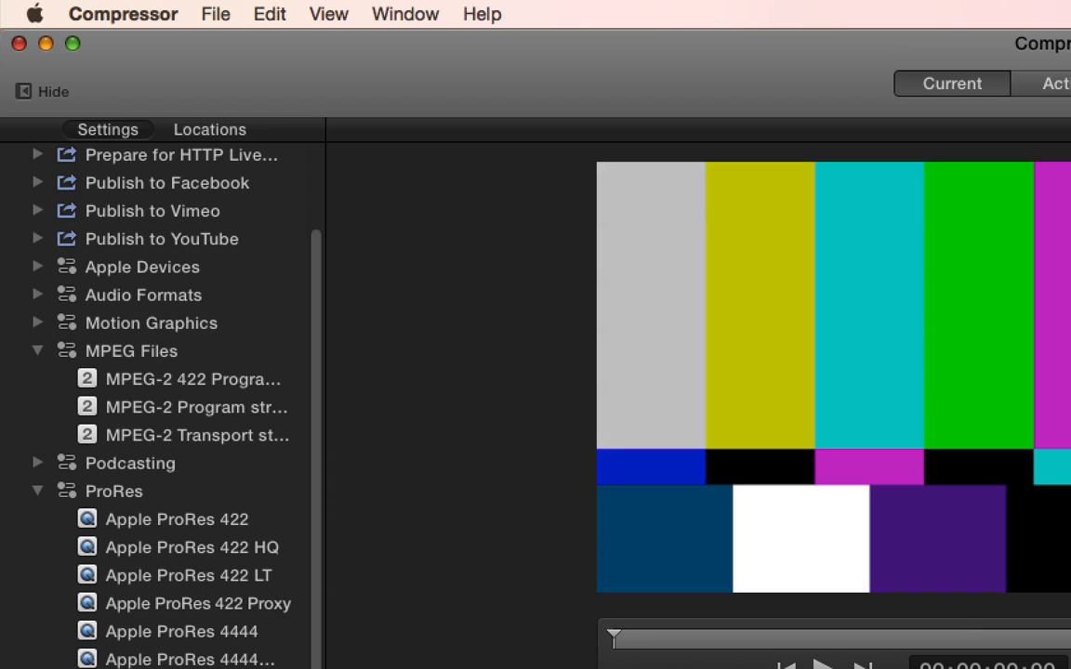
Look through the custom and built-in locations, including Dropbox, H264, H264 Source, Oasis to Public Folder and Desktop.
click(204, 129)
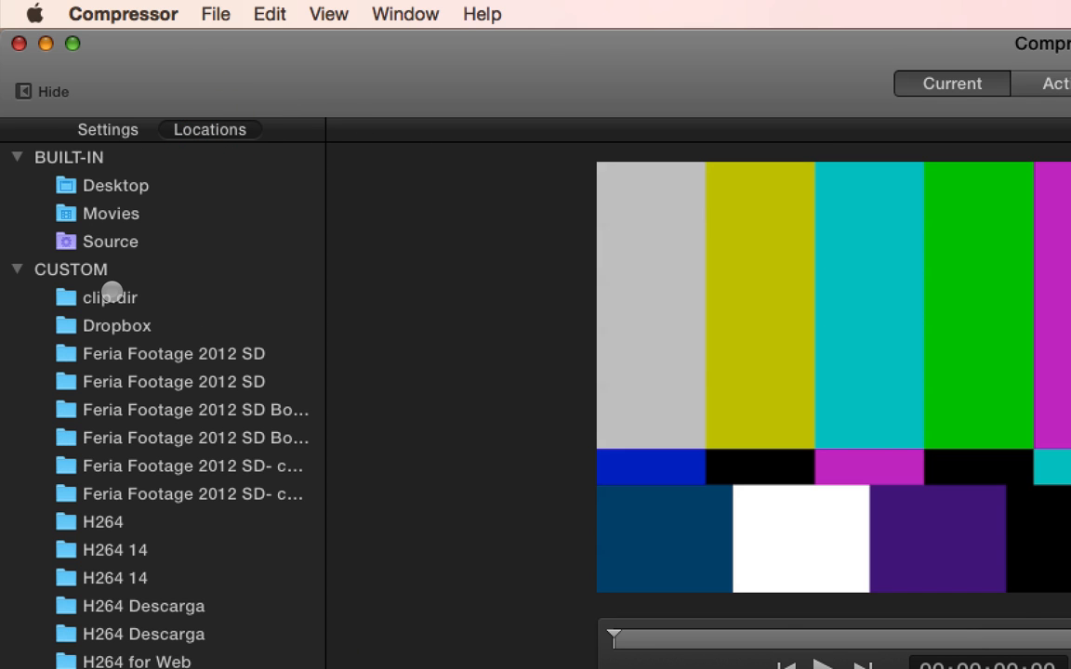
click(108, 321)
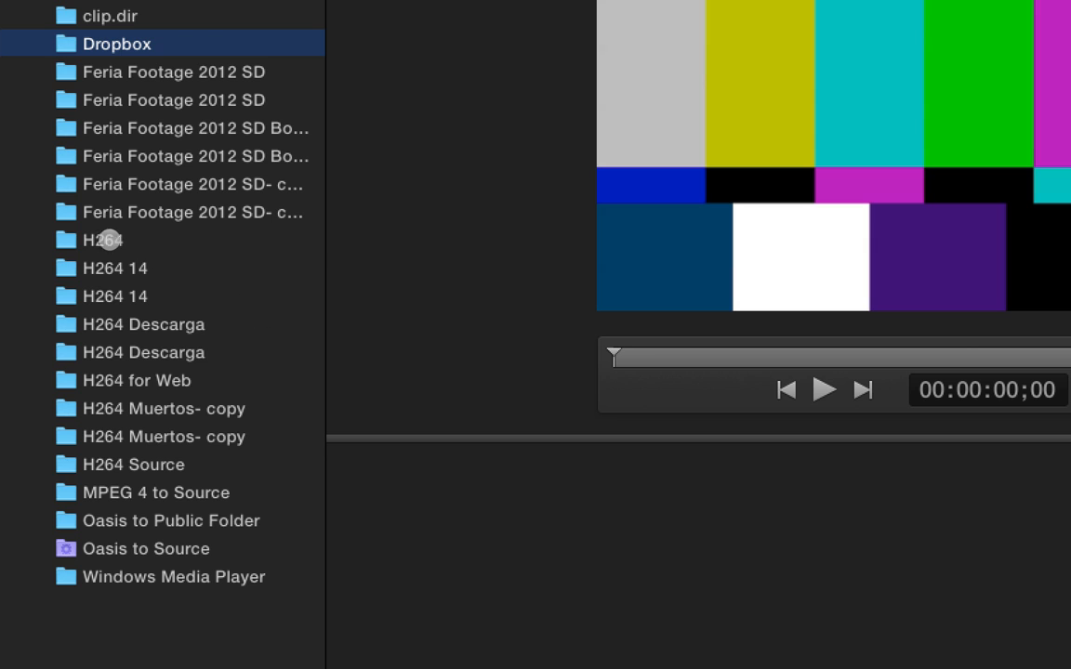
click(102, 239)
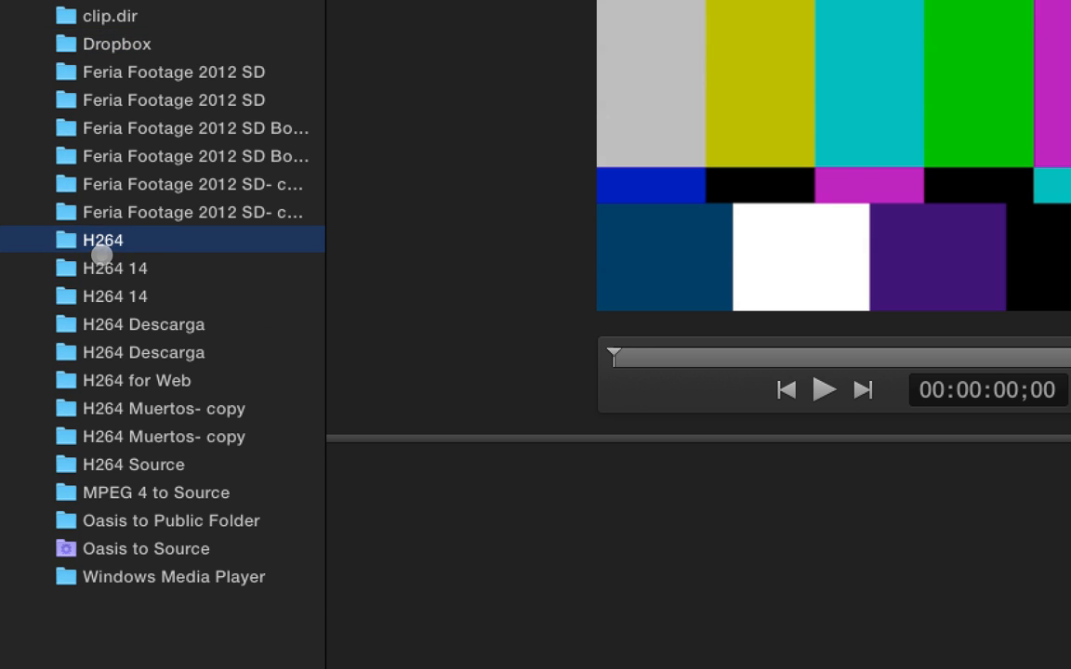
click(101, 268)
click(98, 295)
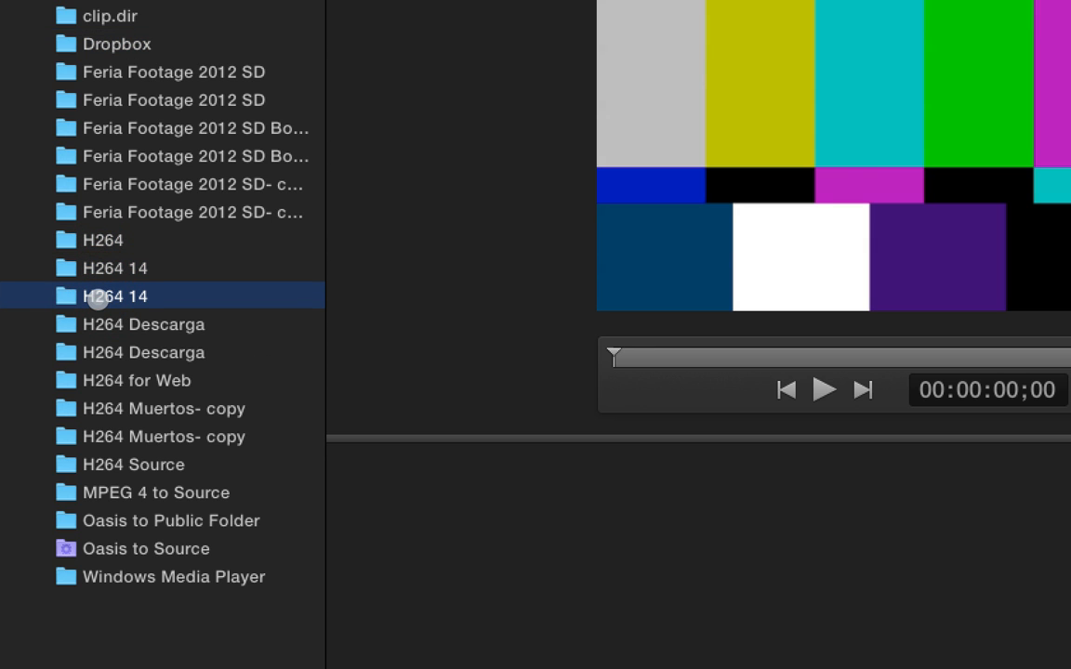
click(171, 465)
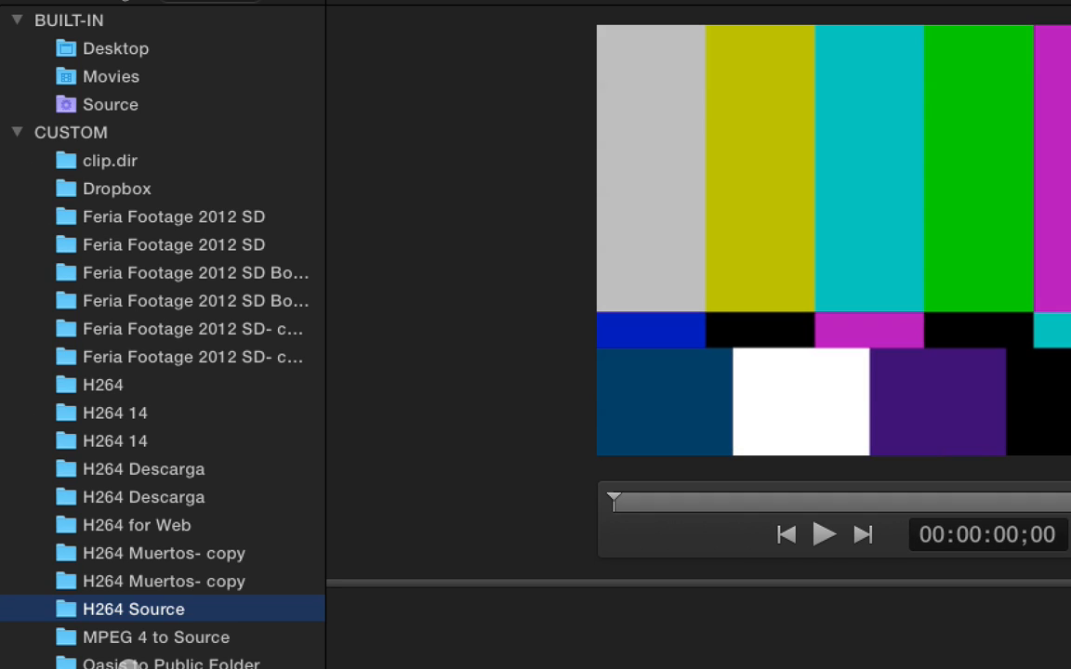
click(127, 664)
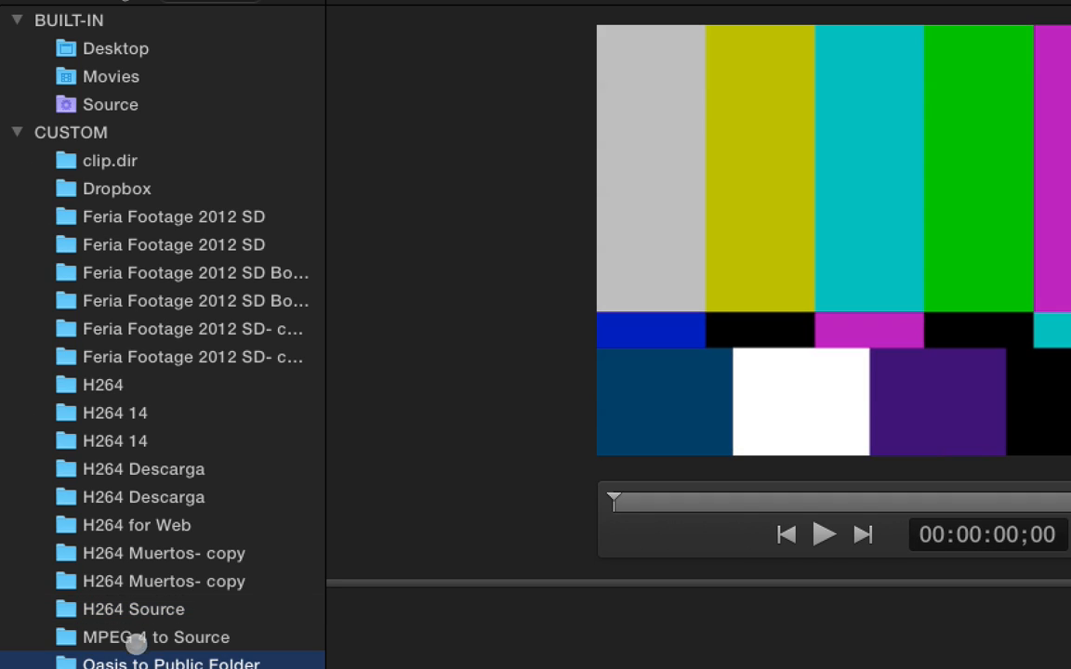
click(147, 521)
click(148, 498)
click(148, 470)
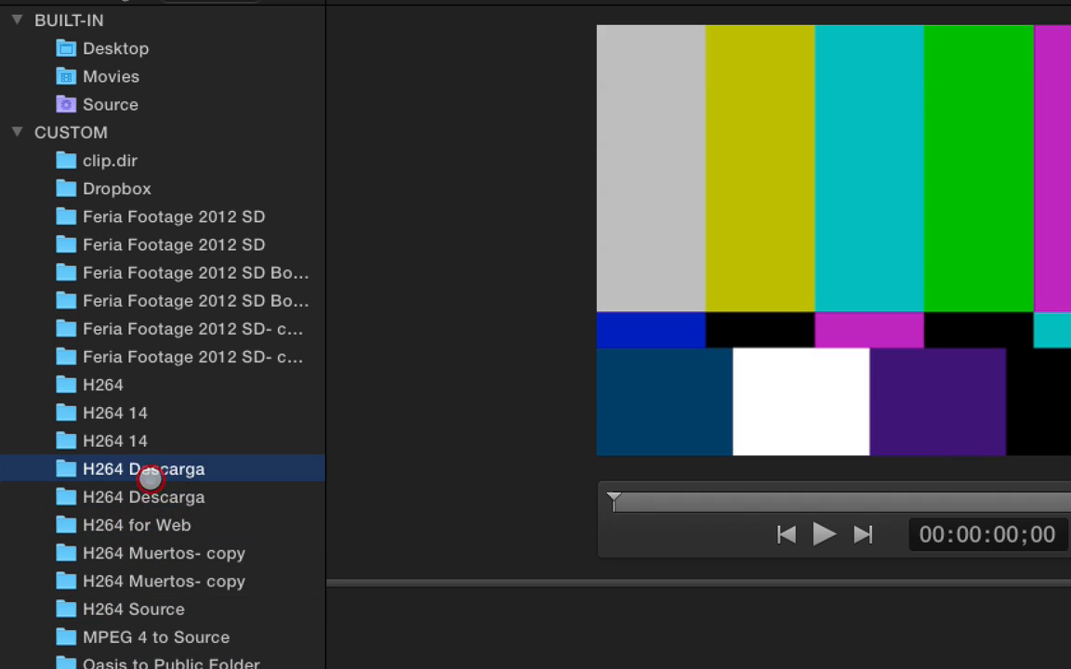
click(133, 377)
click(110, 413)
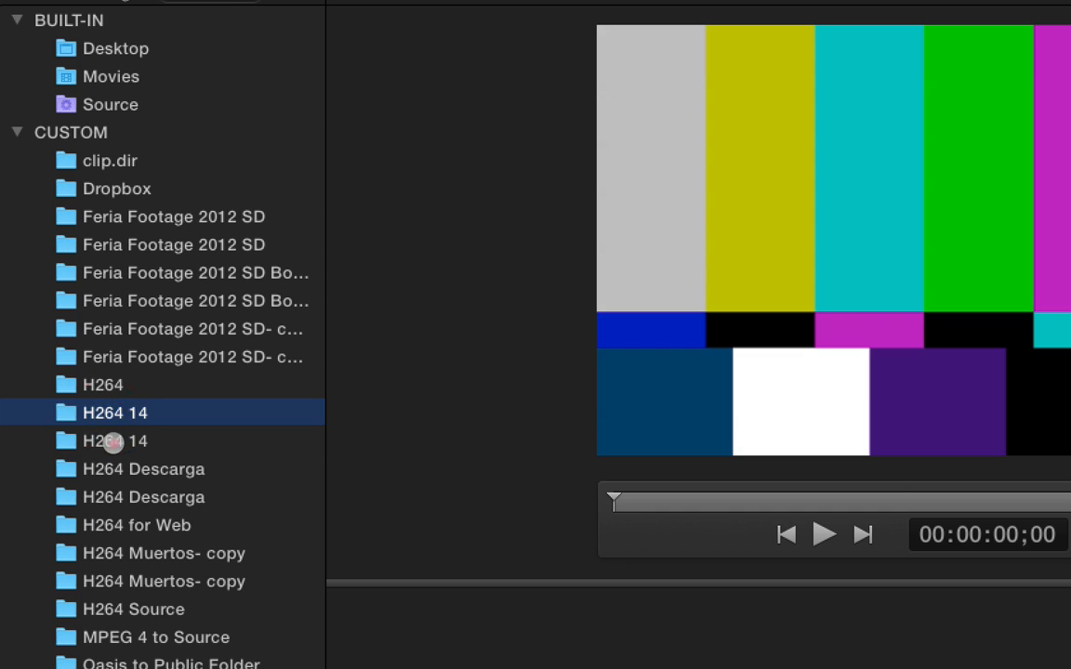
click(113, 442)
click(216, 244)
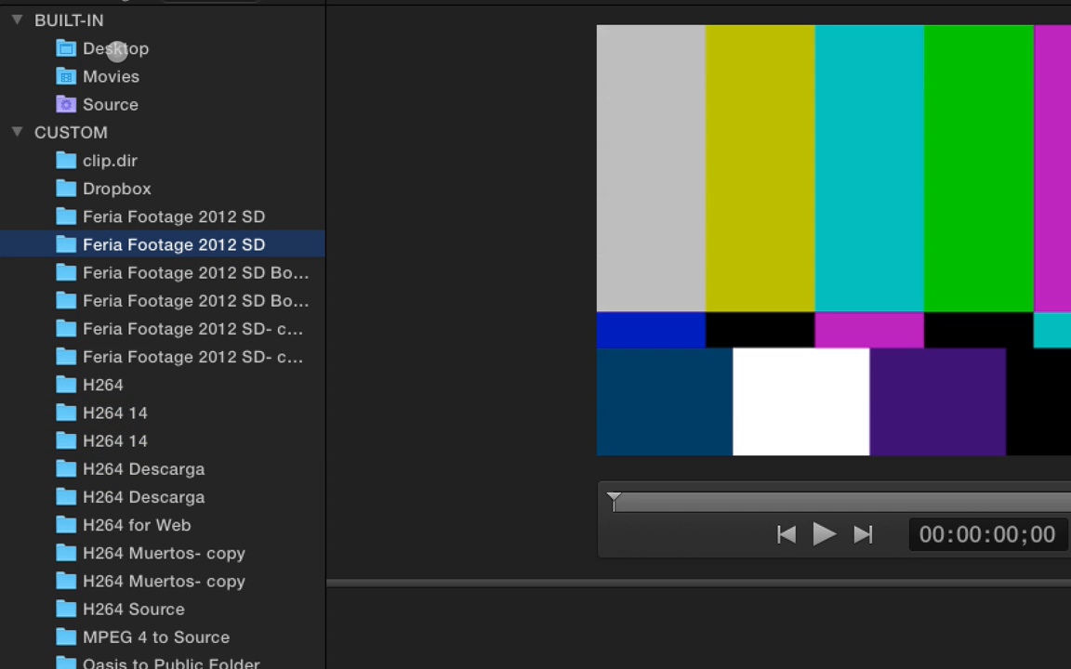
click(107, 48)
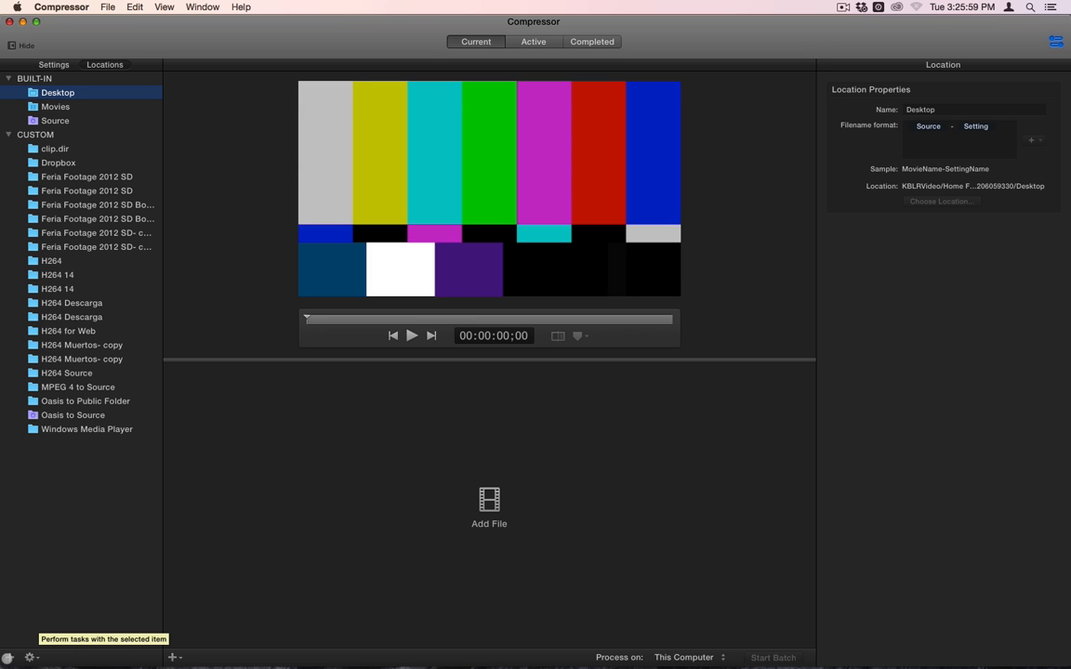
View the custom Client group and the settings it contains.
click(48, 61)
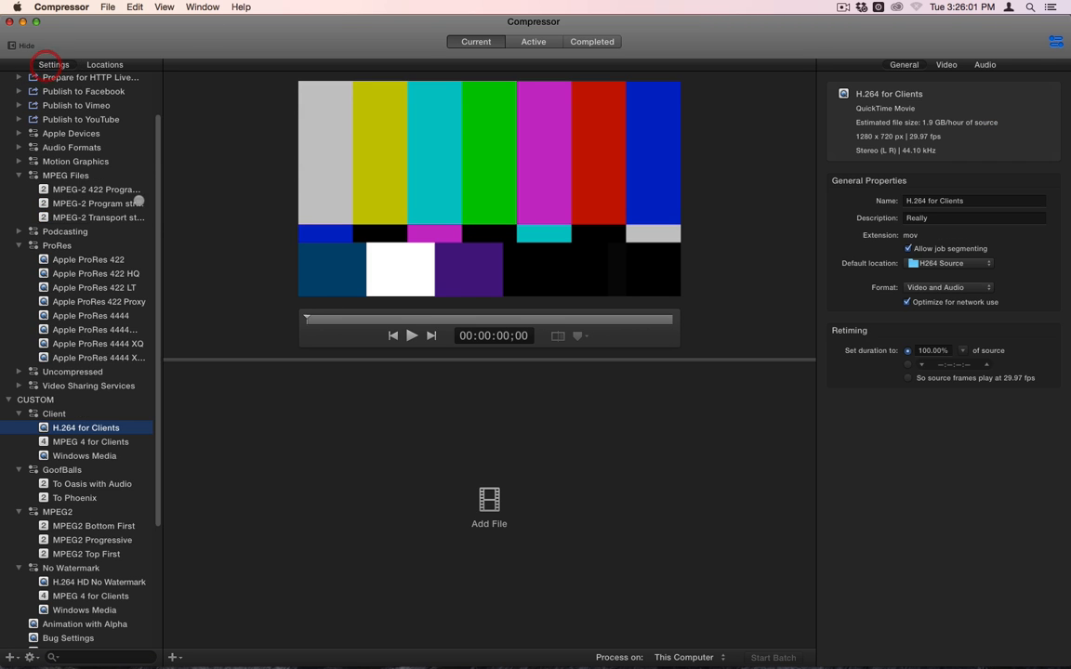
click(85, 158)
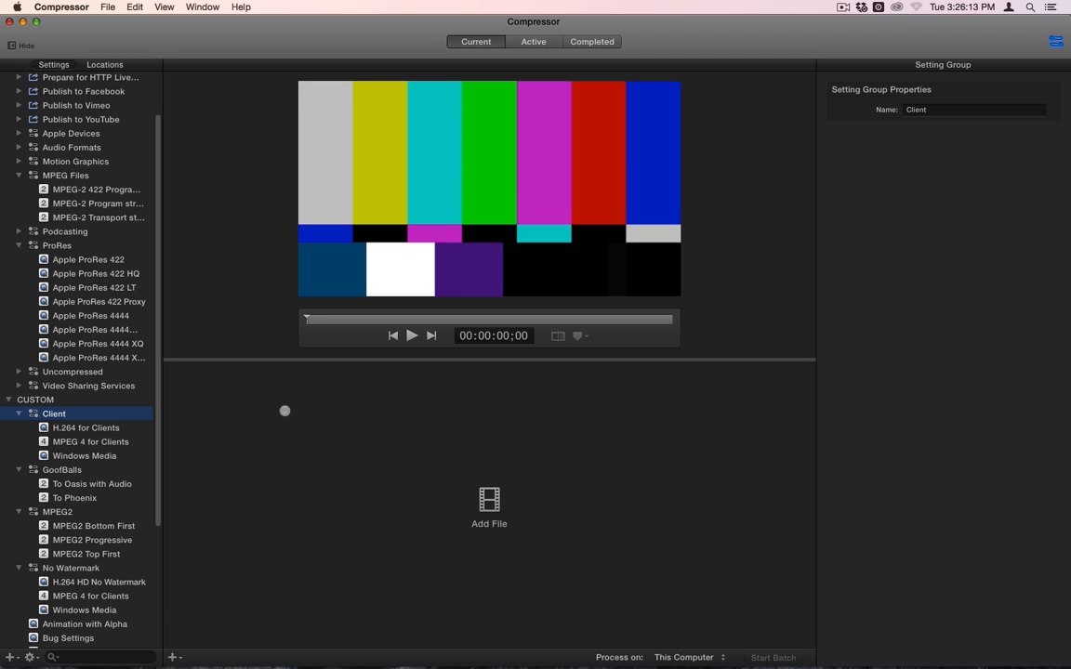
Add Monster Jam_mixdown.mov from Spot Transfers with the custom Client setting group applied, and delete the job from the batch.
click(473, 503)
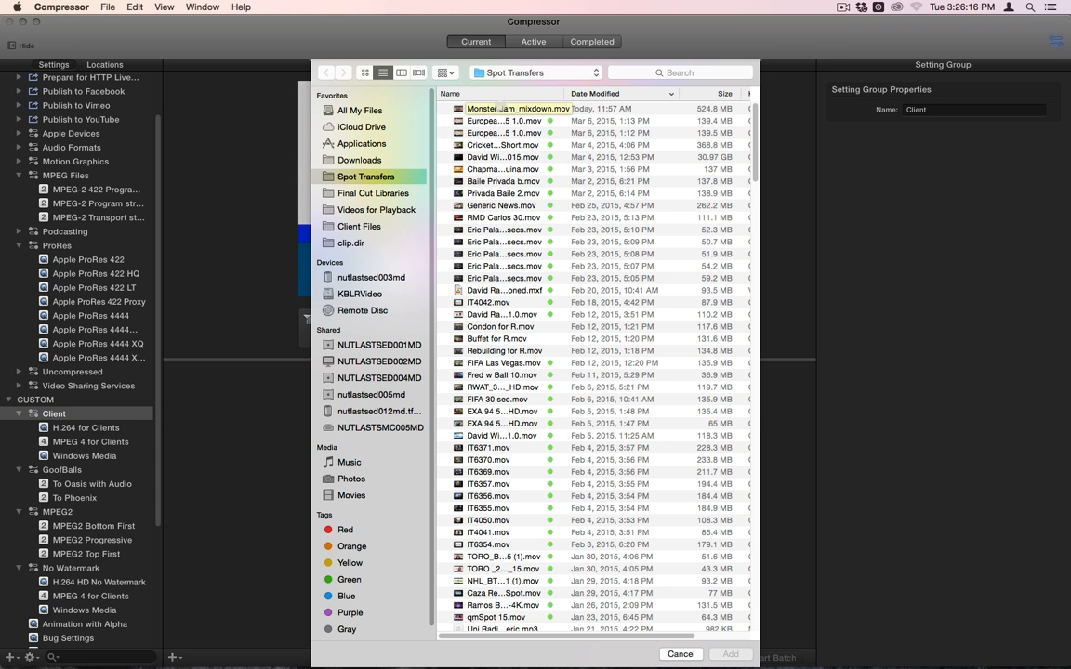
click(496, 109)
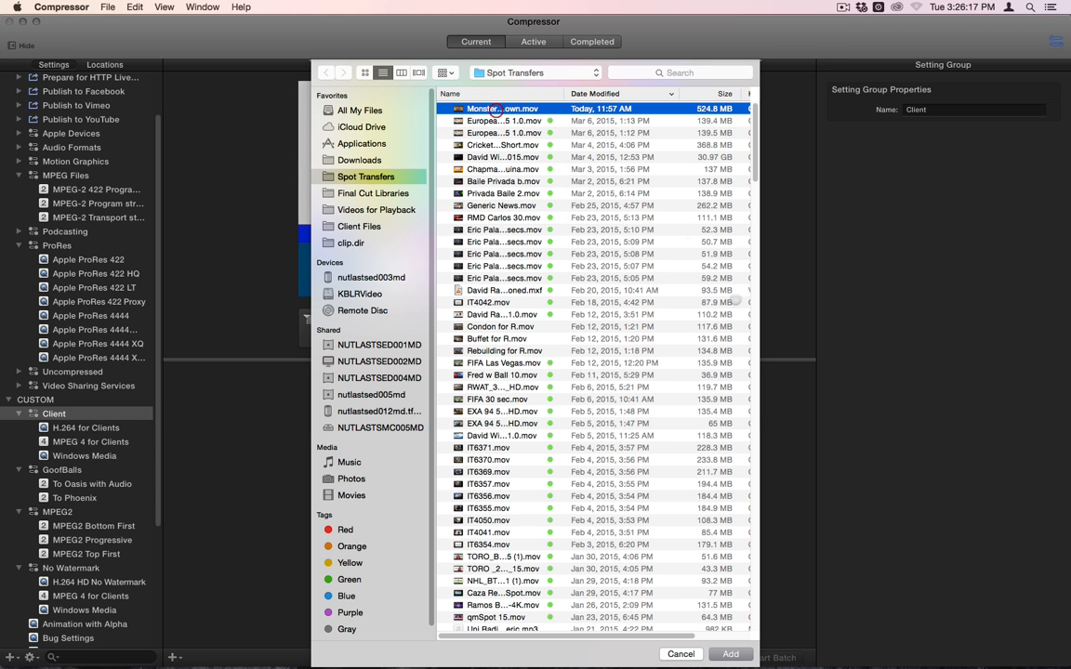
click(730, 653)
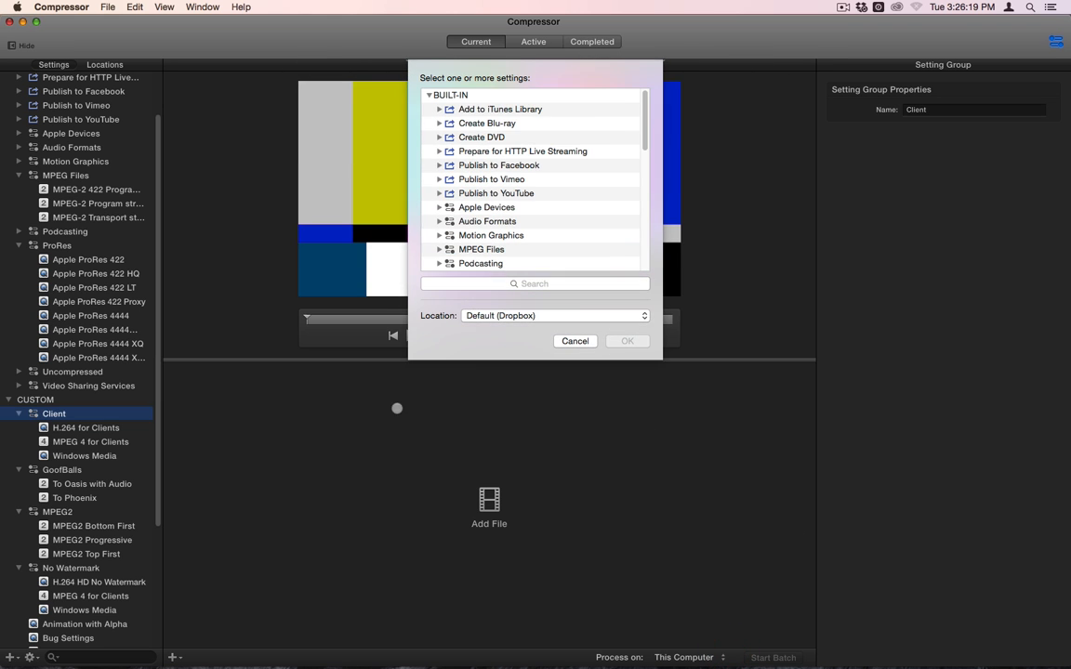
scroll(474, 212, down, 1)
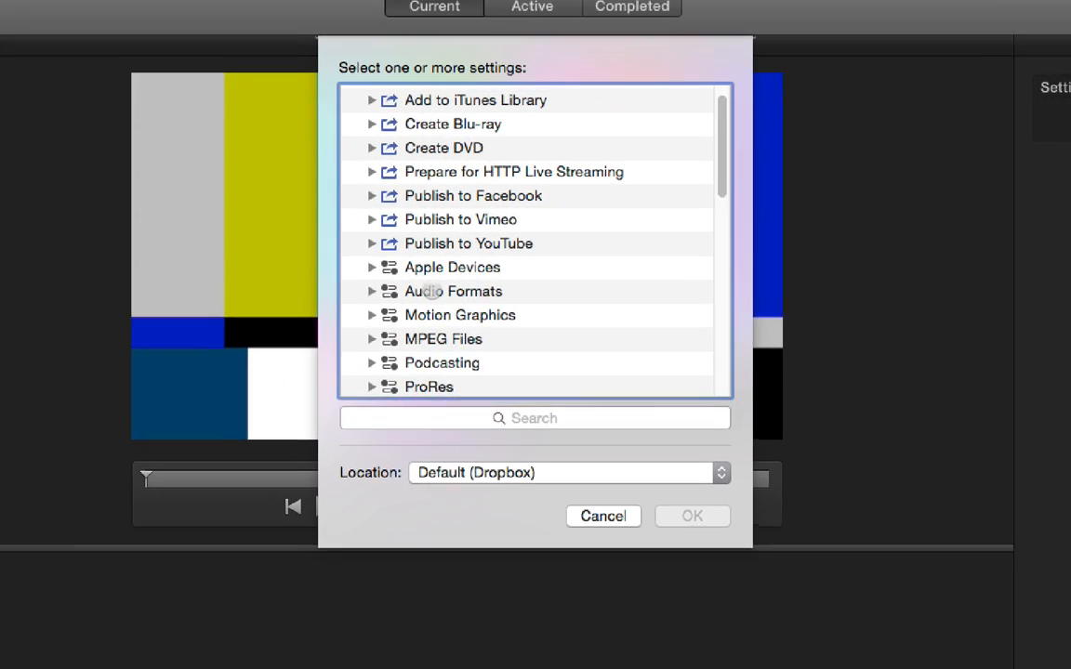
scroll(475, 217, down, 5)
scroll(413, 342, down, 2)
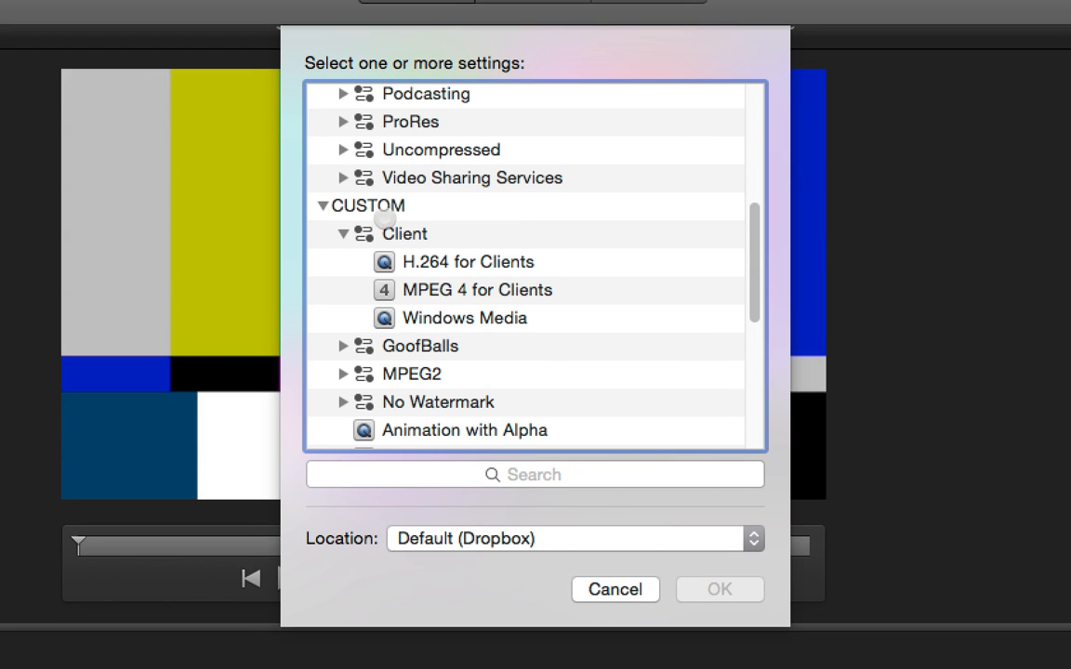
click(382, 233)
click(721, 595)
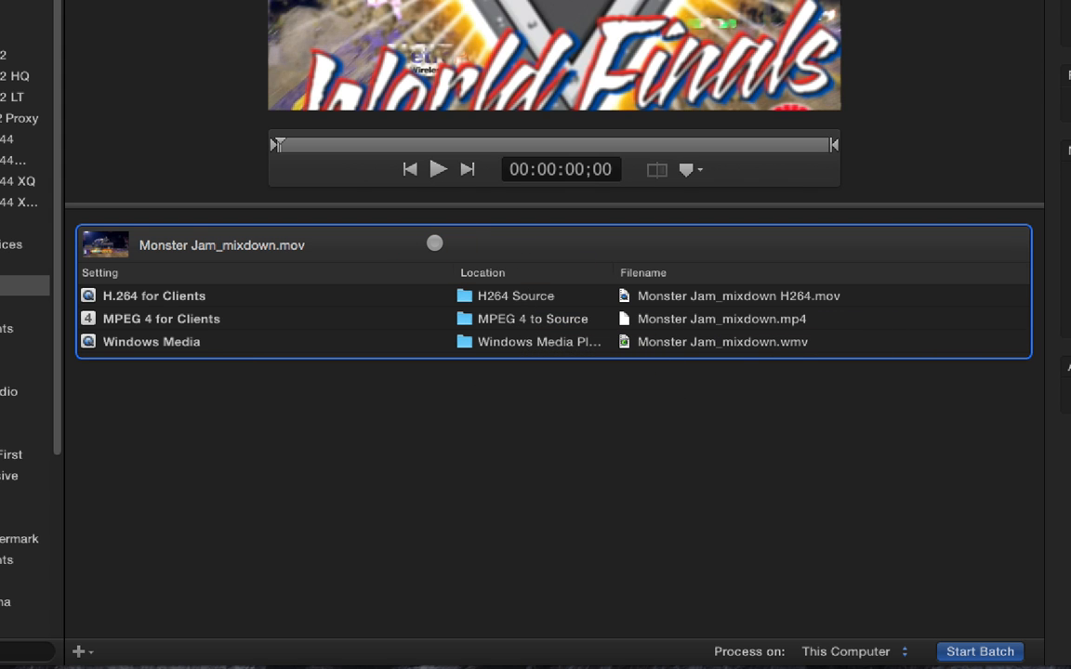
key(BackSpace)
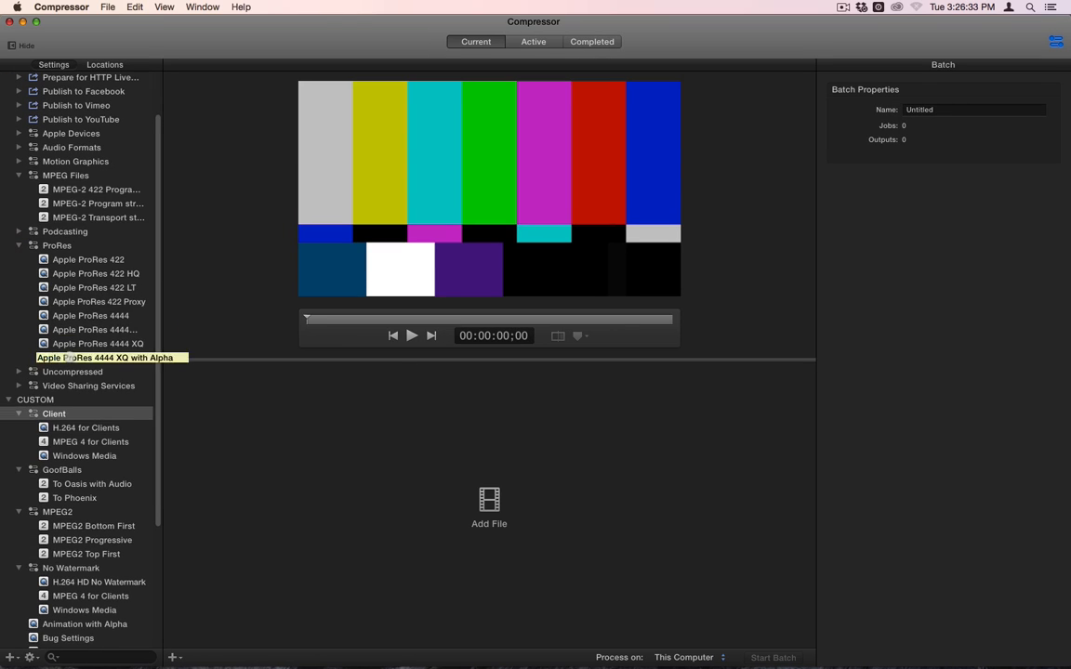
Add Monster Jam_mixdown.mov from the Spot Transfers folder, sorted by date modified, to the batch.
scroll(71, 358, up, 3)
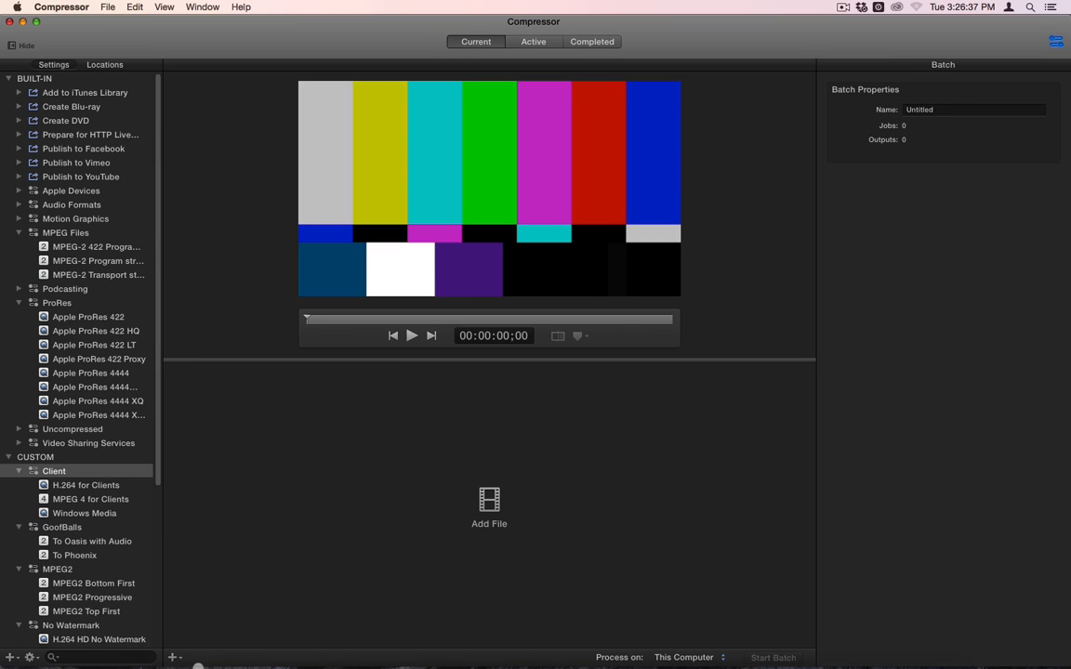
click(141, 640)
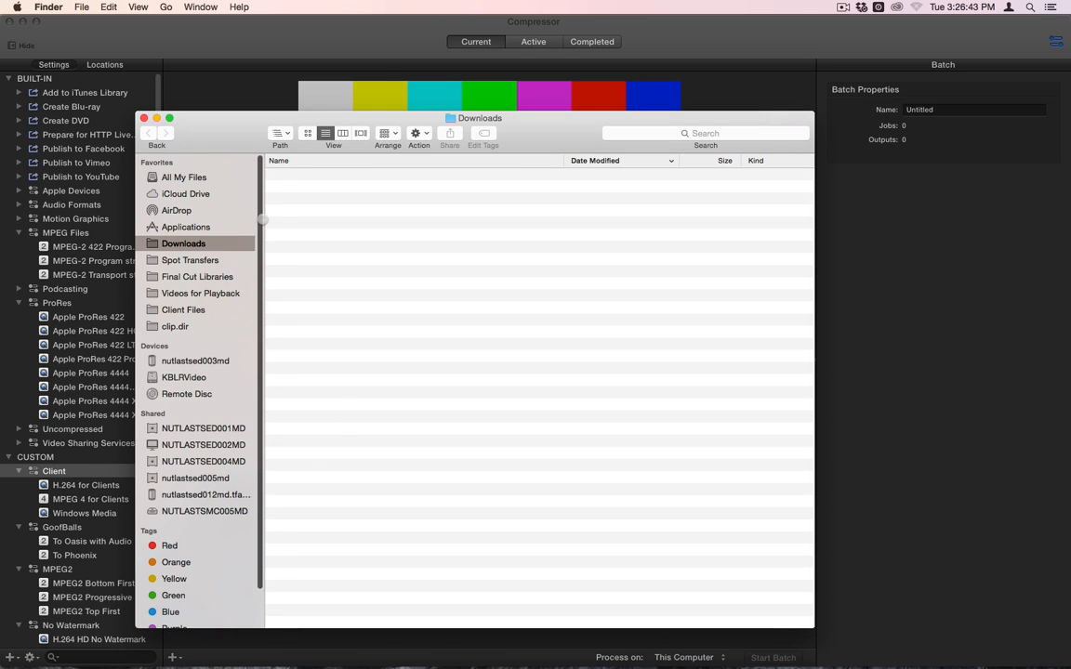
click(192, 261)
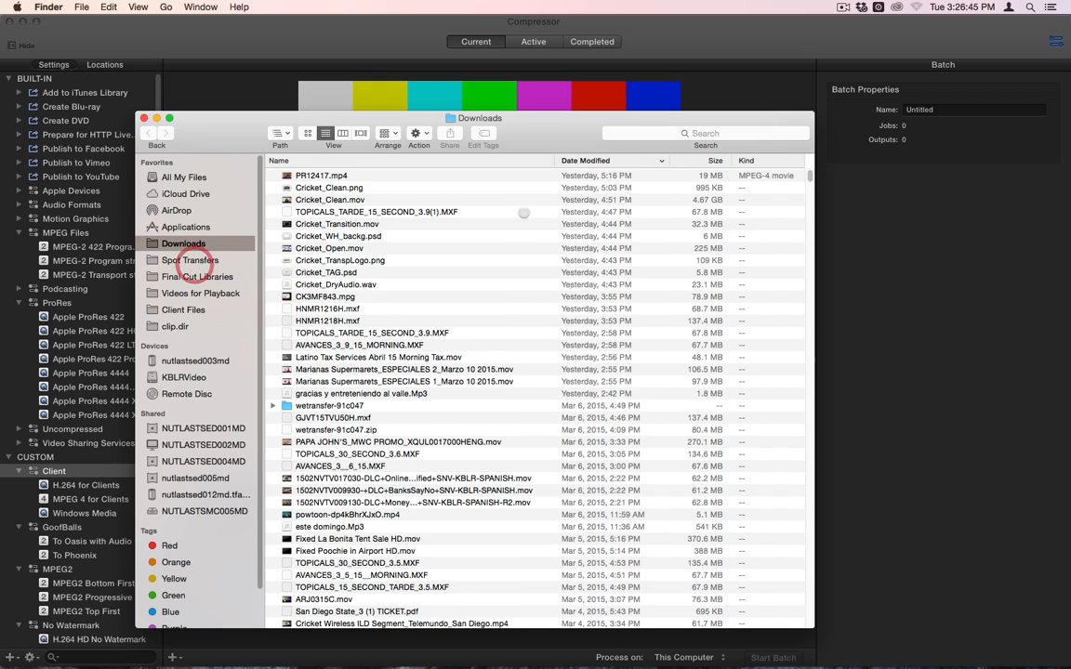
drag(245, 125, 498, 141)
scroll(600, 298, up, 10)
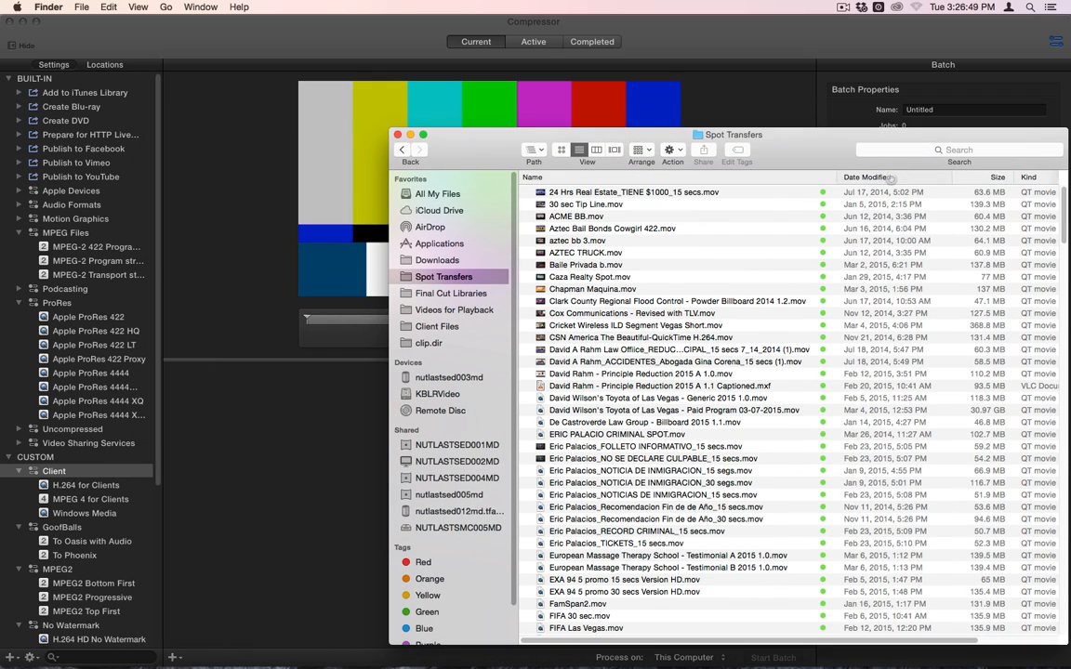
click(874, 177)
drag(581, 192, 270, 376)
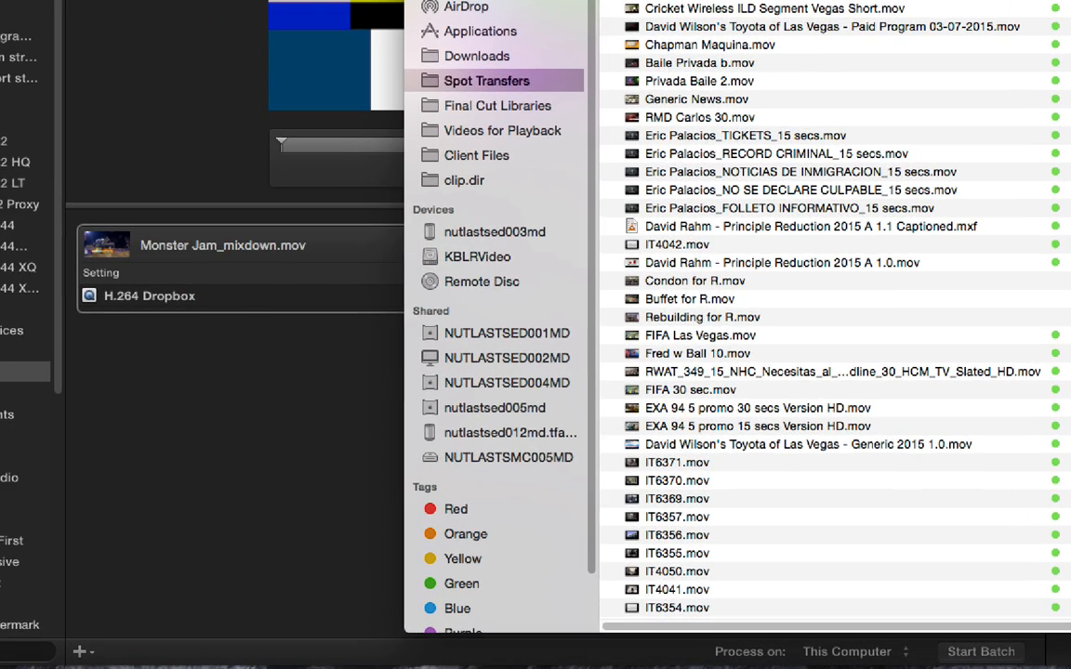
click(224, 400)
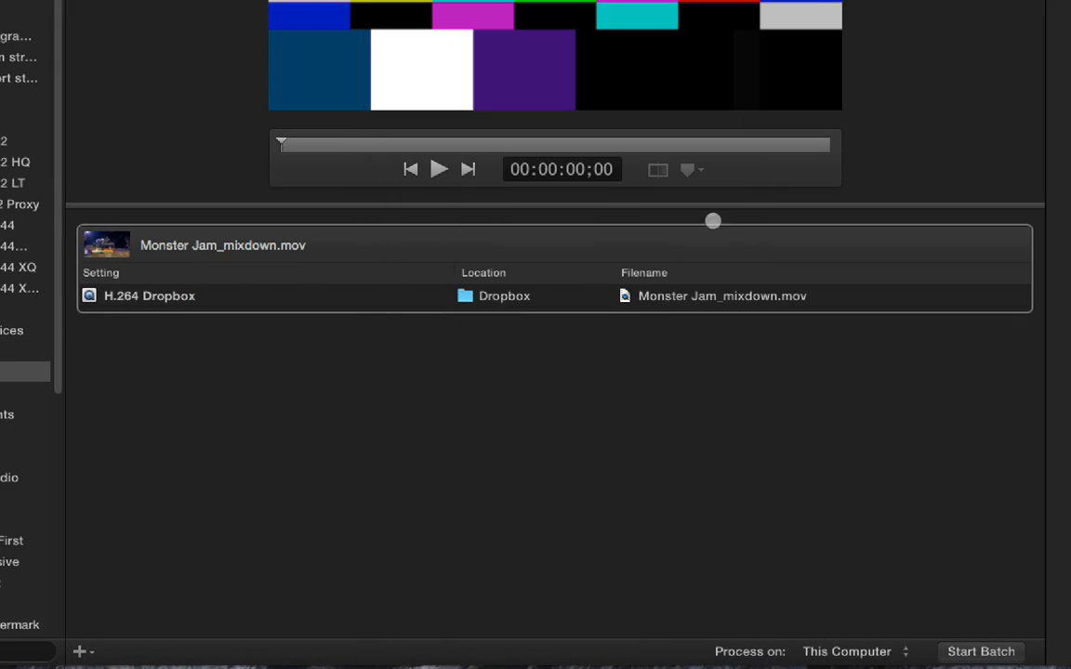
Remove the H.264 Dropbox output from the Monster Jam_mixdown.mov job and apply the built-in Publish to YouTube setting to it.
click(364, 290)
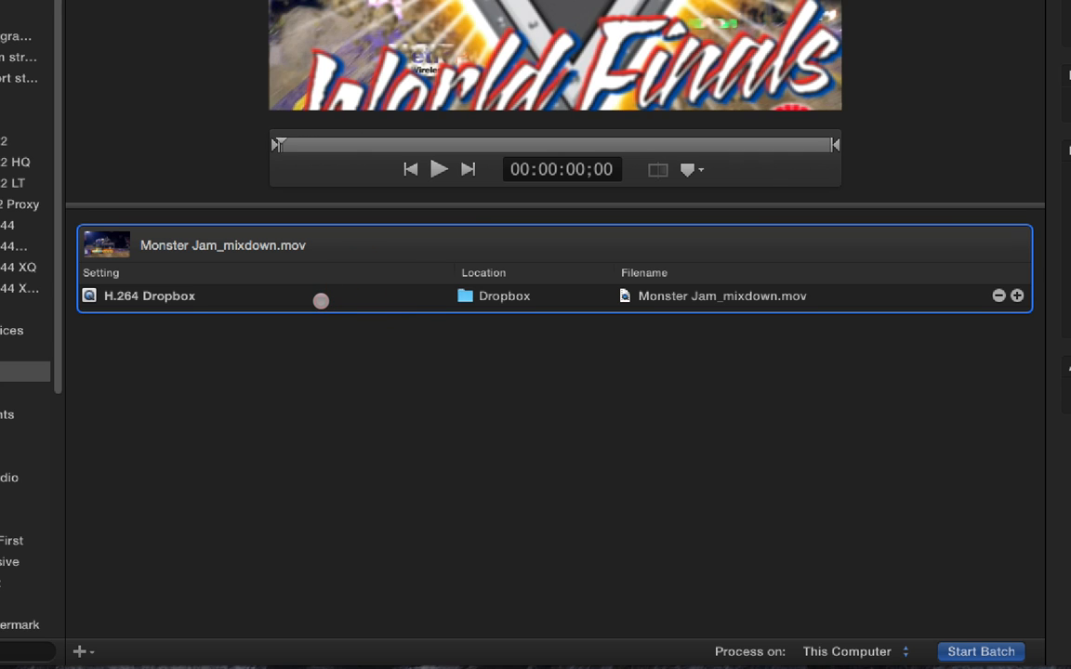
click(320, 300)
key(BackSpace)
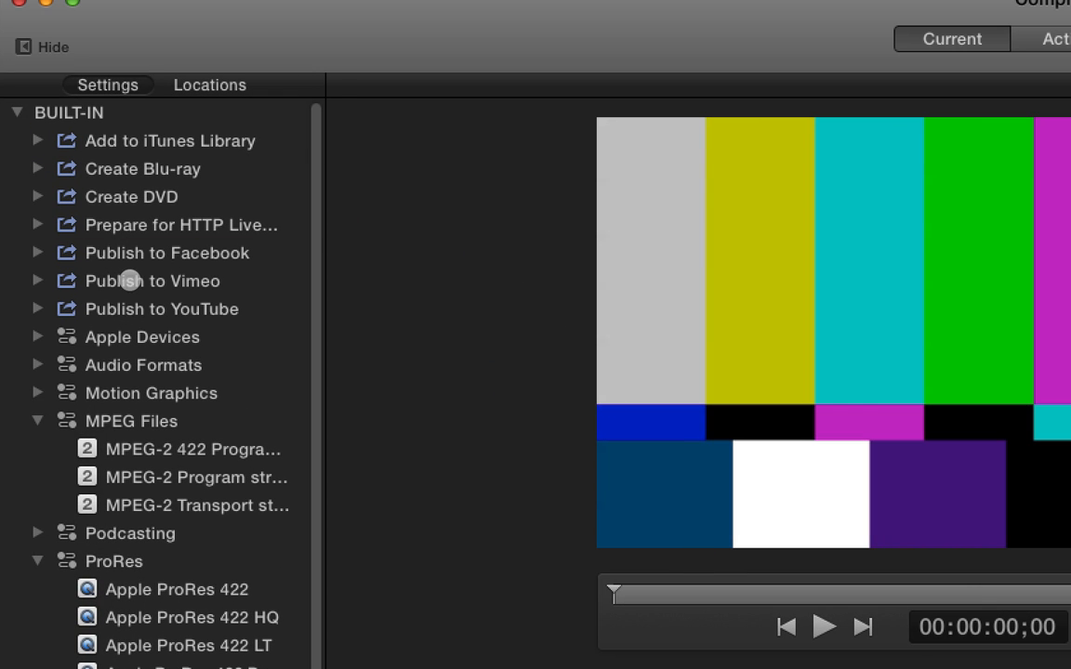
drag(116, 307, 800, 668)
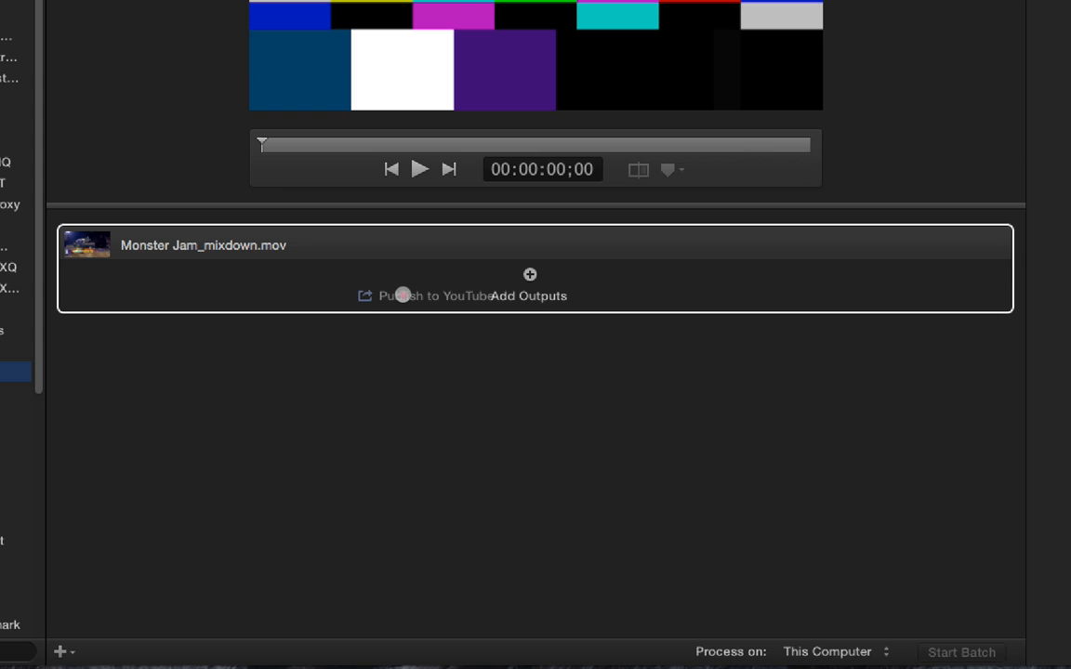
drag(401, 294, 311, 269)
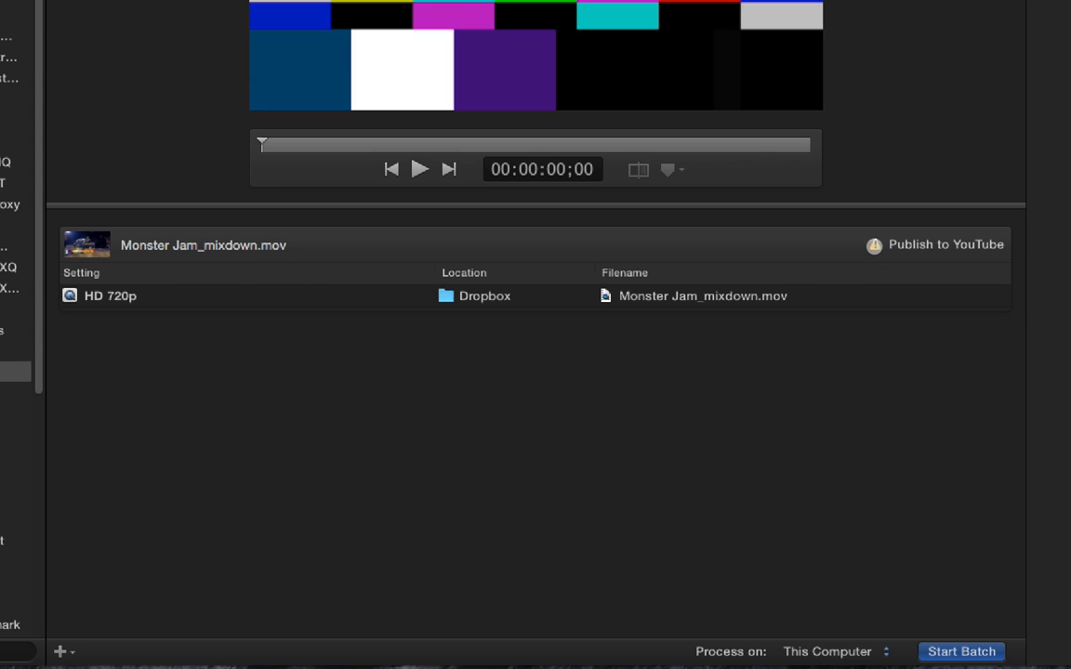
Examine the job's Publish to YouTube action, including the username, password, title, description and tags fields and the category choices.
mouse_move(914, 242)
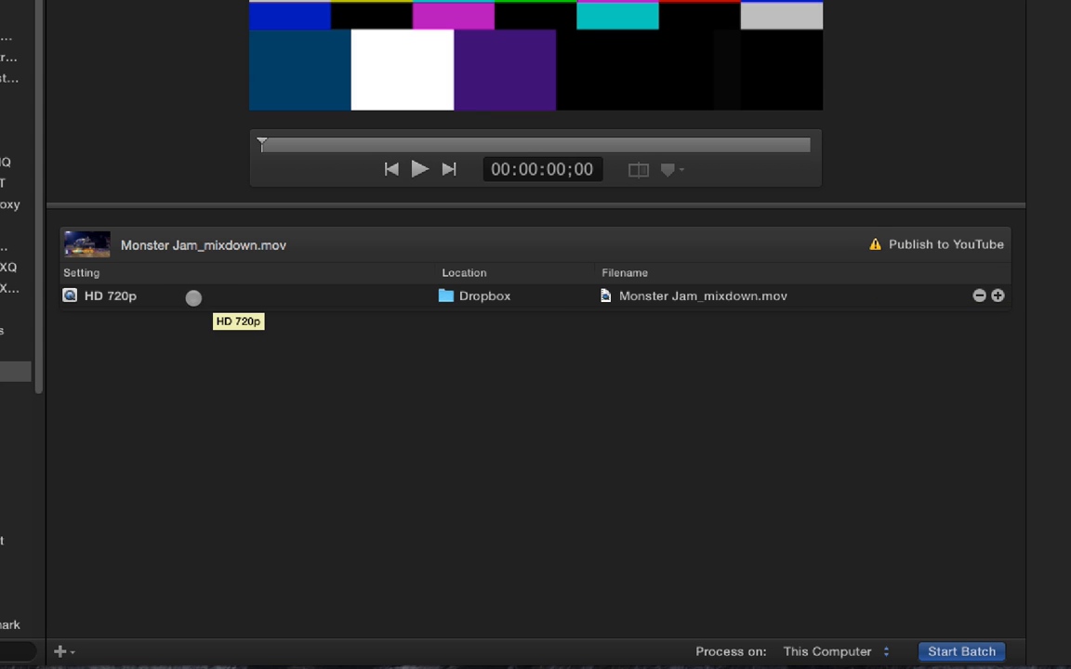
click(918, 243)
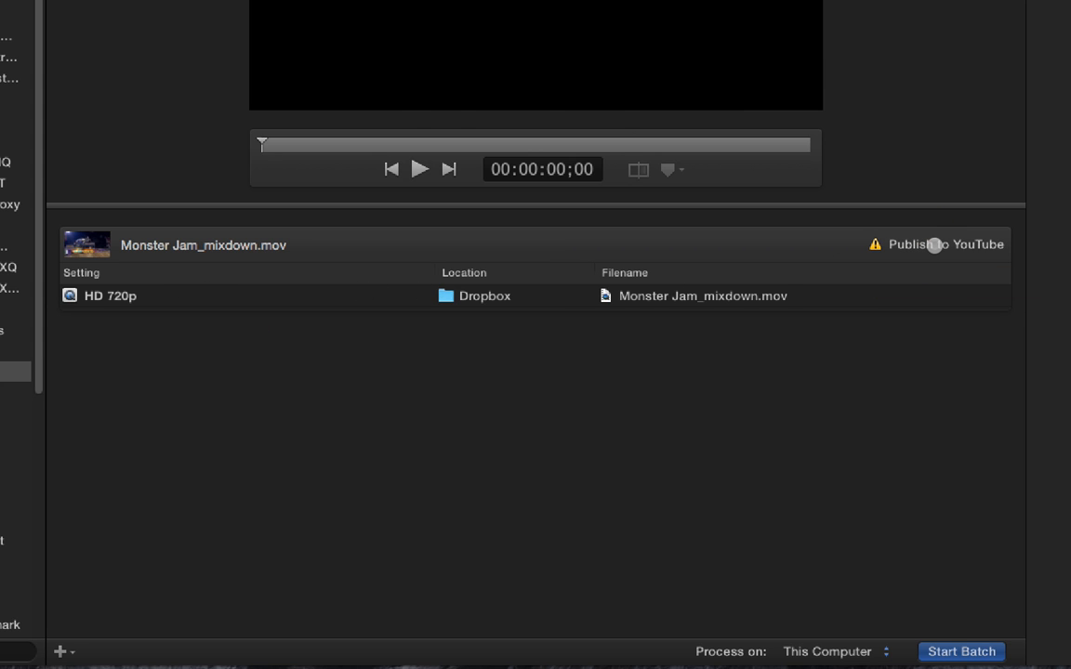
click(934, 244)
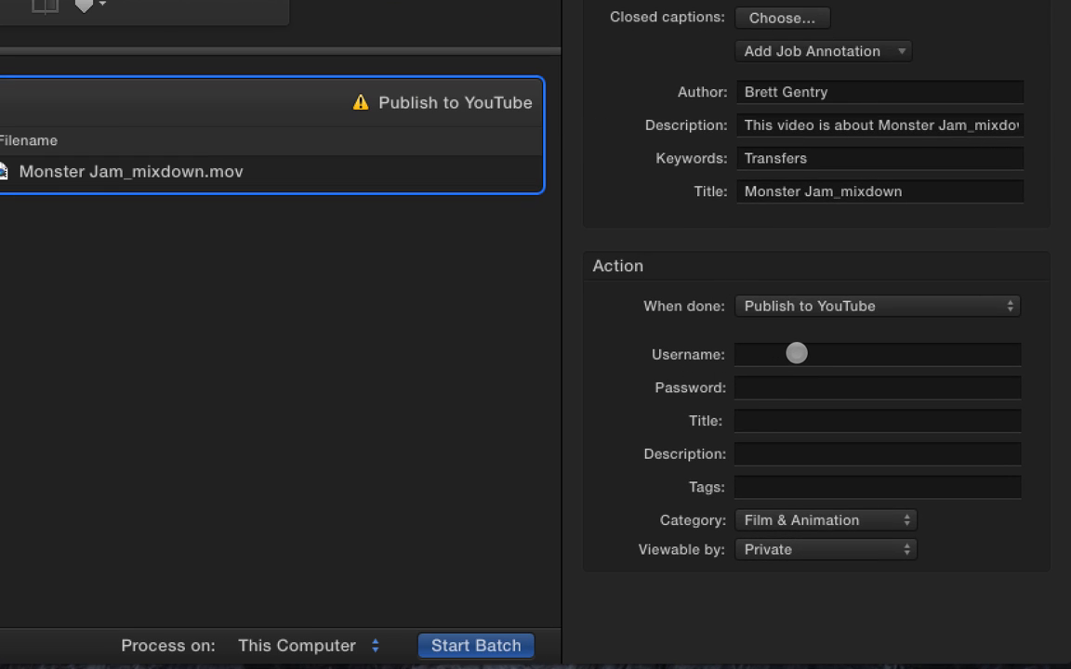
click(811, 353)
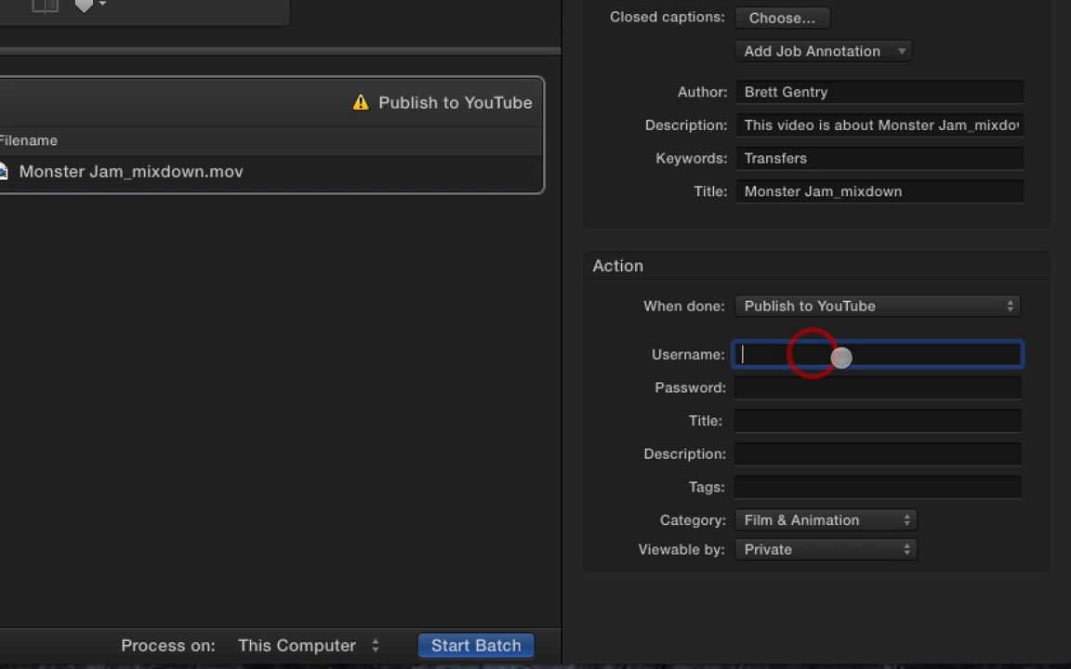
click(801, 387)
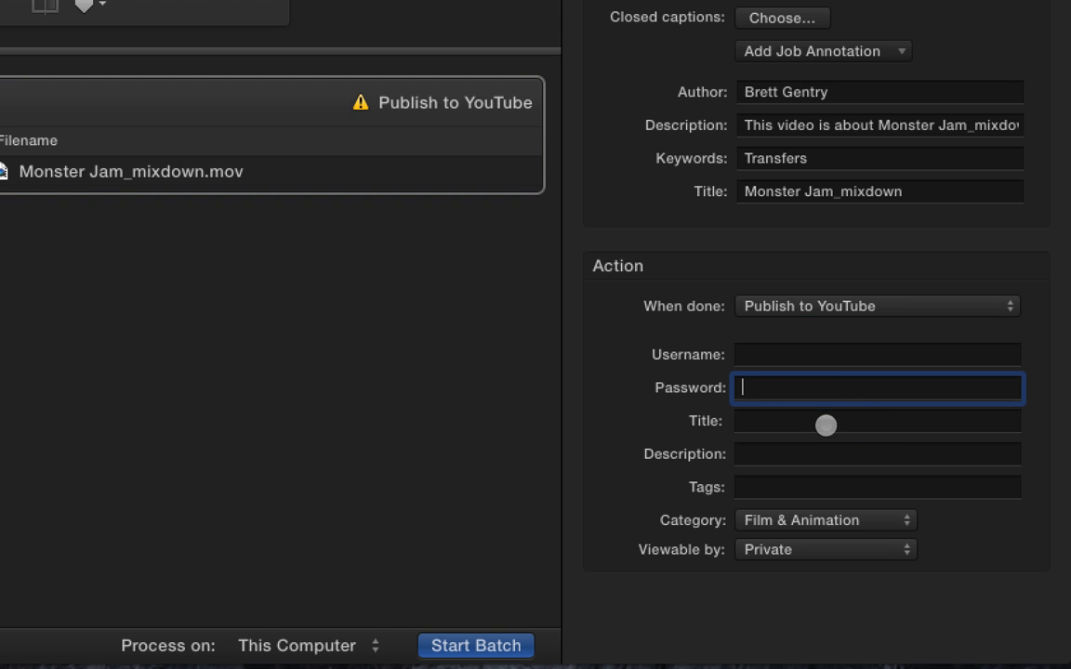
click(824, 422)
click(815, 452)
click(793, 484)
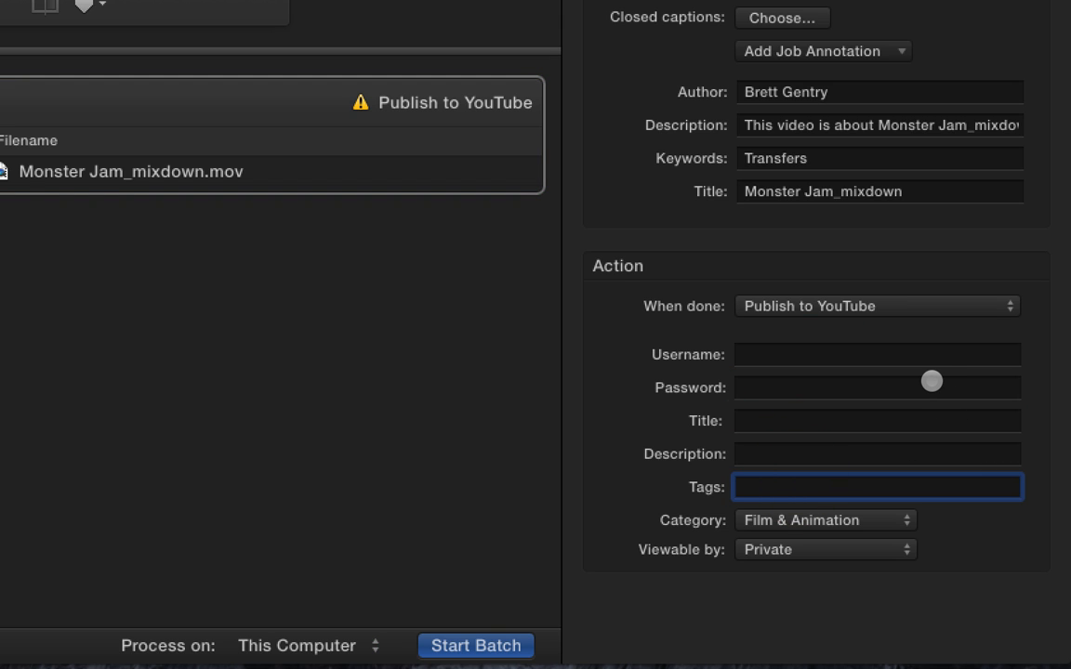
click(888, 521)
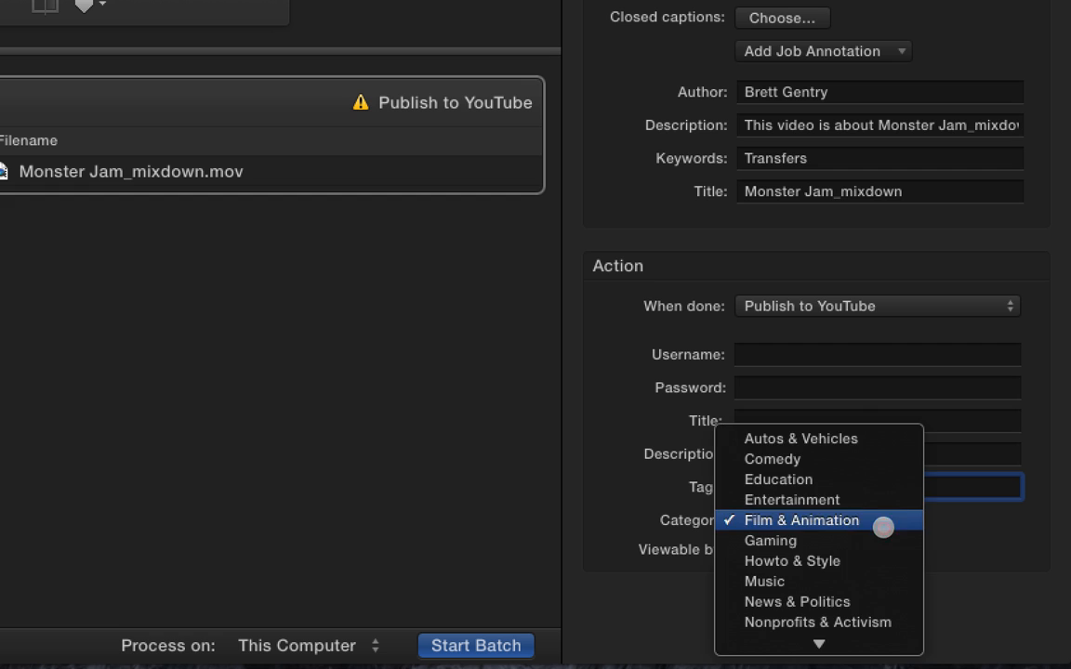
click(654, 405)
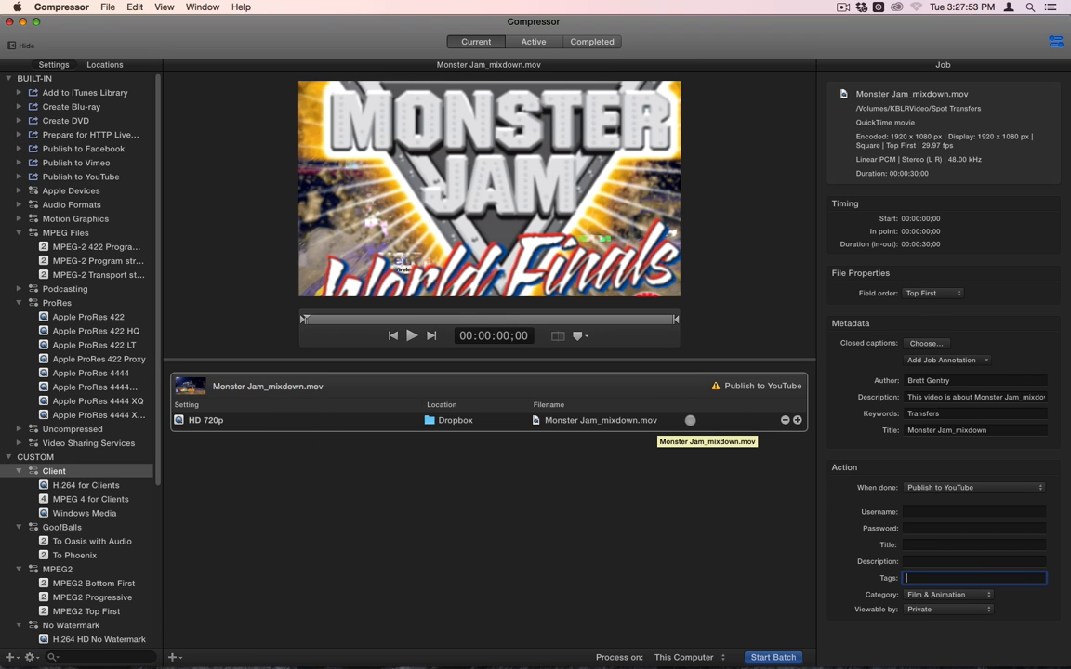
Delete the Publish to YouTube job from the batch and close the Downloads folder window.
click(669, 392)
key(BackSpace)
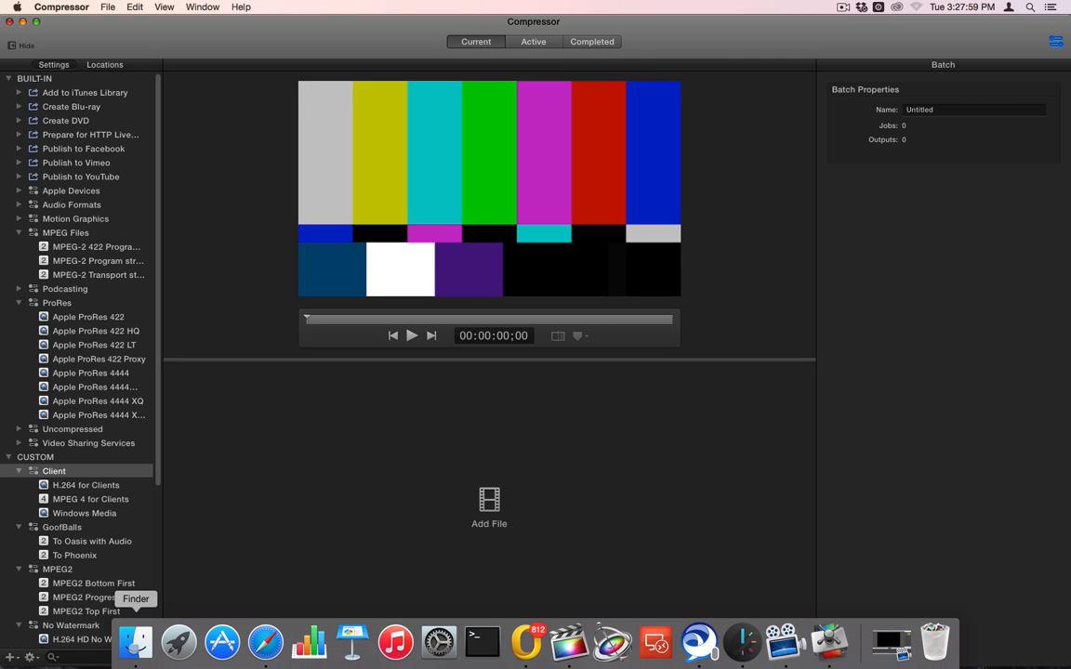
click(135, 643)
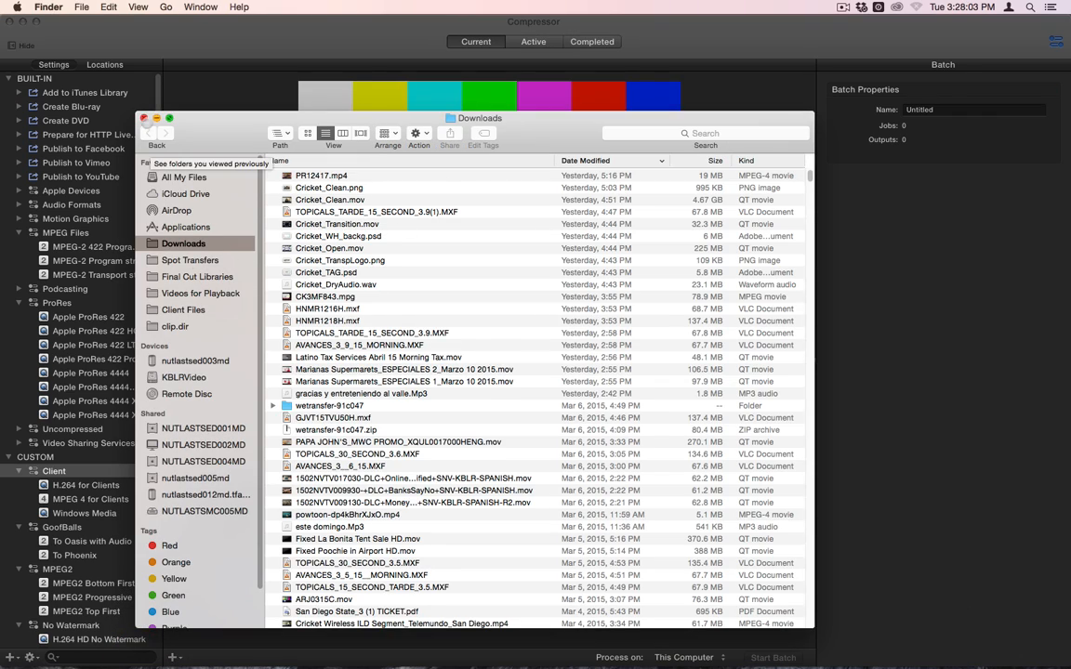
click(144, 118)
Add Monster Jam_mixdown.mov to the batch through the file browser with the built-in Create Blu-ray setting and the default Dropbox location.
click(531, 423)
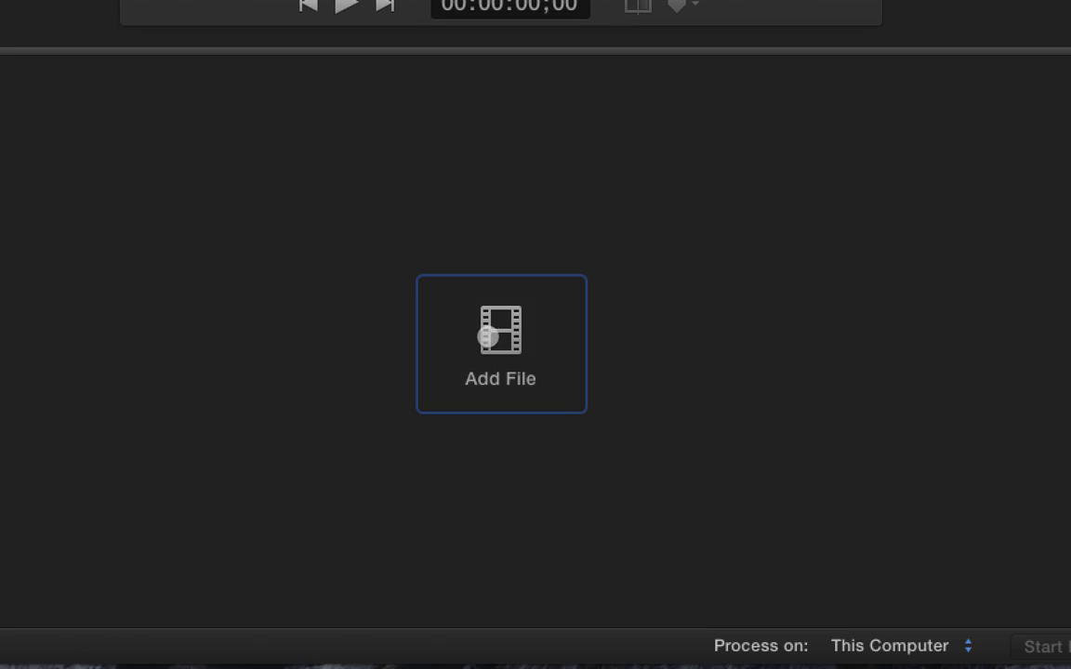
click(487, 336)
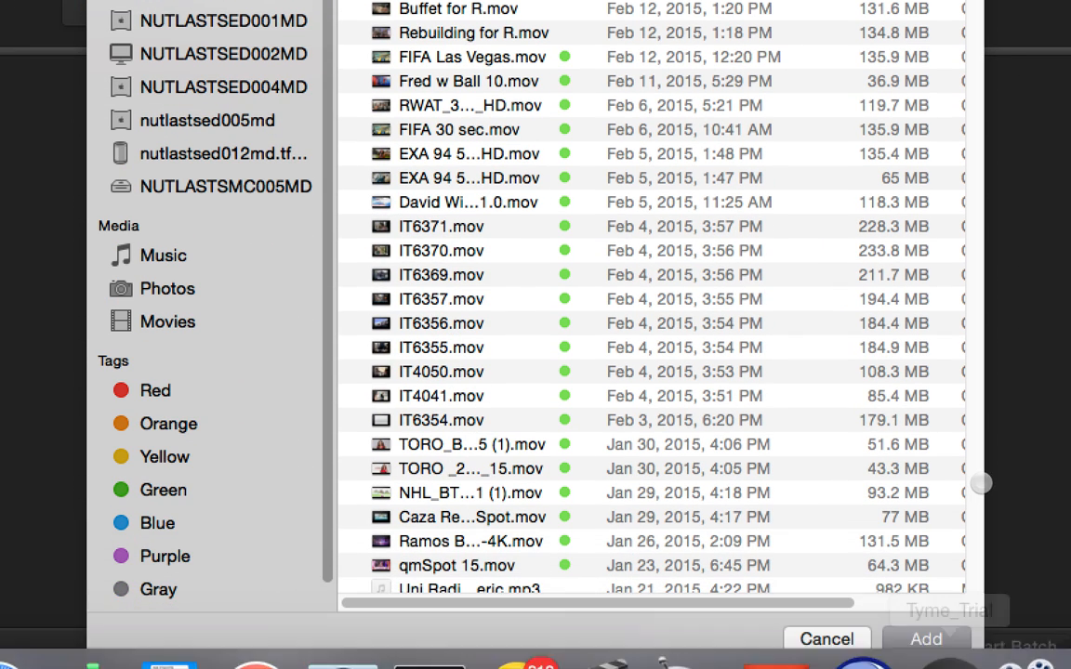
click(946, 639)
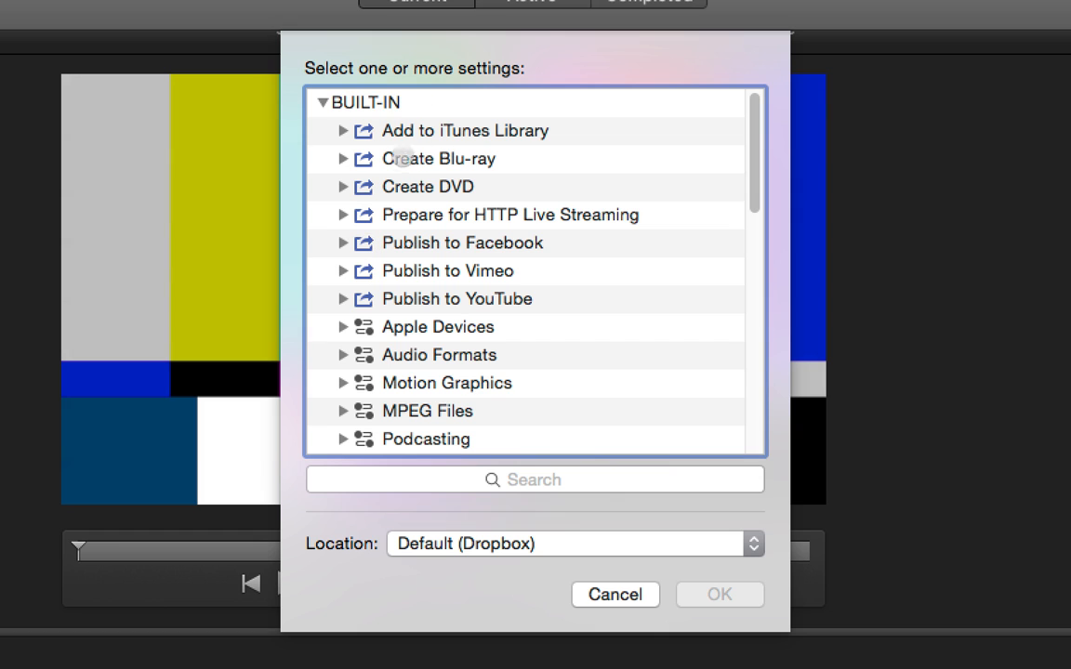
click(359, 157)
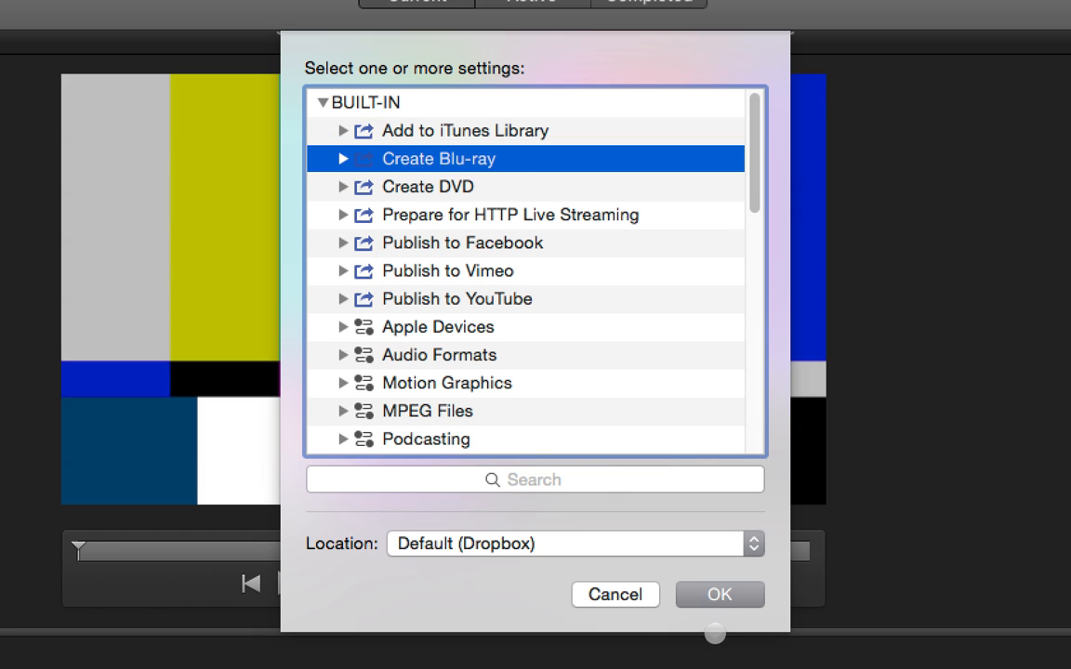
click(343, 158)
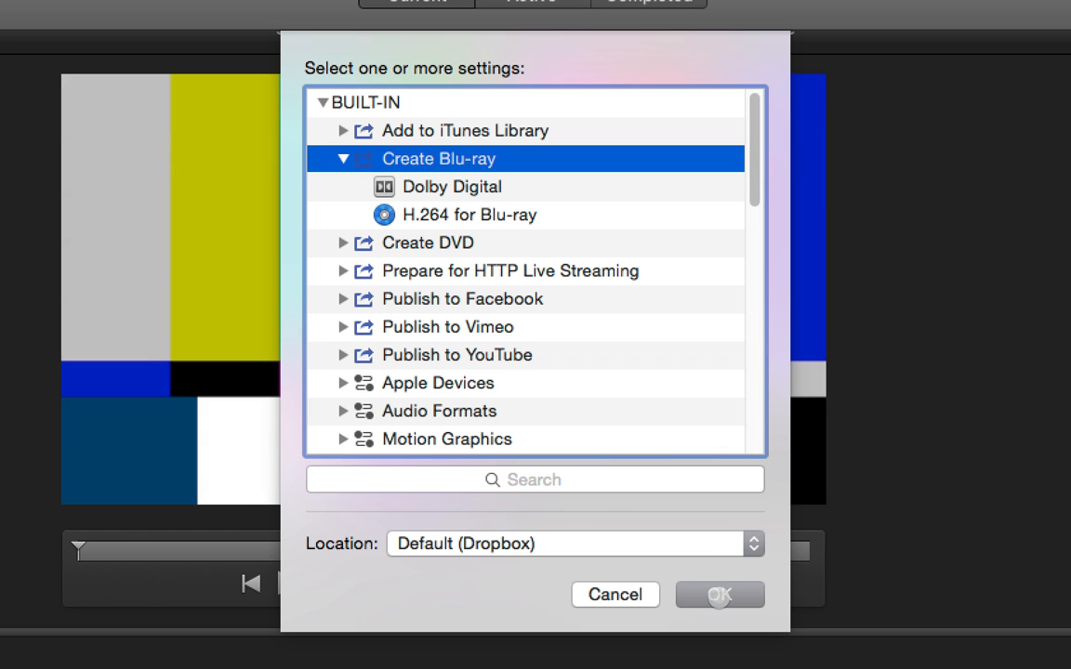
click(717, 596)
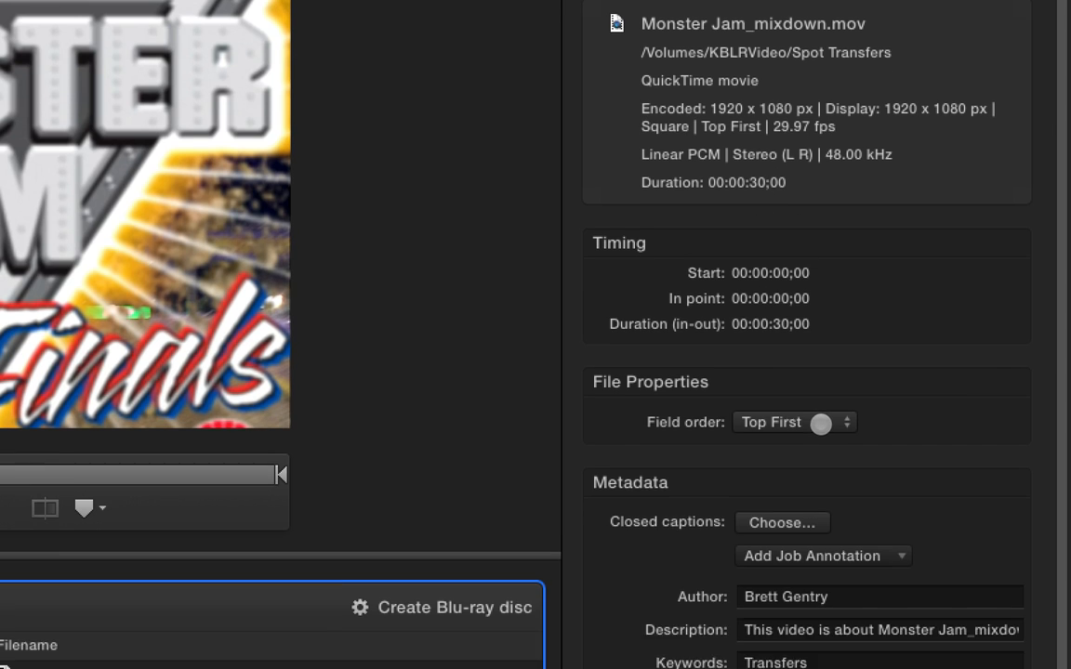
Examine the Blu-ray job's field order choices, job annotation types, metadata fields and available actions for when the job is done.
click(820, 424)
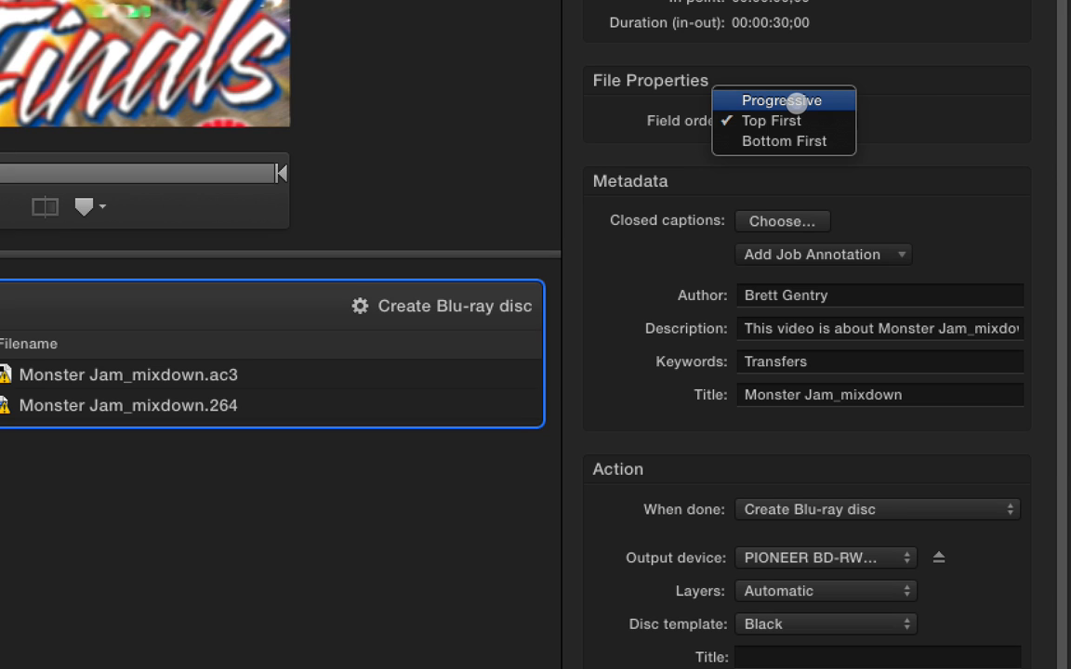
click(938, 97)
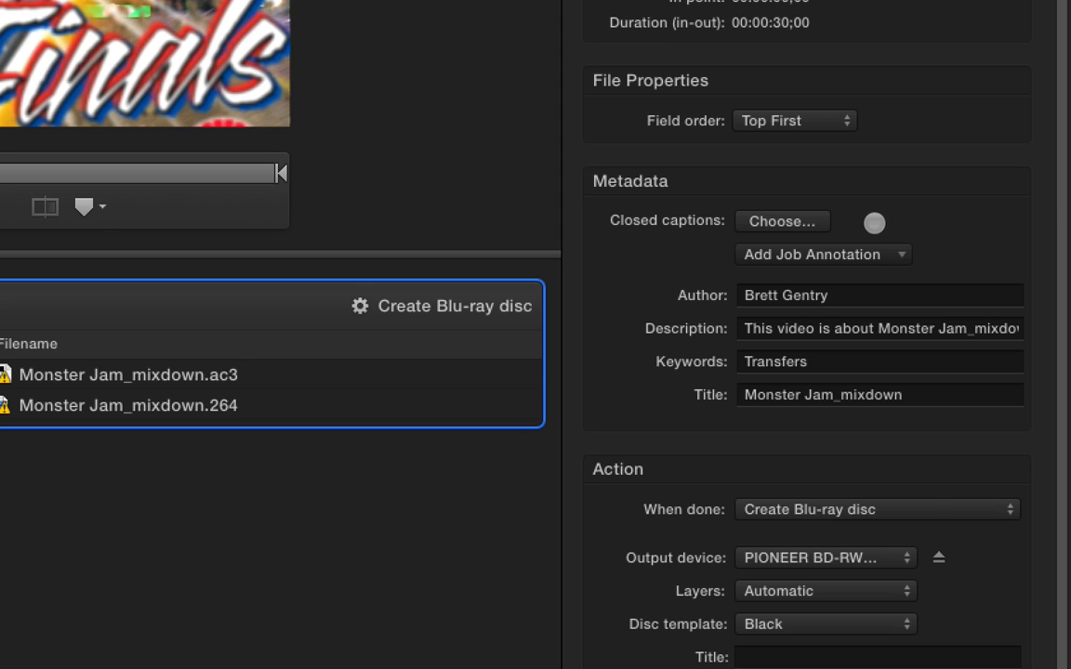
click(896, 255)
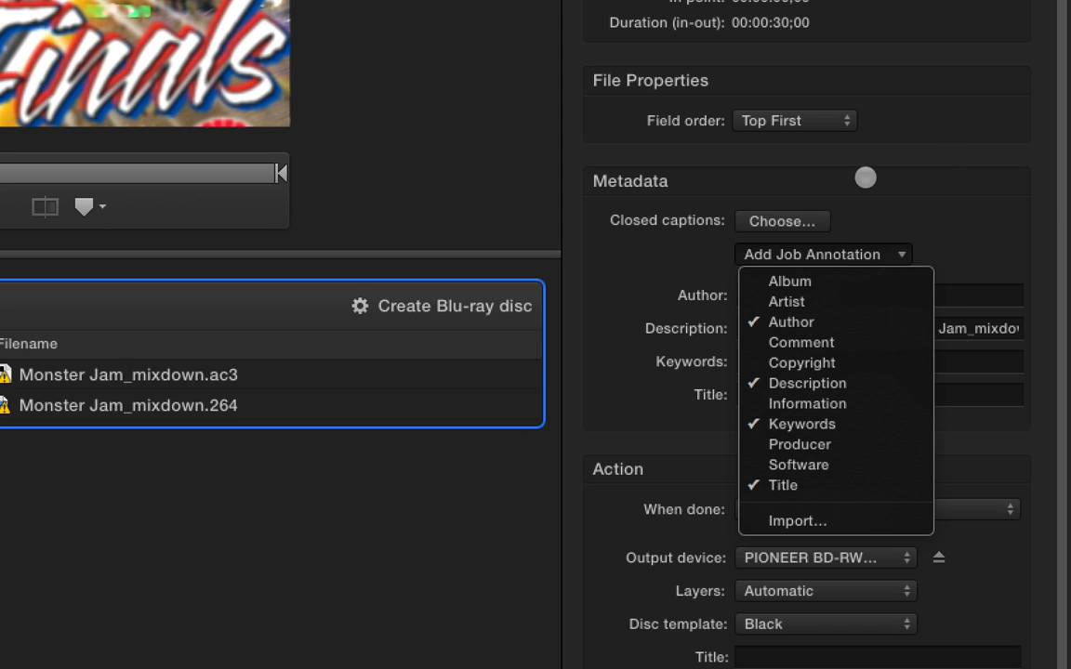
click(932, 108)
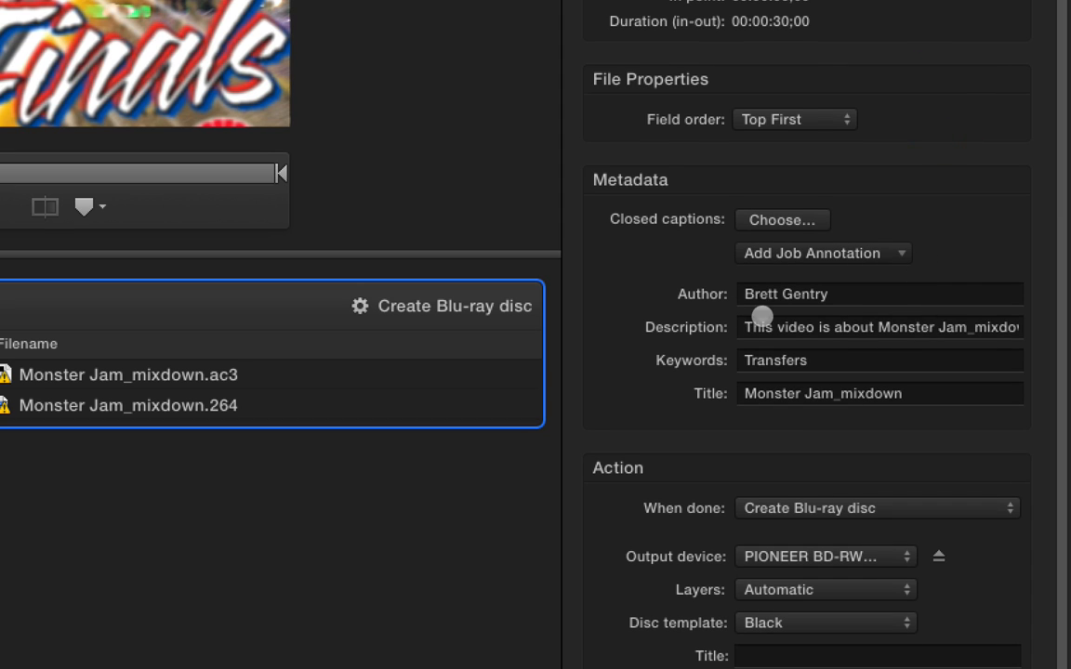
scroll(796, 328, down, 1)
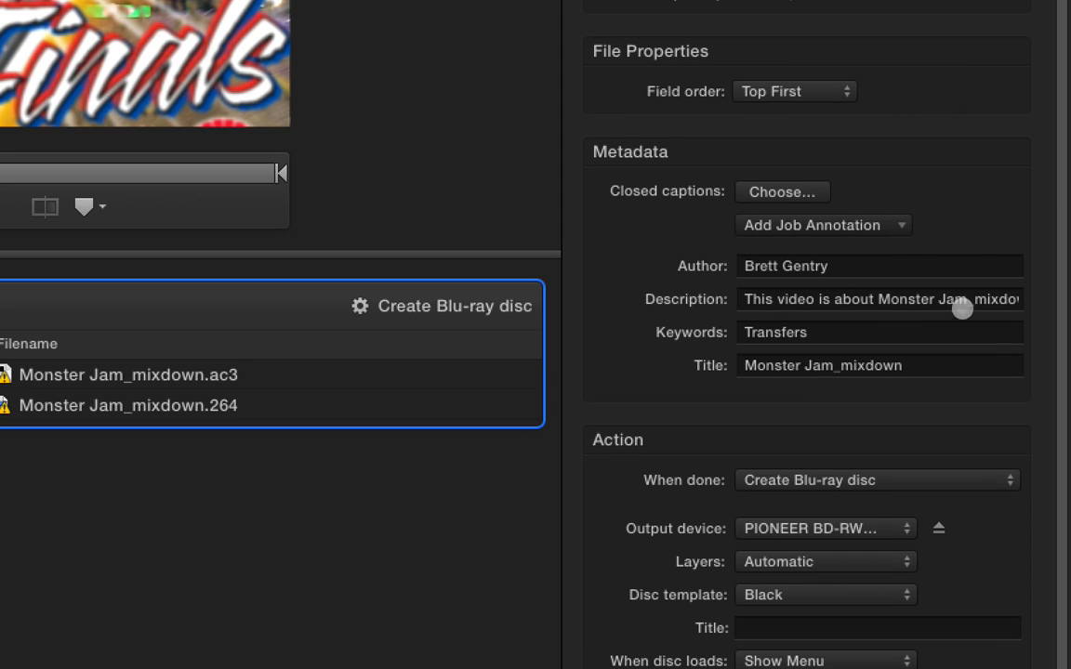
scroll(915, 280, down, 3)
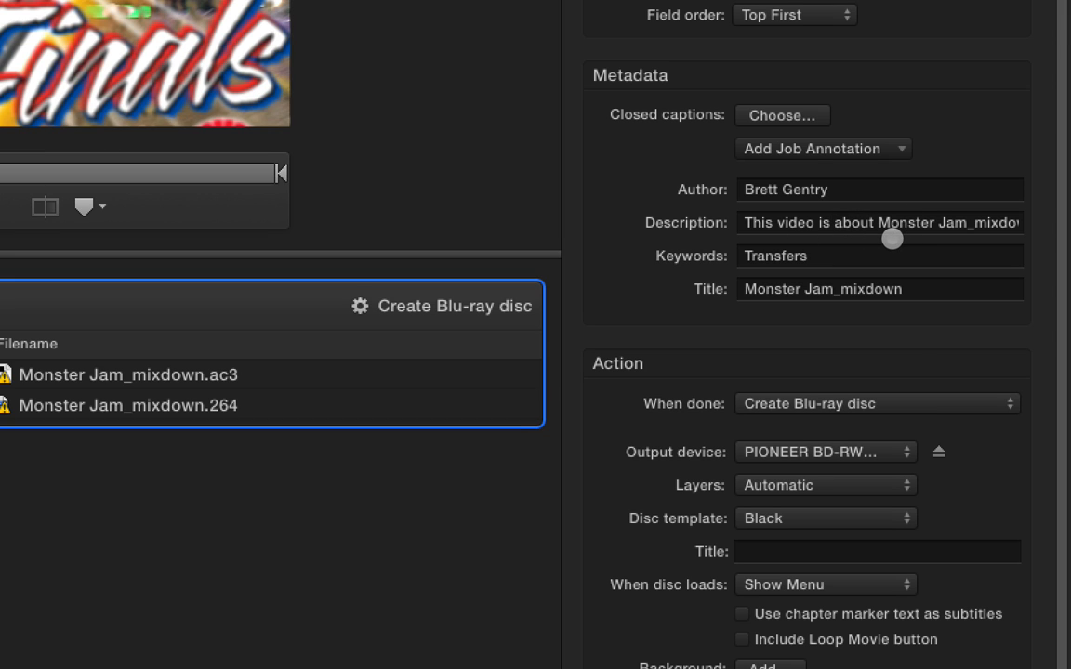
scroll(640, 461, down, 4)
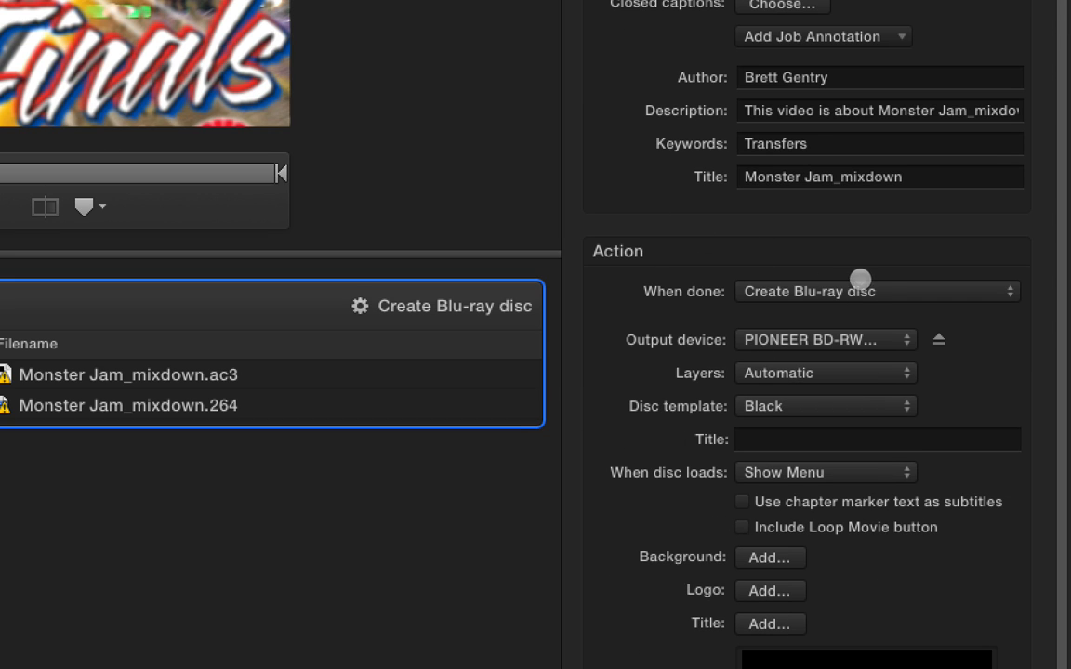
click(915, 292)
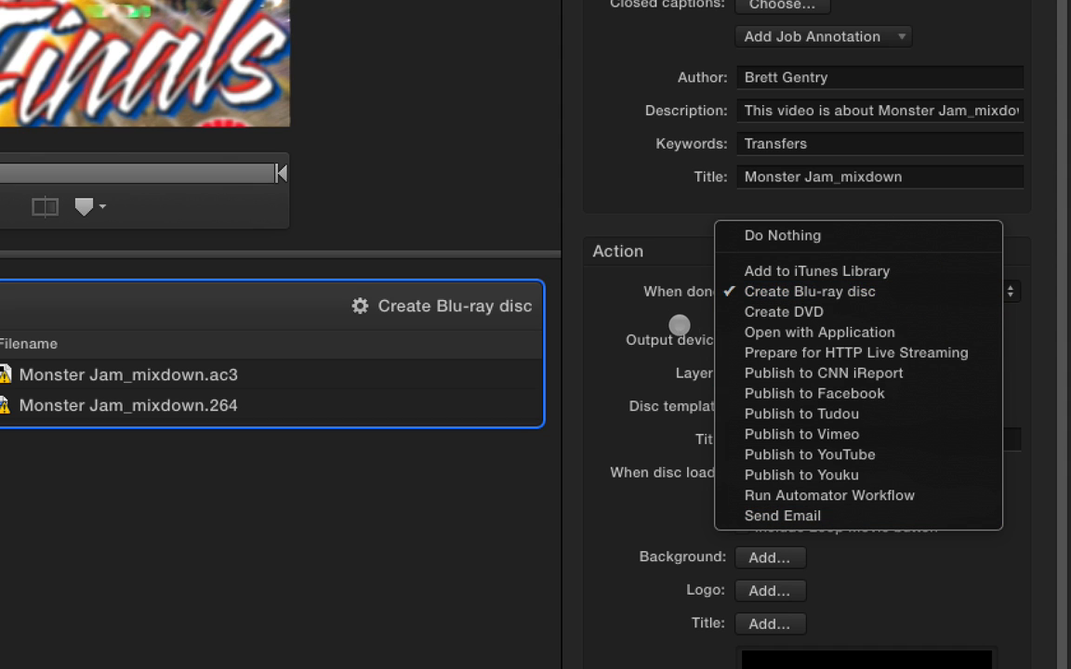
click(677, 318)
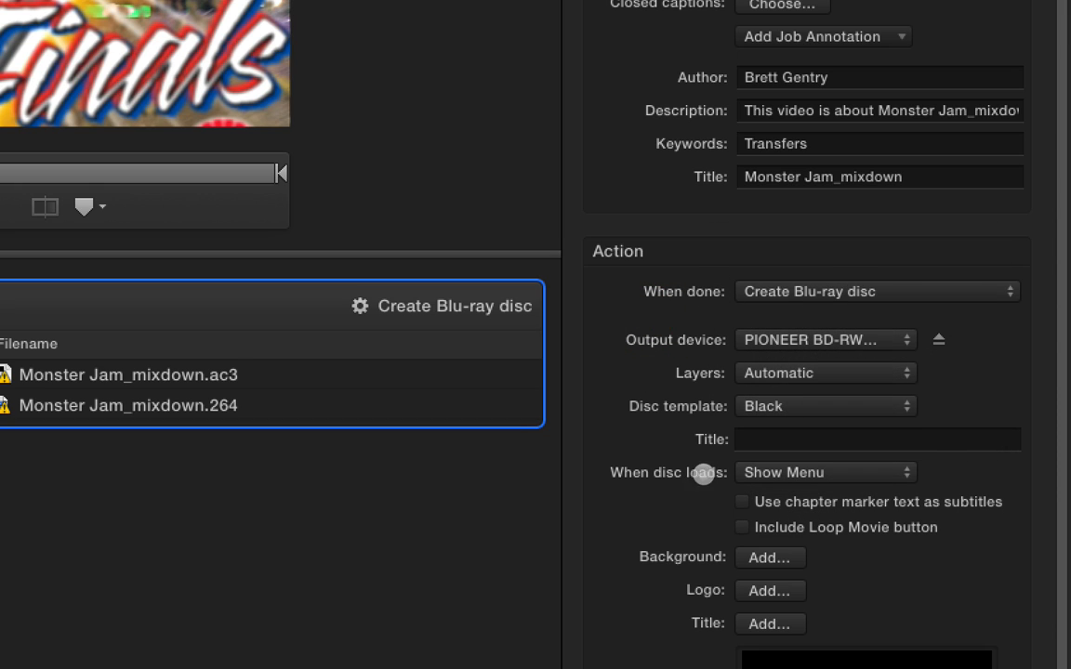
Examine the Blu-ray job's output device, layers and disc template choices.
click(809, 340)
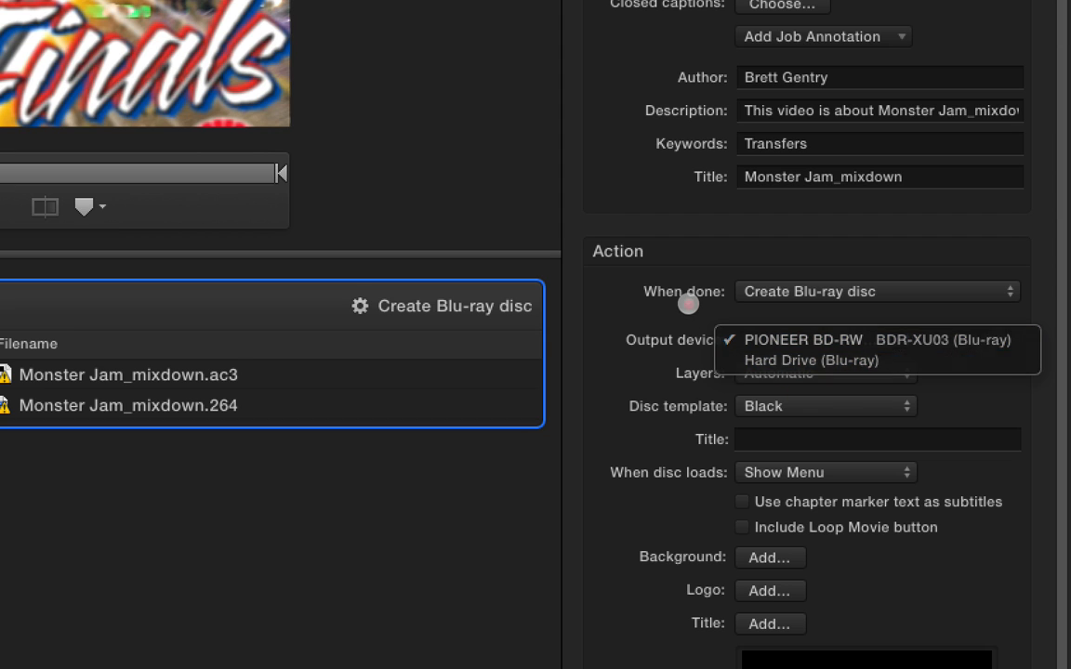
click(688, 303)
click(841, 372)
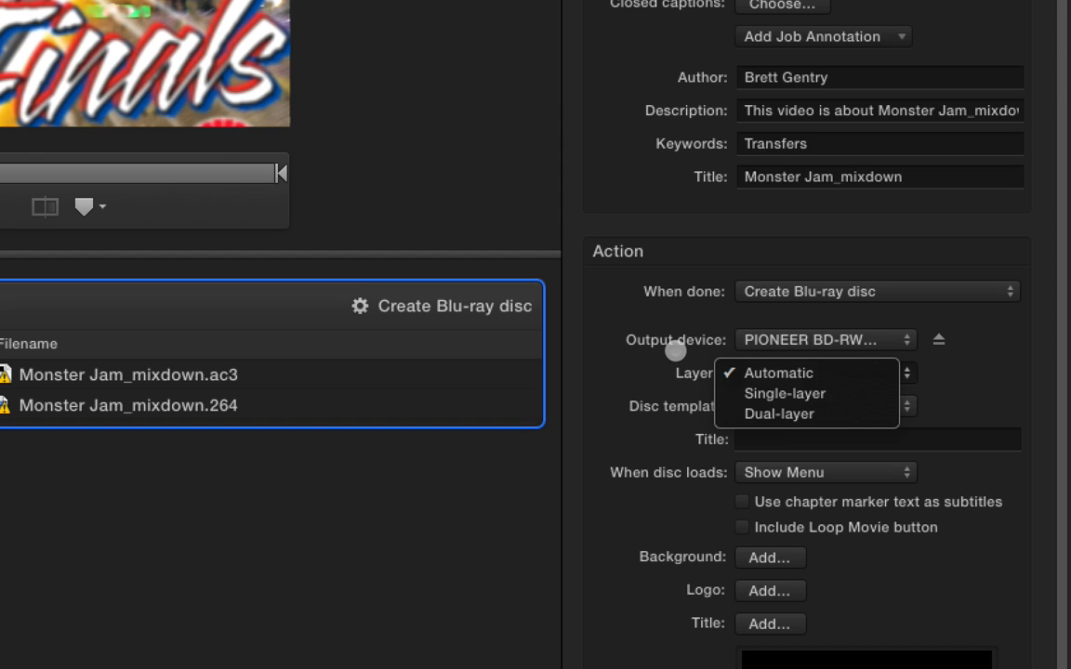
click(670, 409)
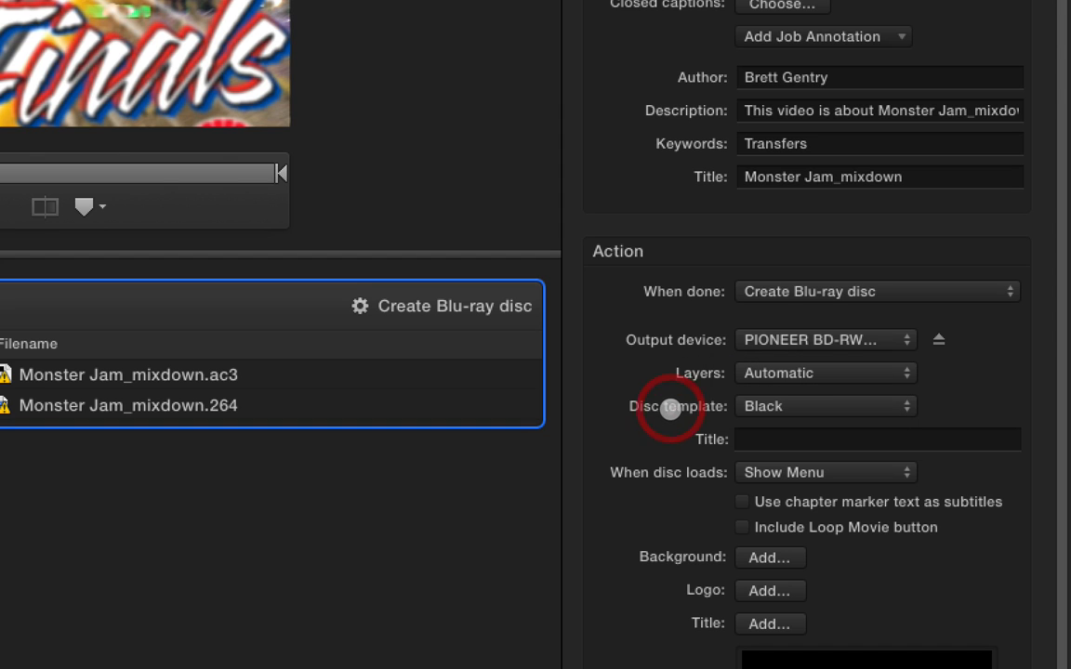
click(843, 402)
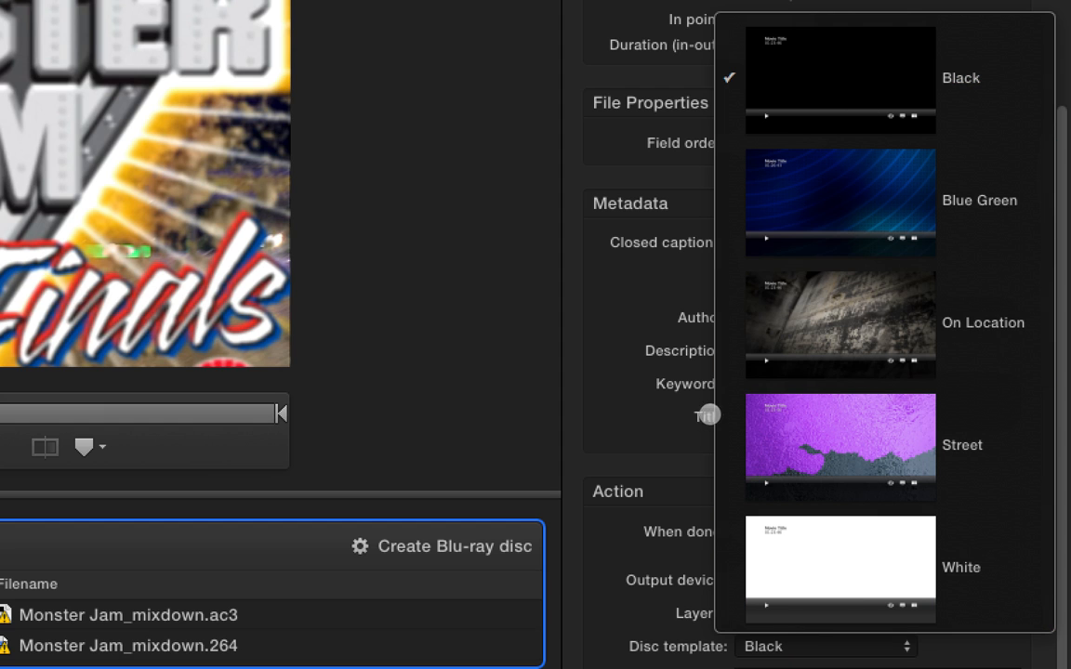
click(655, 637)
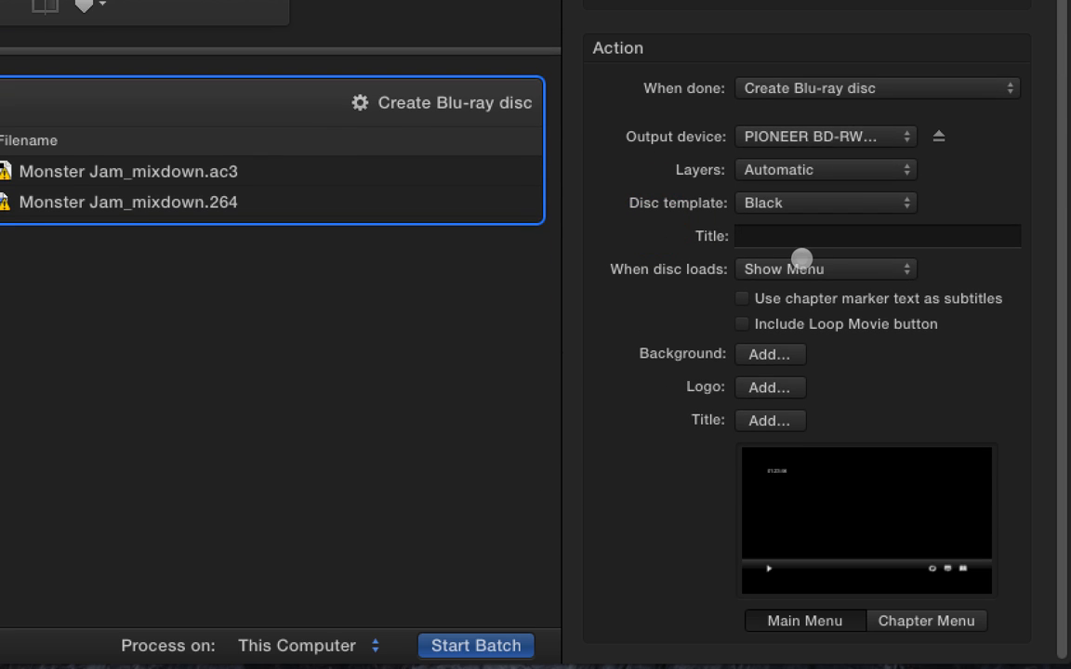
Set the Blu-ray disc to Play Movie when it loads and title it Monster Jam.
click(833, 269)
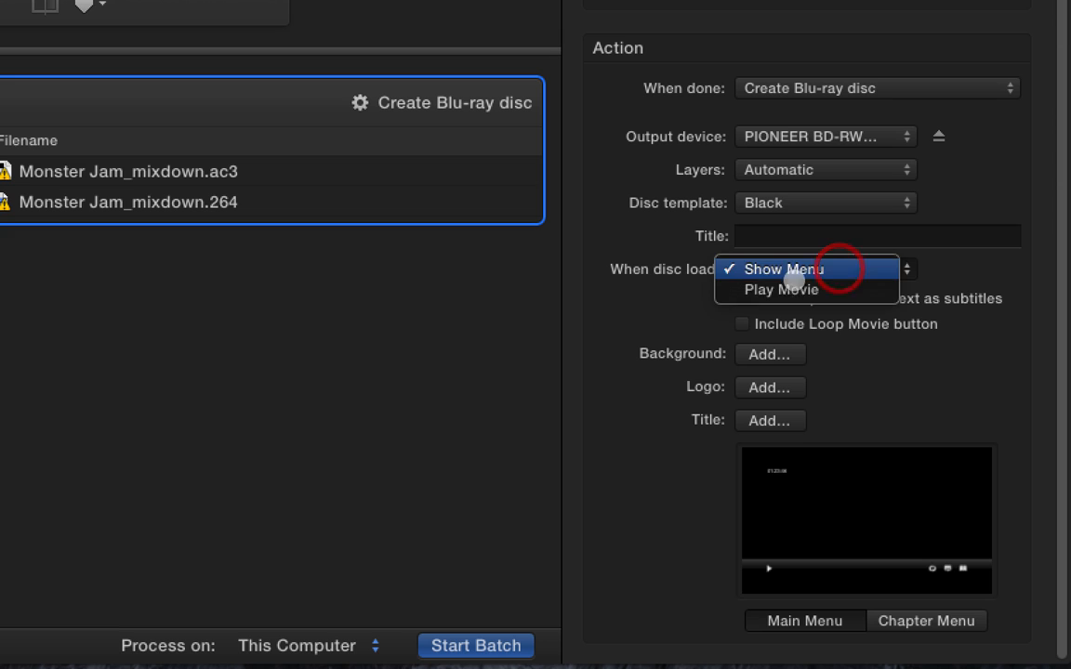
click(795, 288)
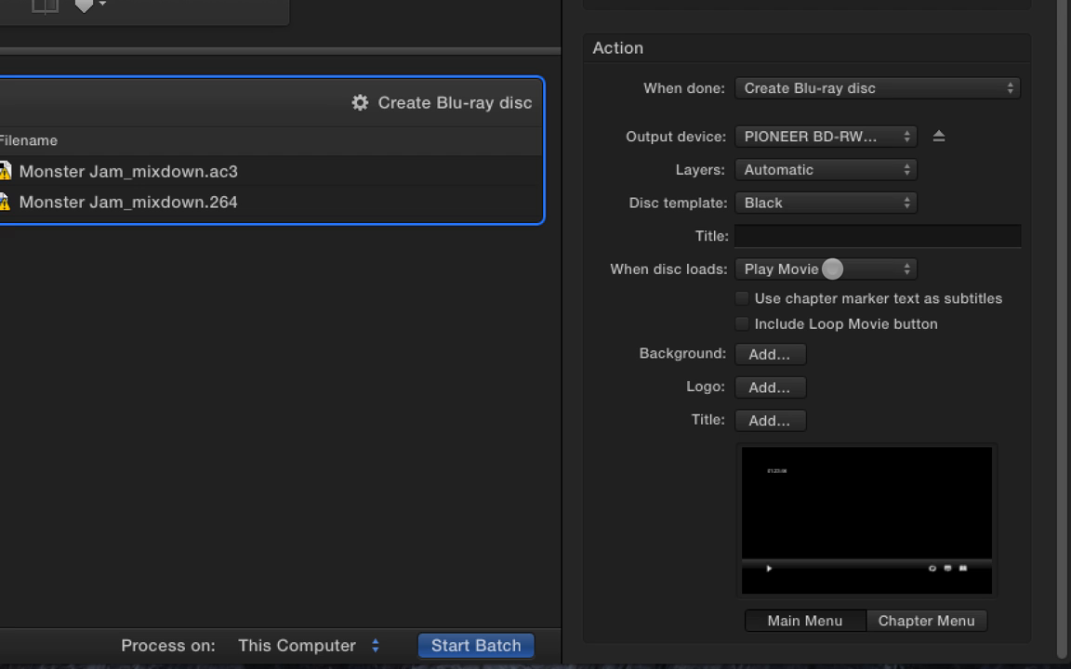
click(809, 237)
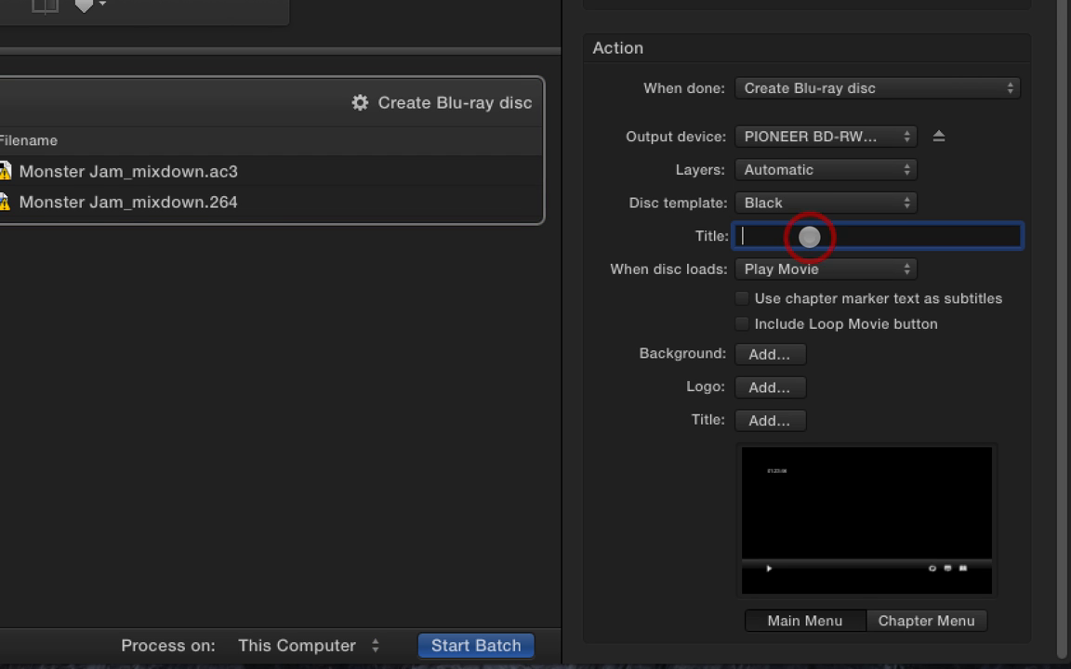
text(Monster)
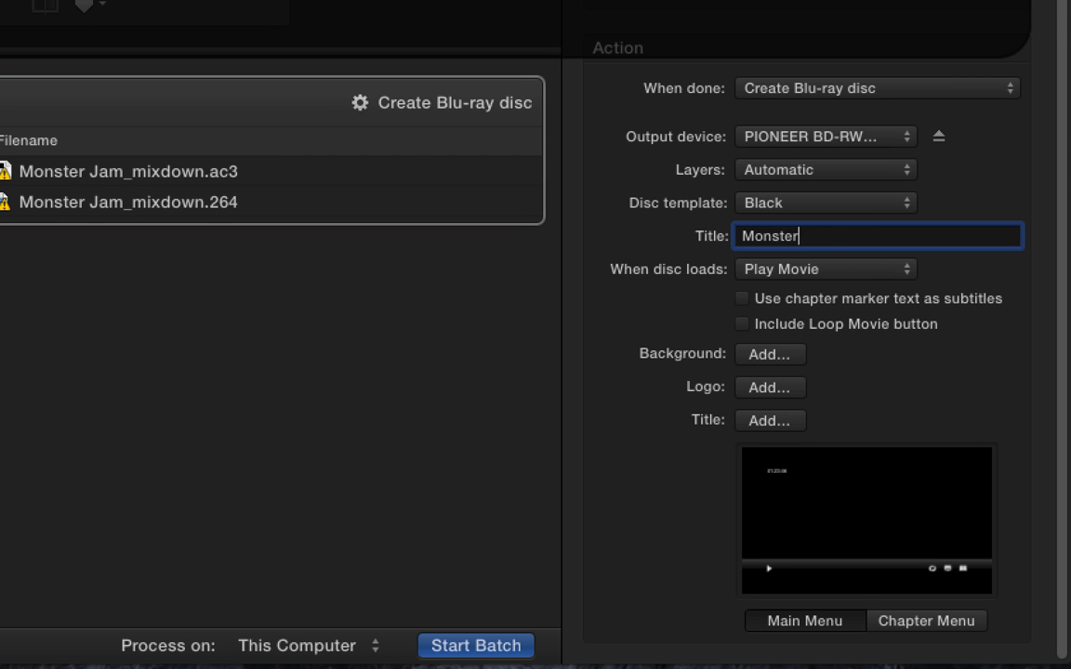
text( Jam)
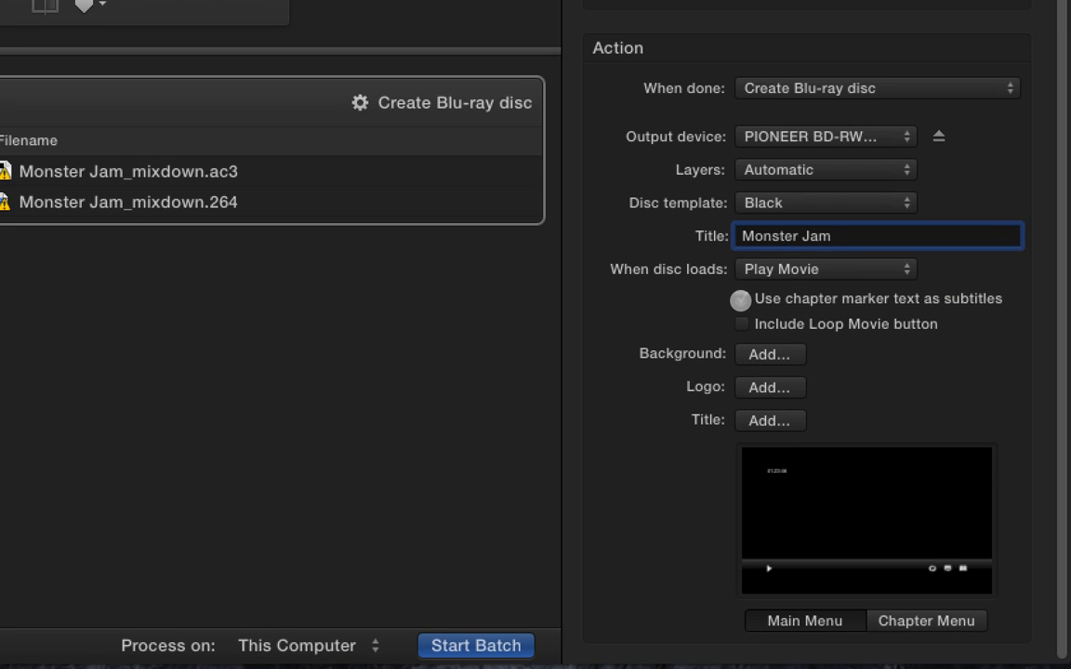
Include the Loop Movie button on the Blu-ray disc and preview its chapter menu.
click(741, 299)
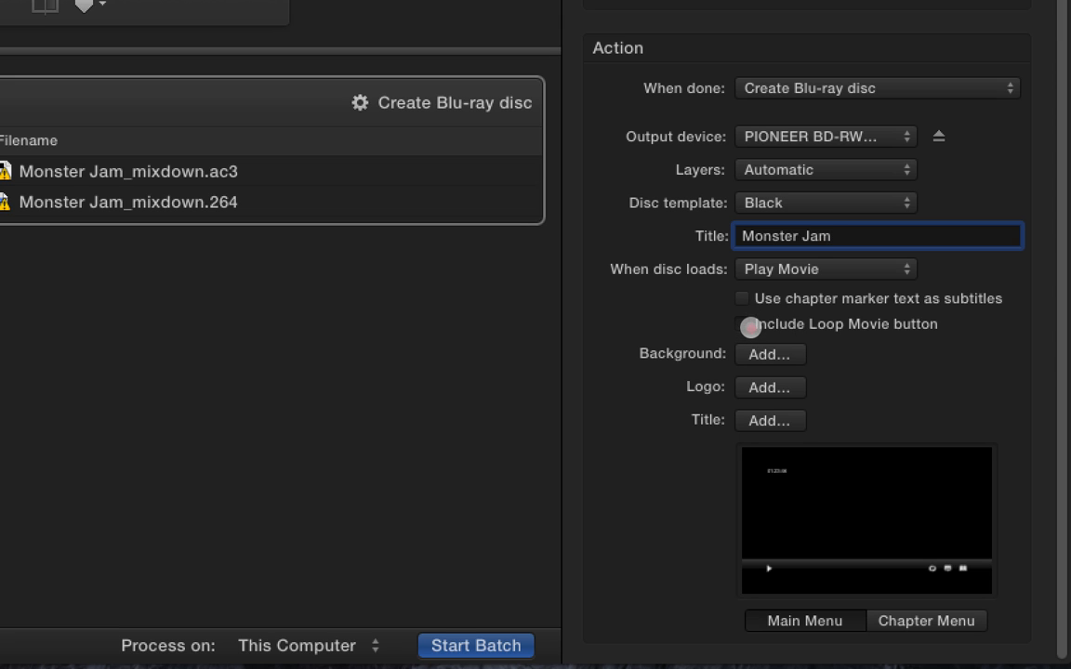
click(744, 324)
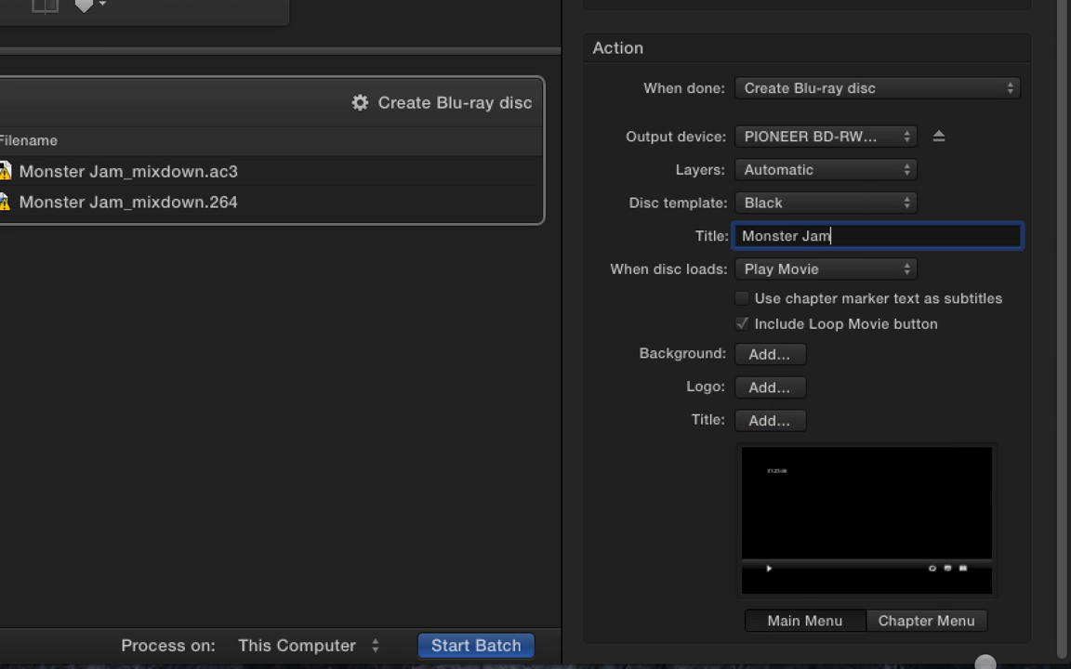
click(928, 619)
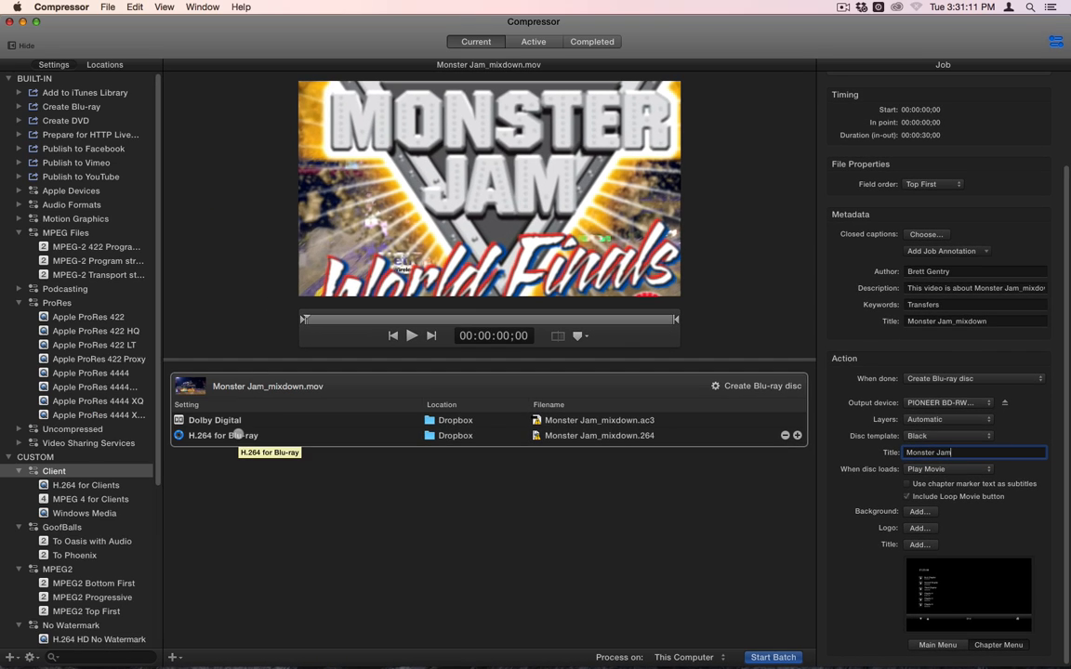
Replace the Monster Jam_mixdown.mov job with the Toyota of Las Vegas Paid Program 03-07-2015.mov, using the built-in Create Blu-ray setting and default Dropbox location.
click(238, 435)
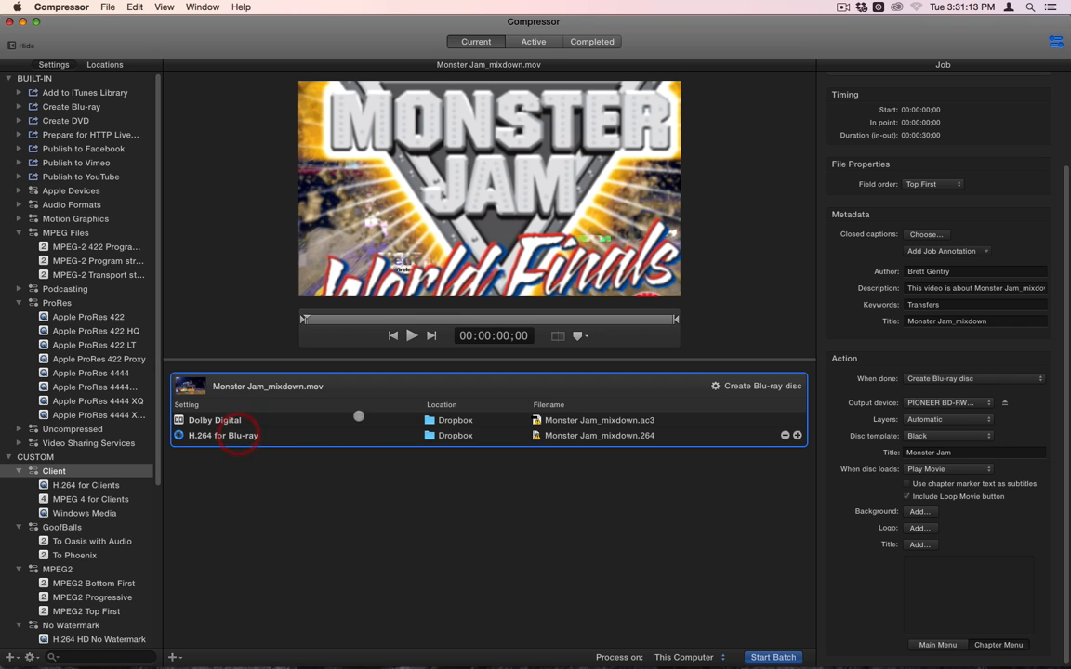
key(BackSpace)
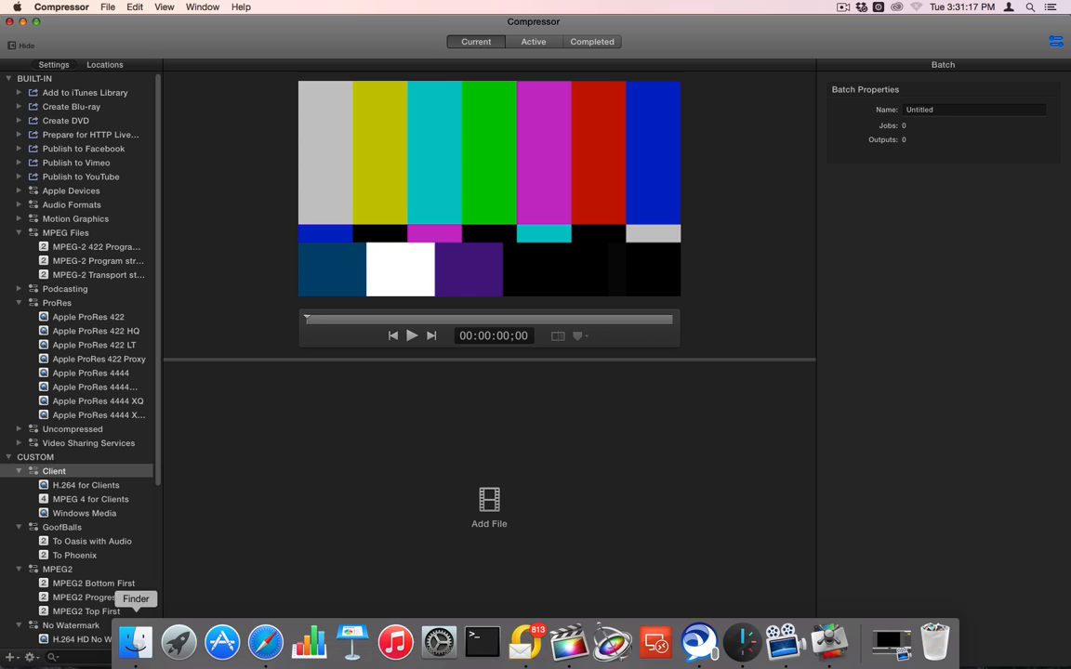
click(462, 505)
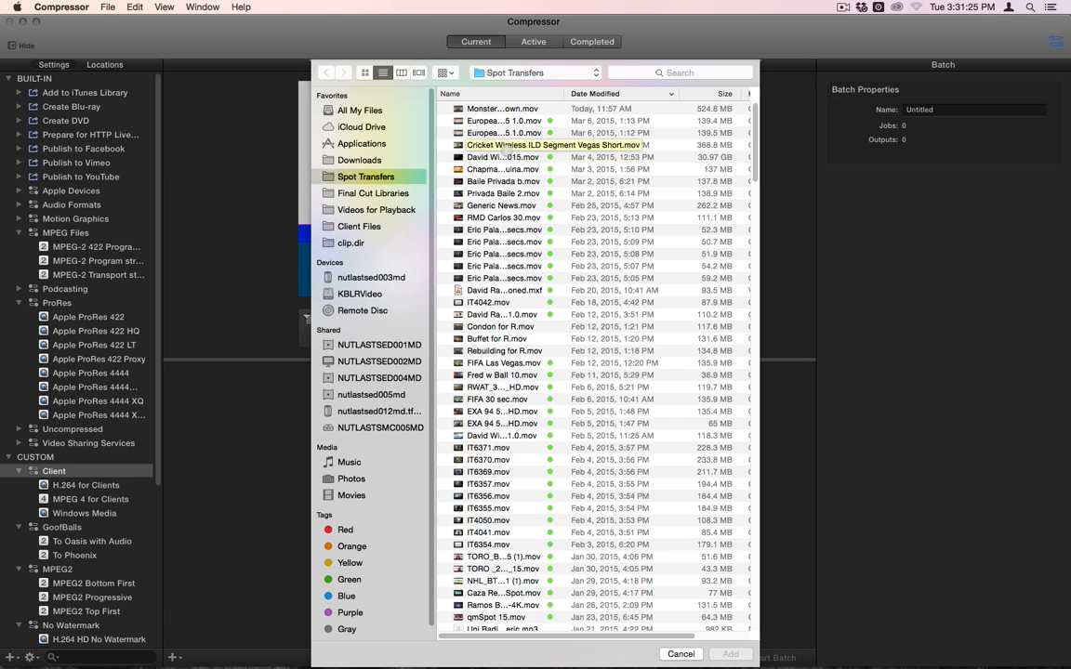
click(502, 157)
click(731, 654)
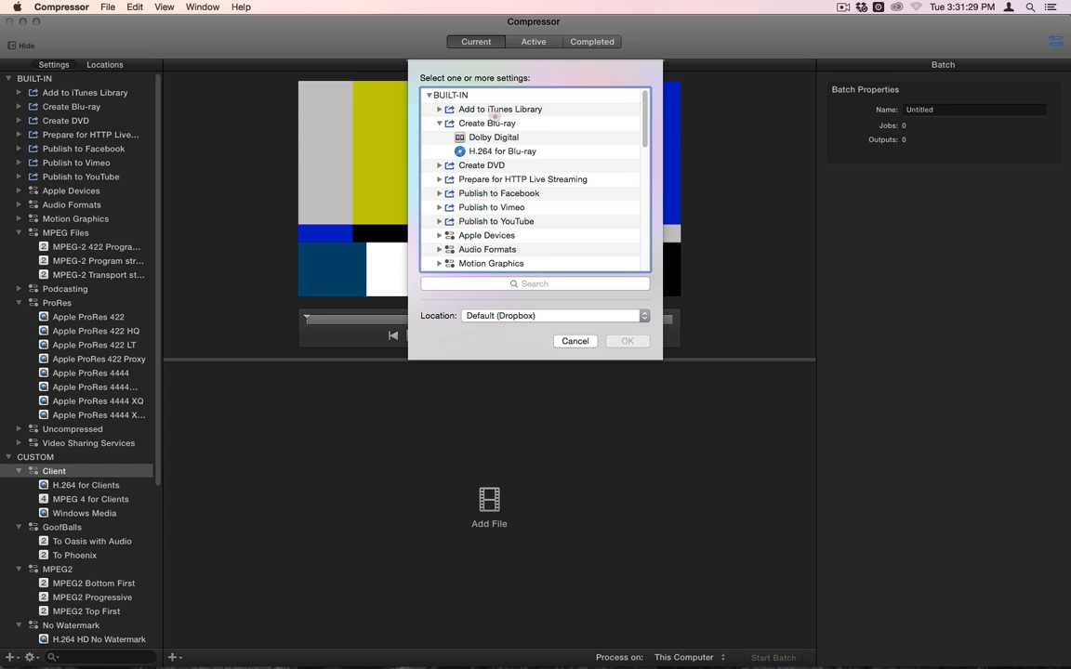
click(493, 109)
click(487, 122)
click(615, 340)
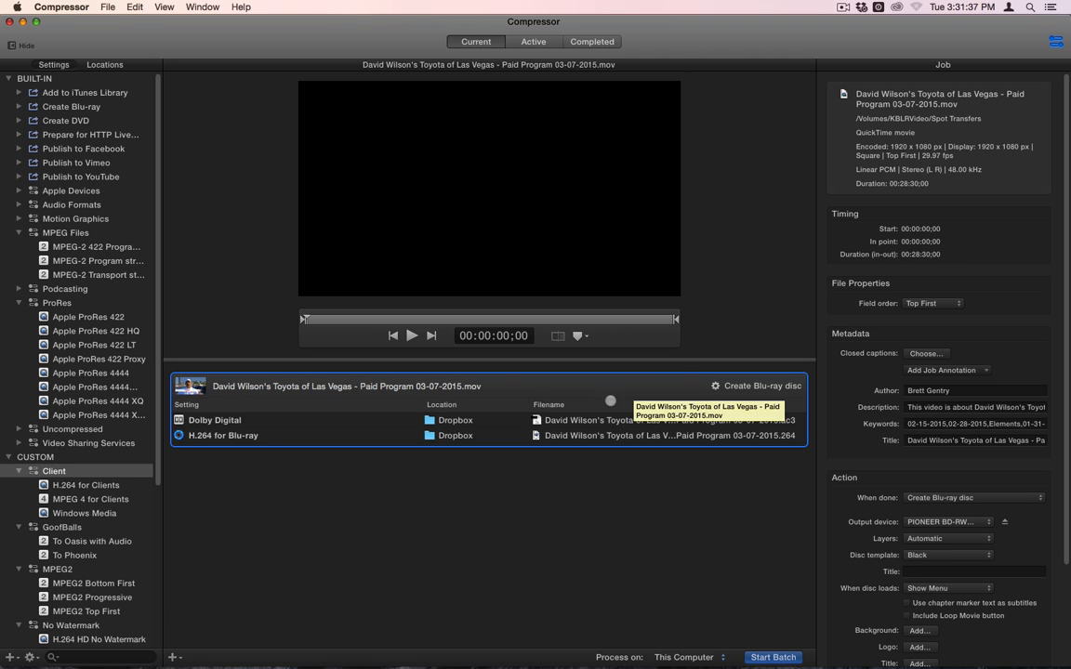
Examine the job's Dolby Digital and H.264 for Blu-ray outputs, including the general and video properties of the H.264 output.
click(249, 436)
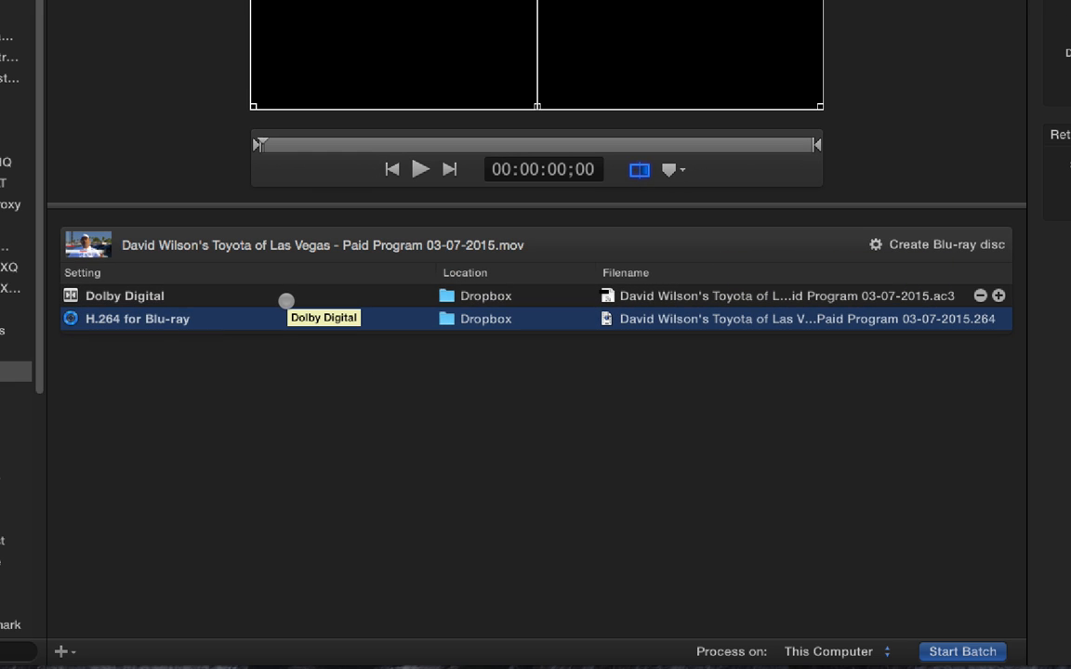
click(286, 301)
click(284, 317)
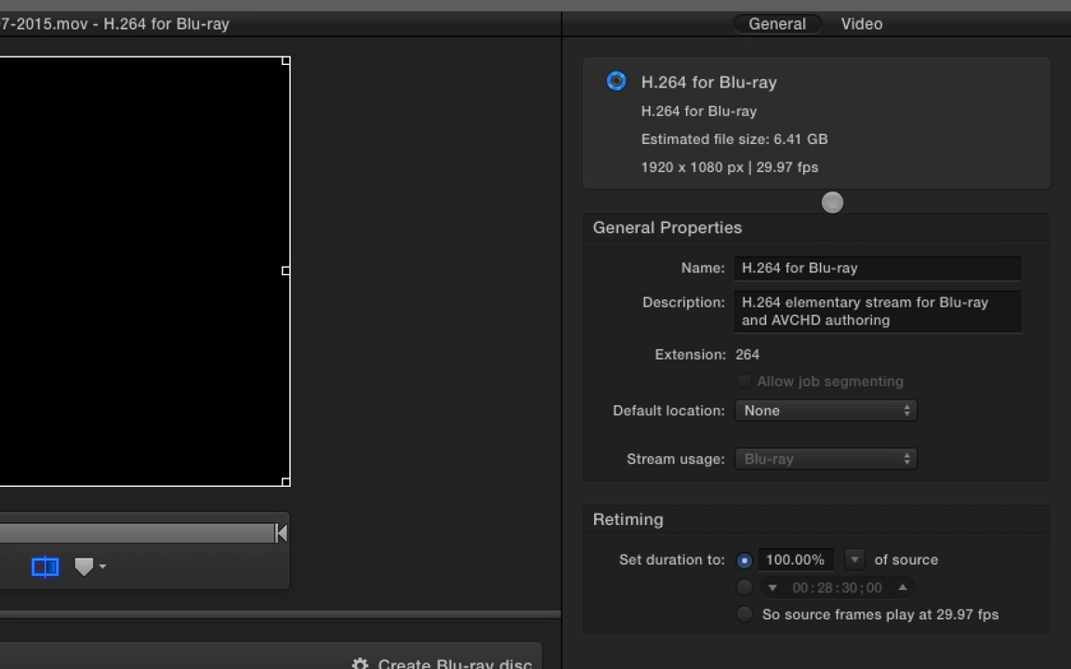
click(850, 24)
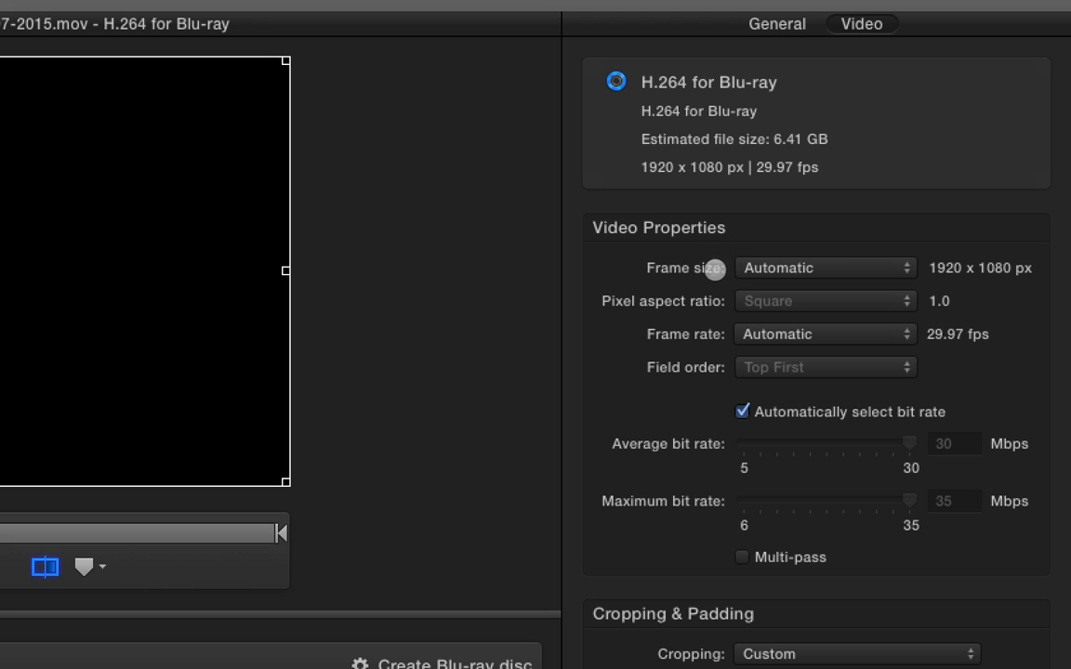
Try frame rates of 24, 25 and 23.976 fps on the H.264 for Blu-ray output, and return it to Automatic.
click(820, 334)
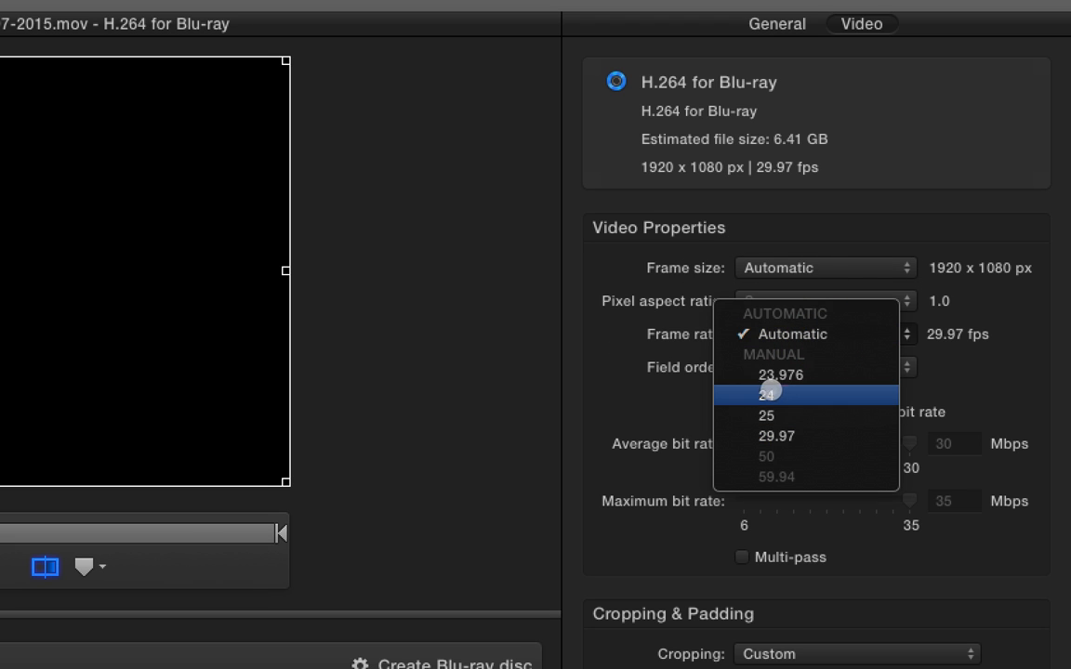
click(765, 395)
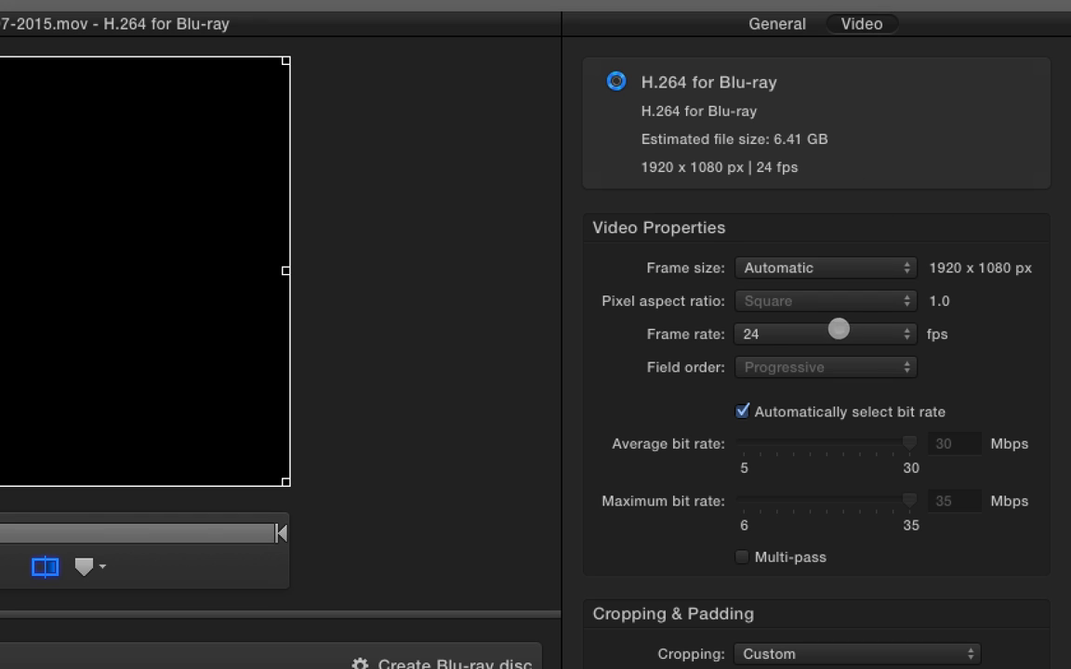
click(836, 333)
click(826, 350)
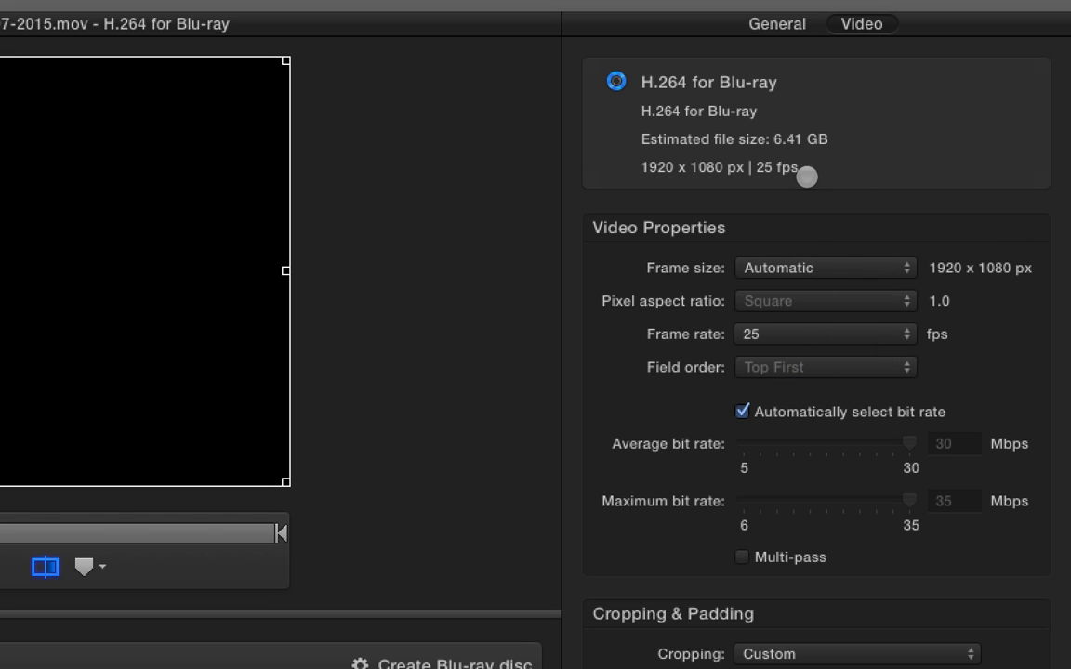
click(813, 334)
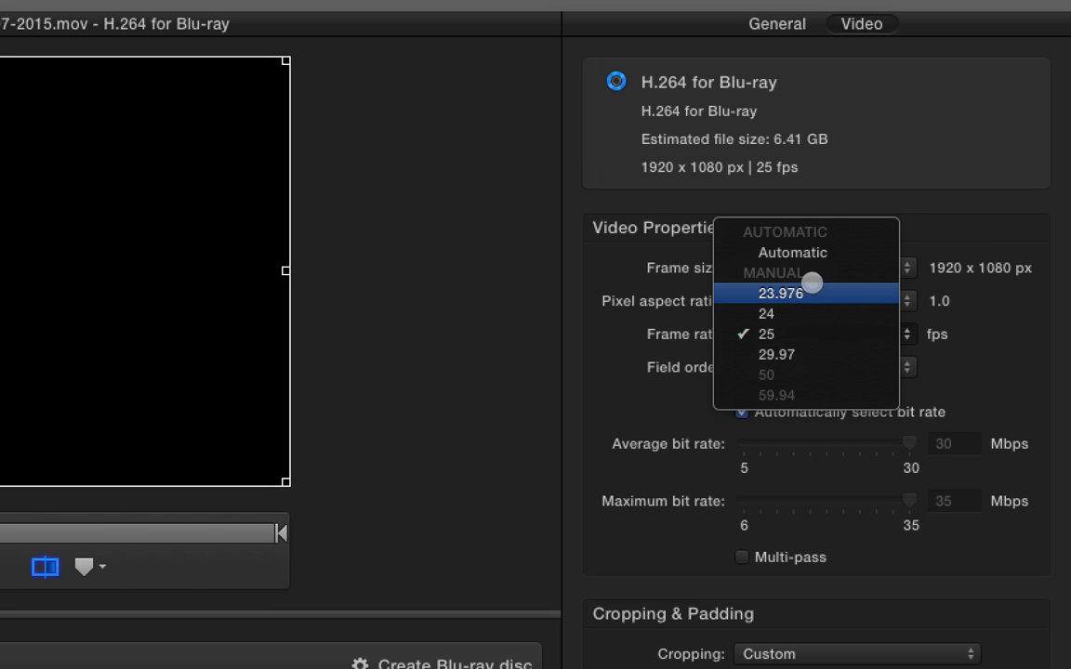
click(822, 294)
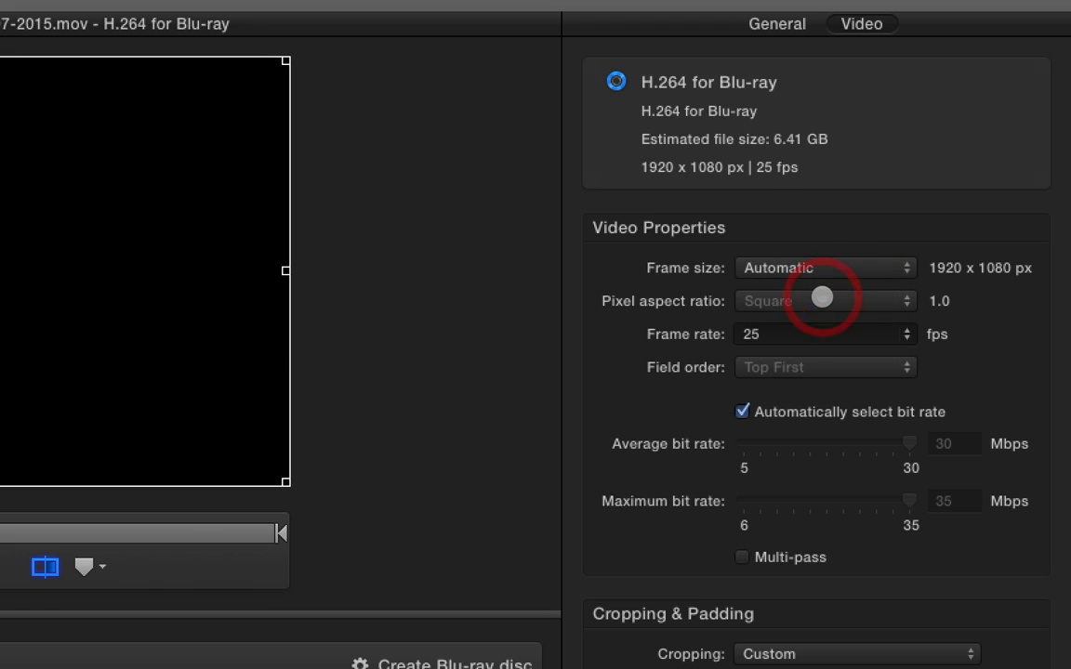
click(829, 345)
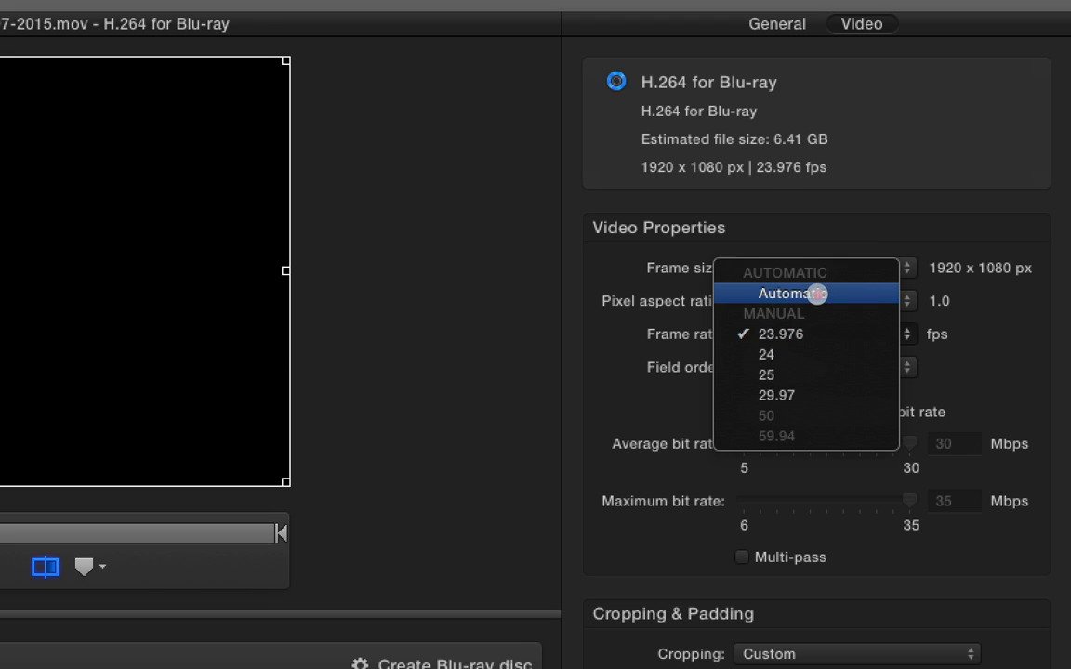
click(817, 294)
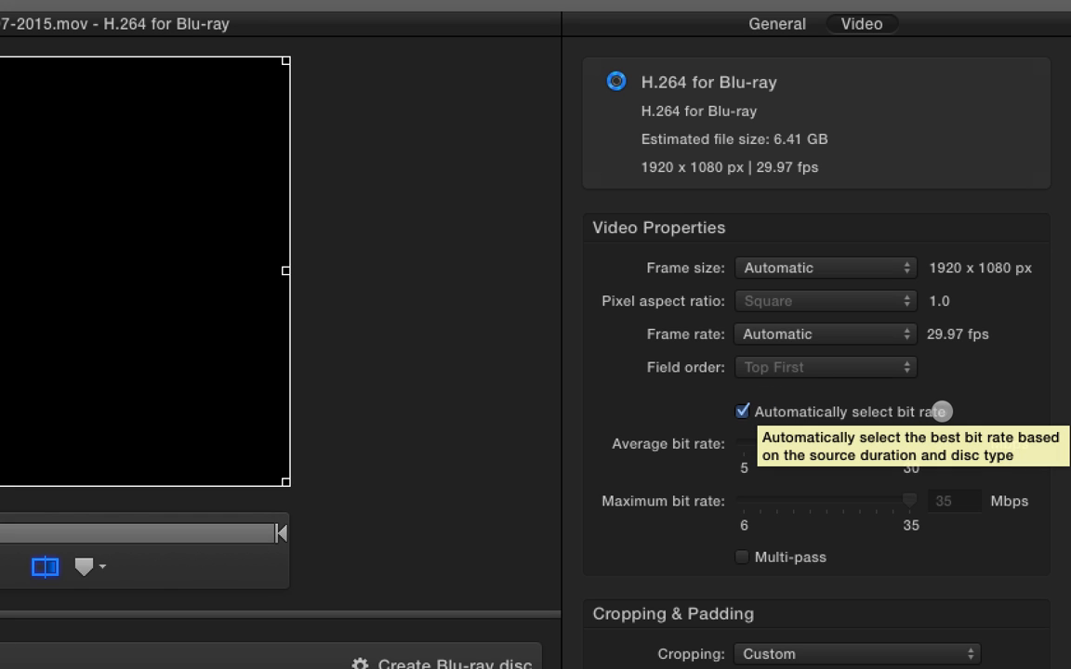
Turn off automatic bit rate selection for the H.264 output and set the average bit rate to 14 Mbps and the maximum to 17 Mbps.
click(744, 412)
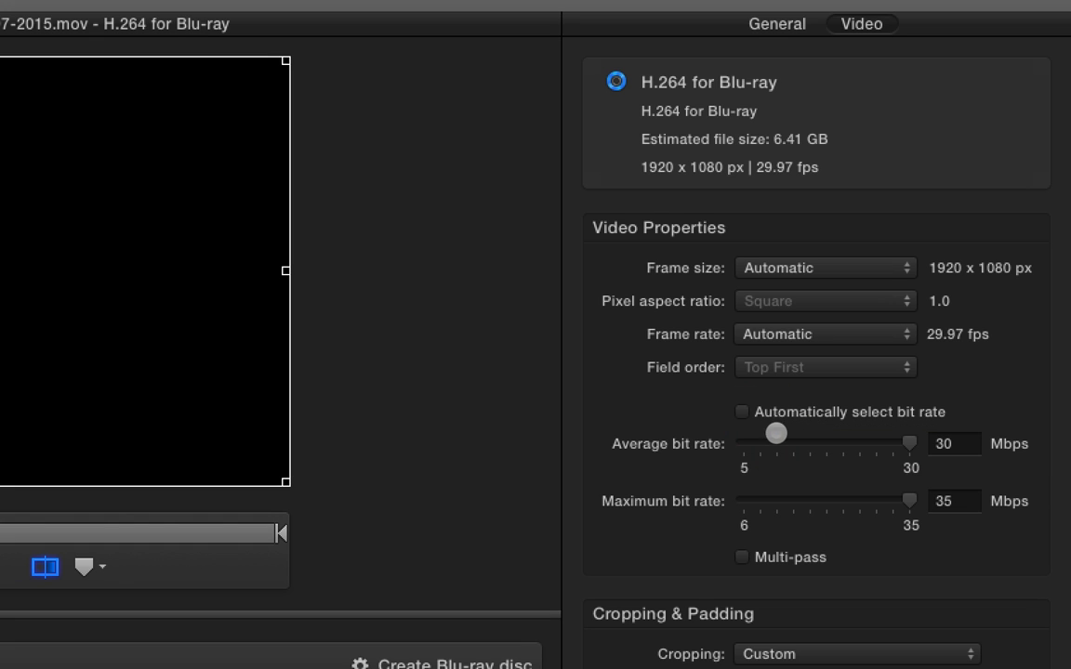
drag(905, 442, 848, 444)
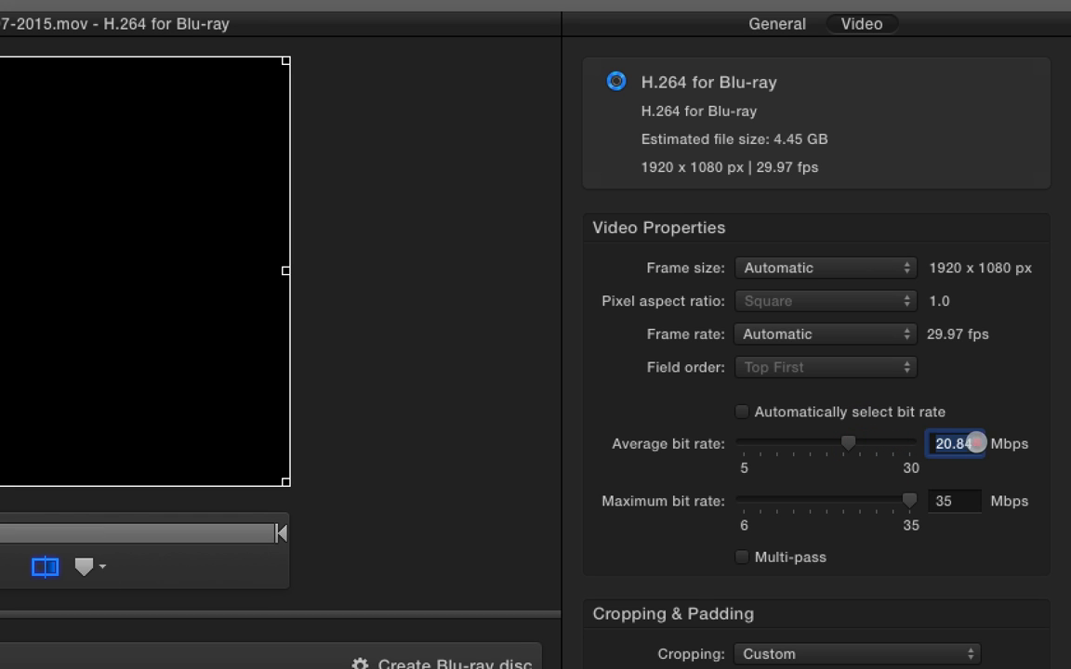
text(14)
key(Return)
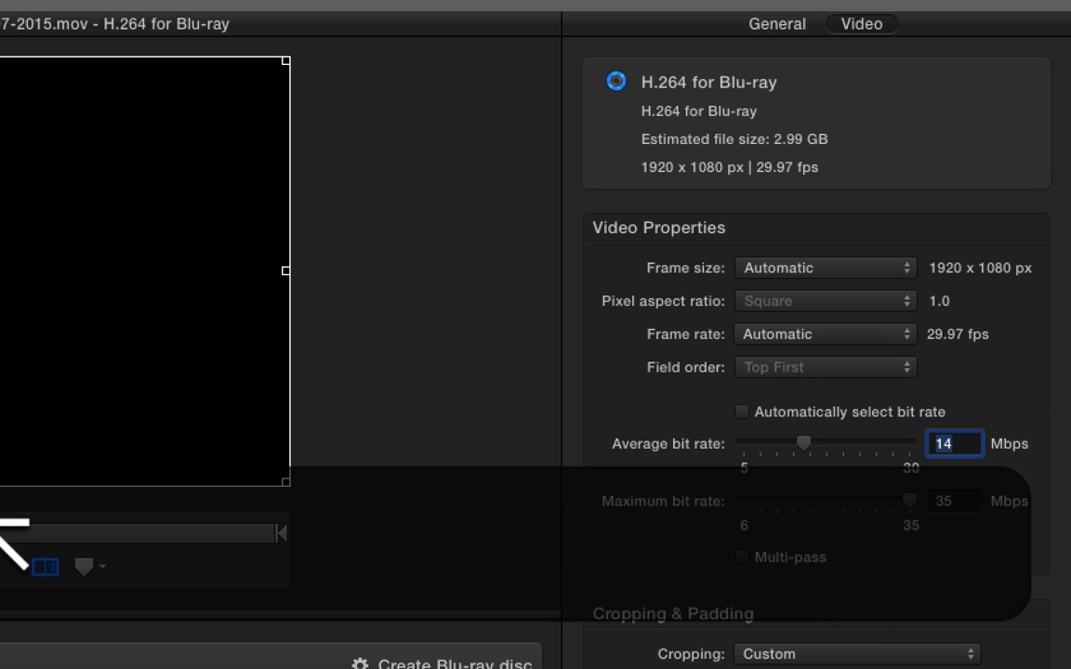
drag(960, 502, 870, 501)
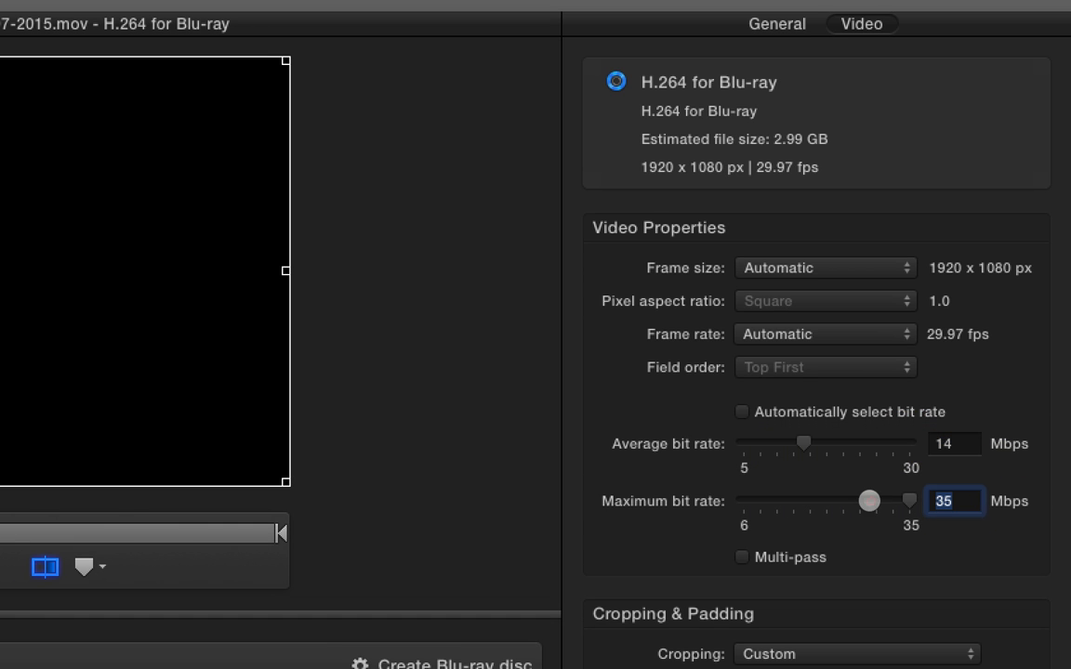
text(17)
key(Return)
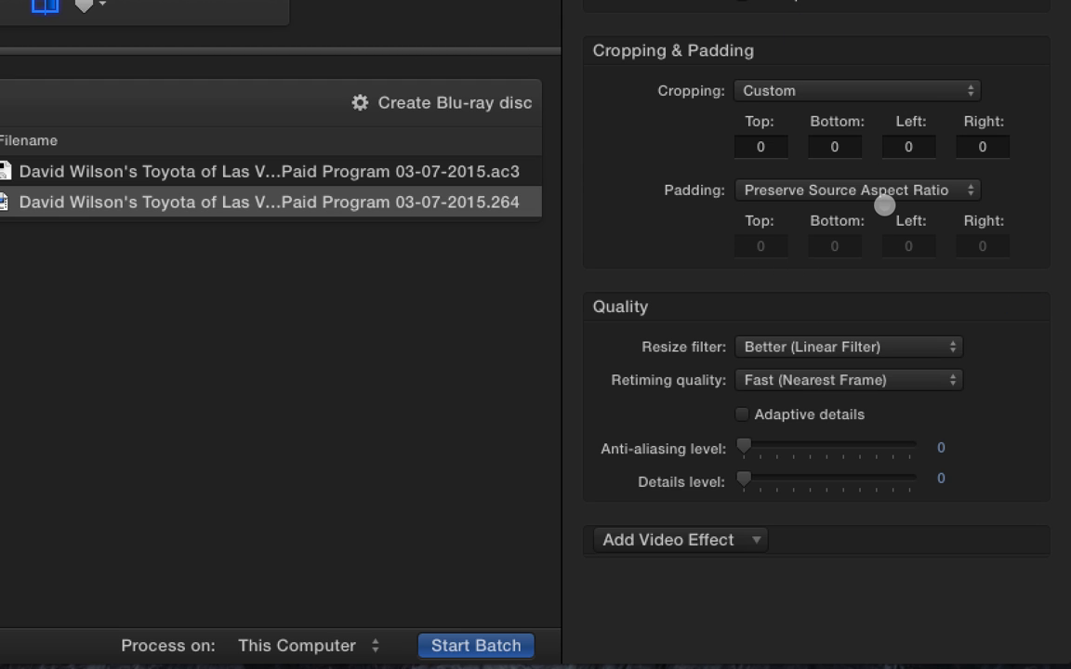
Examine the resize filter choices for the H.264 for Blu-ray output, keeping Better (Linear Filter).
click(820, 347)
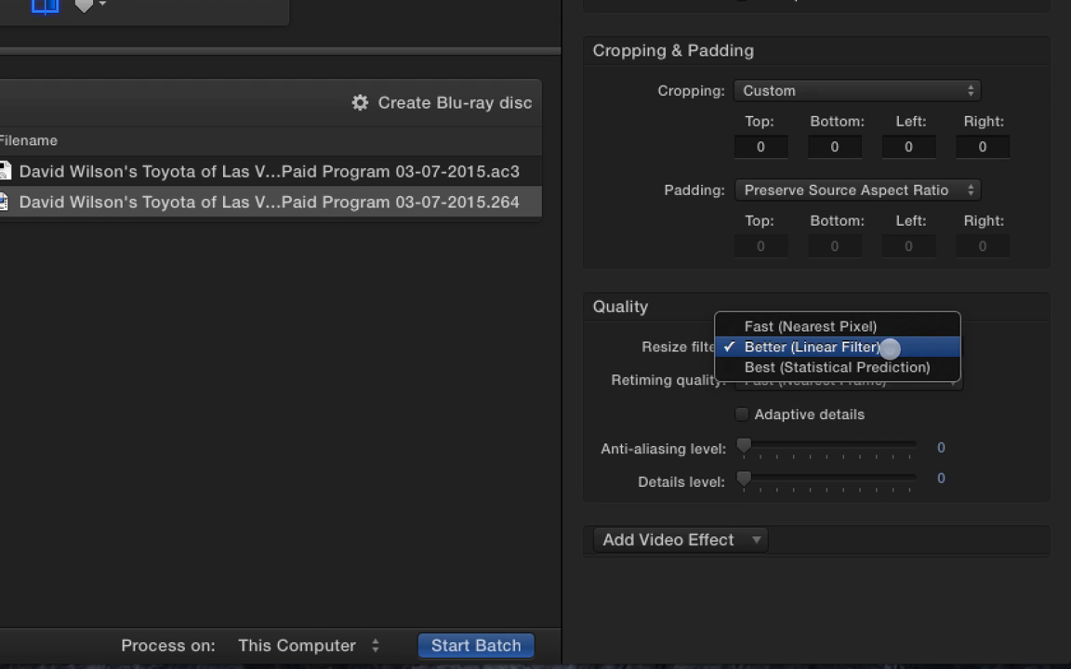
click(687, 281)
click(744, 348)
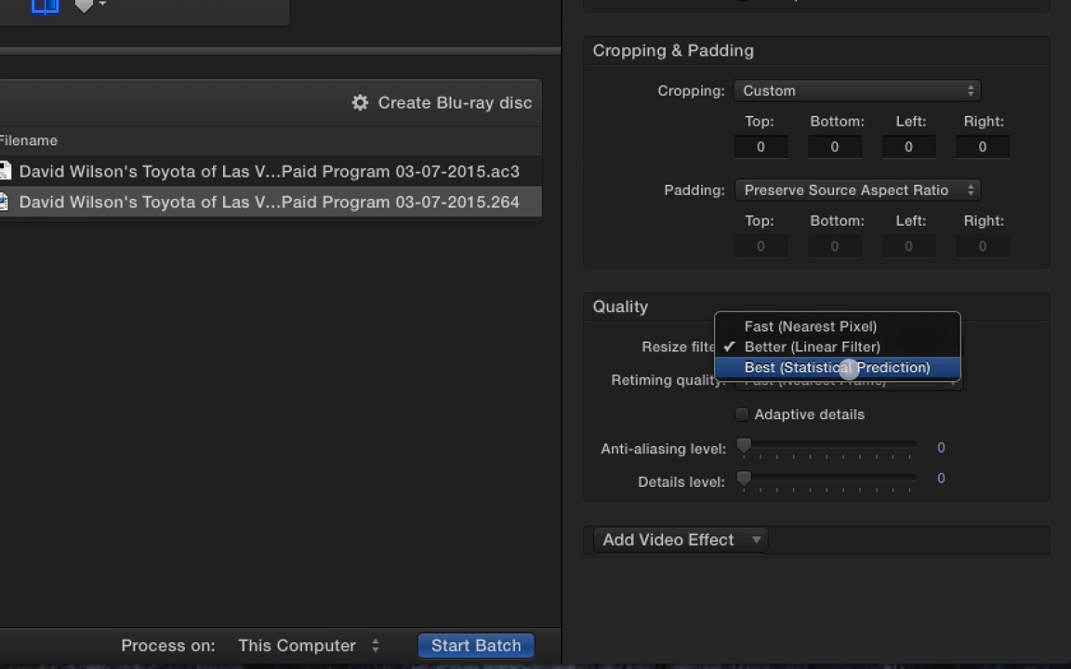
click(686, 266)
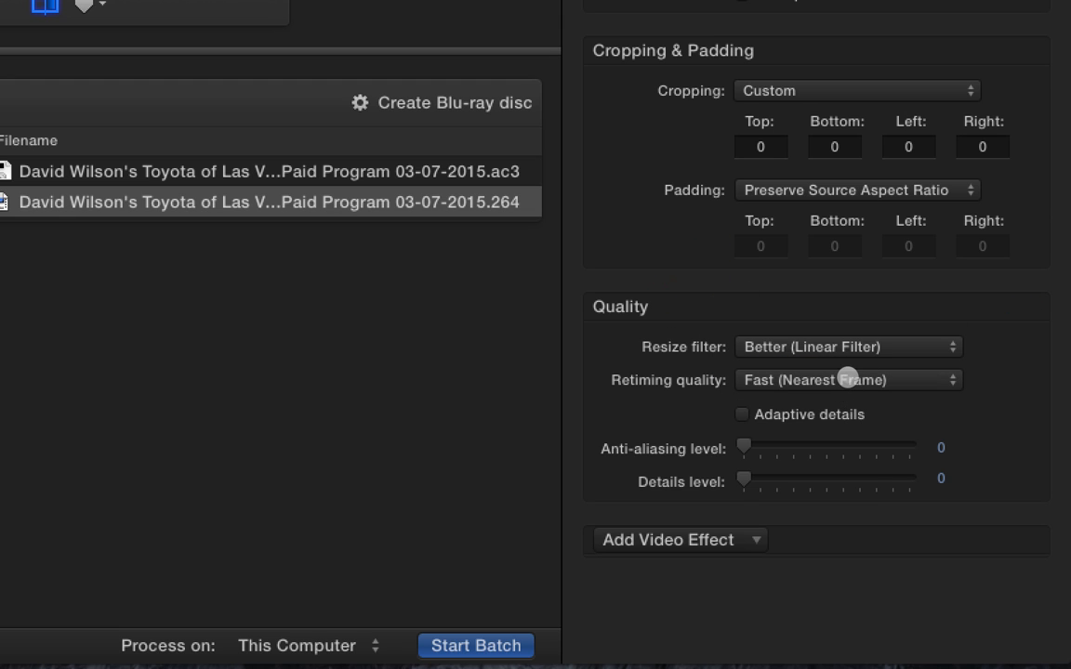
Set the H.264 output's retiming quality to Best (Motion Compensated) and enable adaptive details.
click(848, 379)
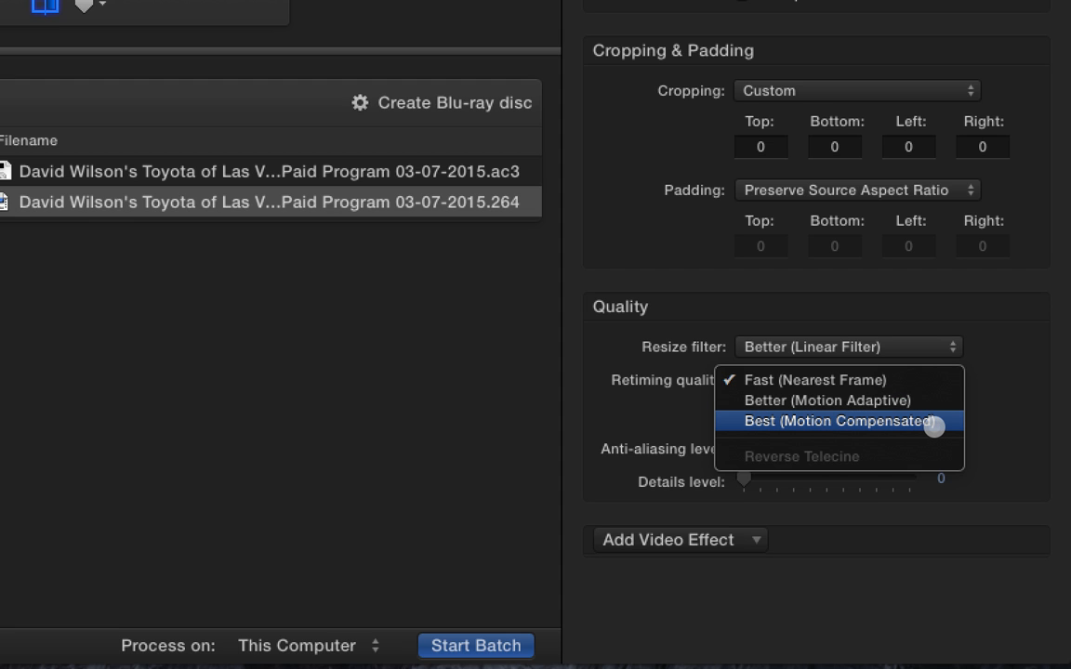
click(934, 426)
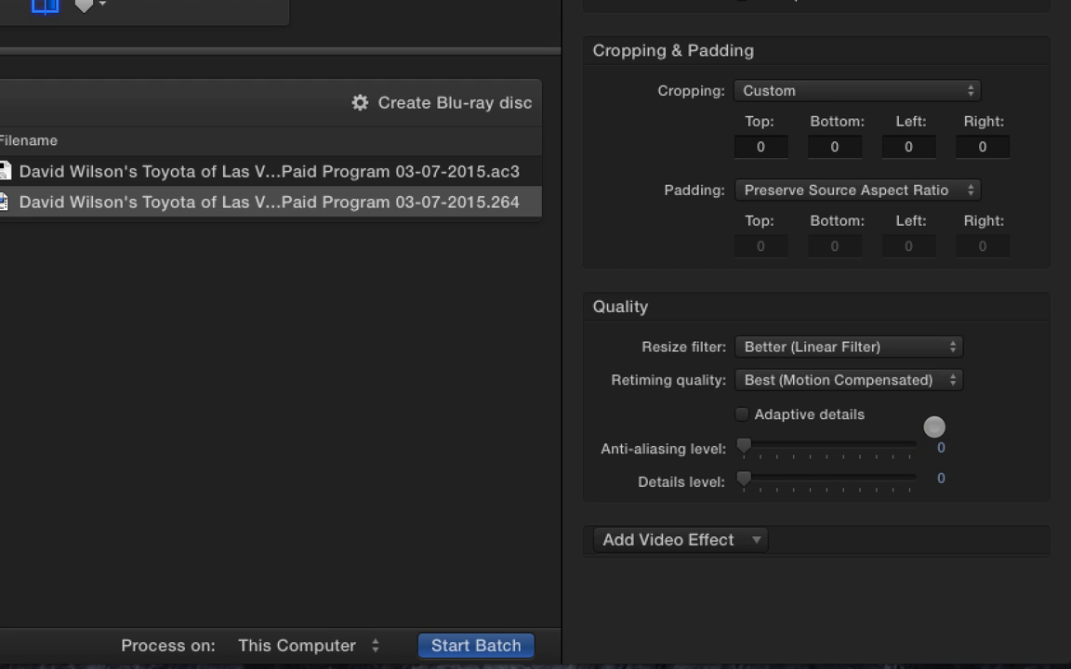
click(742, 414)
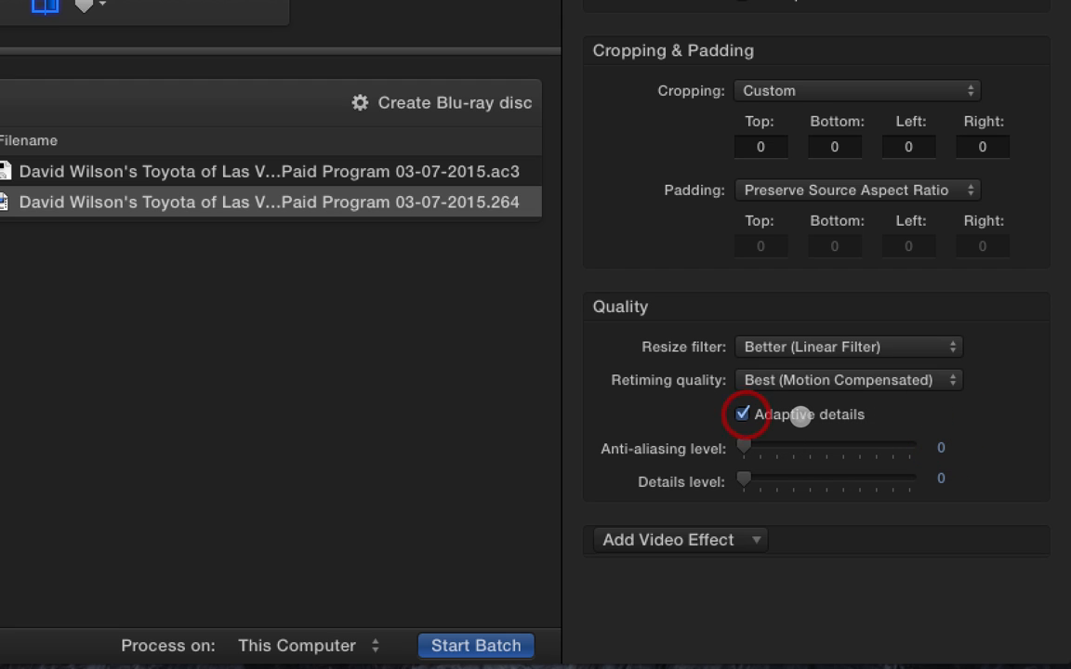
Try an anti-aliasing level of 51 and a raised details level on the H.264 output.
drag(744, 445, 830, 447)
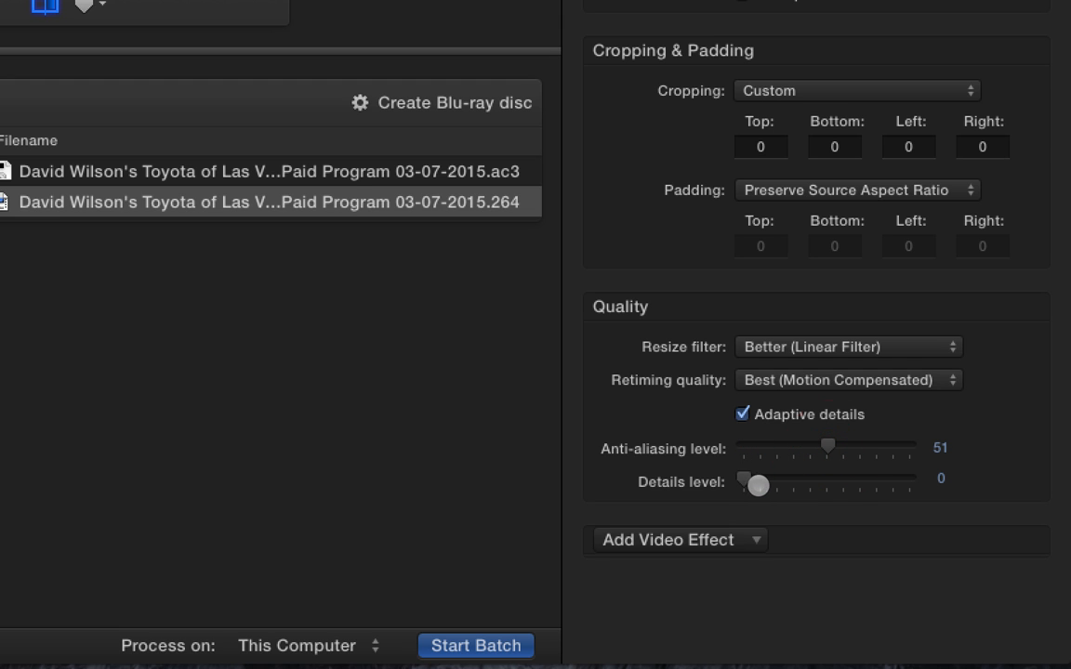
drag(755, 482, 819, 478)
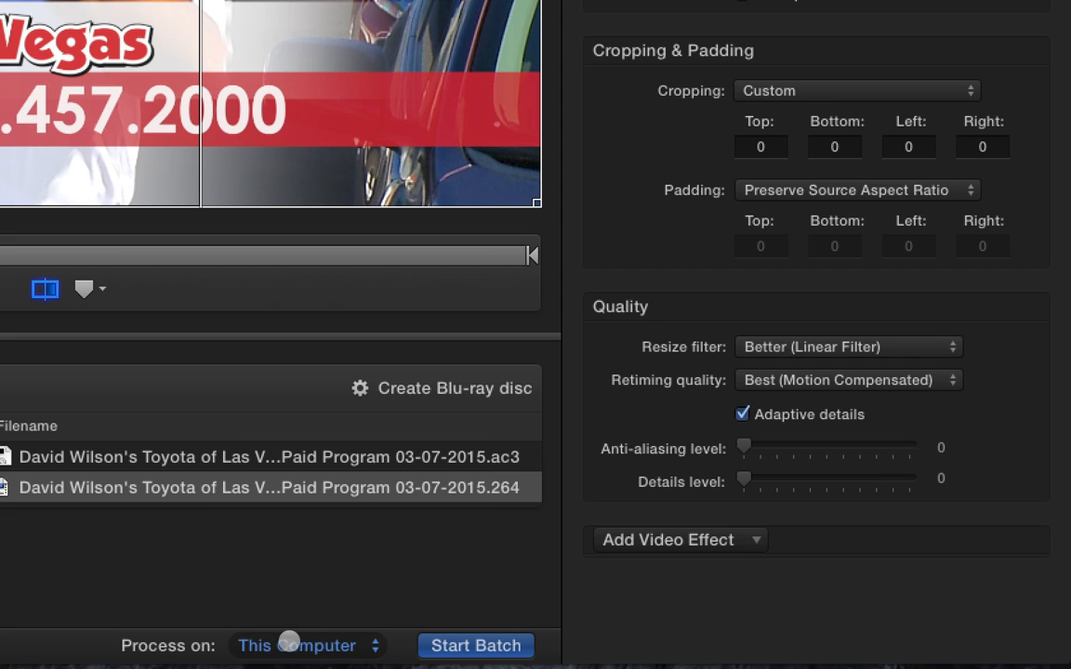
Assign processing to the VintageBeef shared computer and start the Toyota of Las Vegas batch.
click(296, 643)
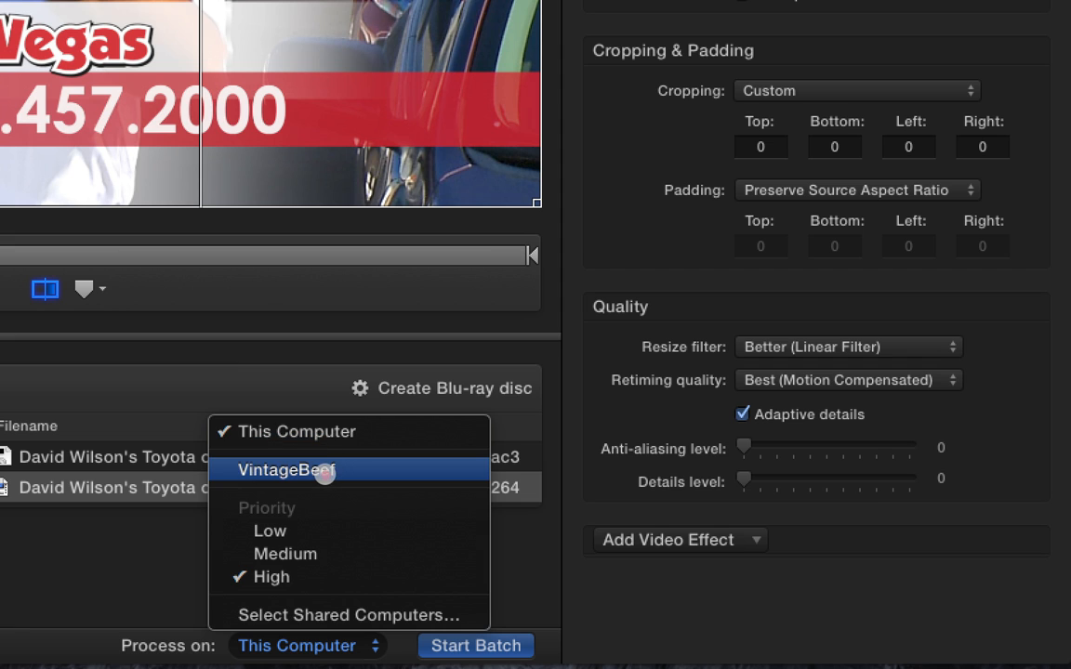
click(324, 472)
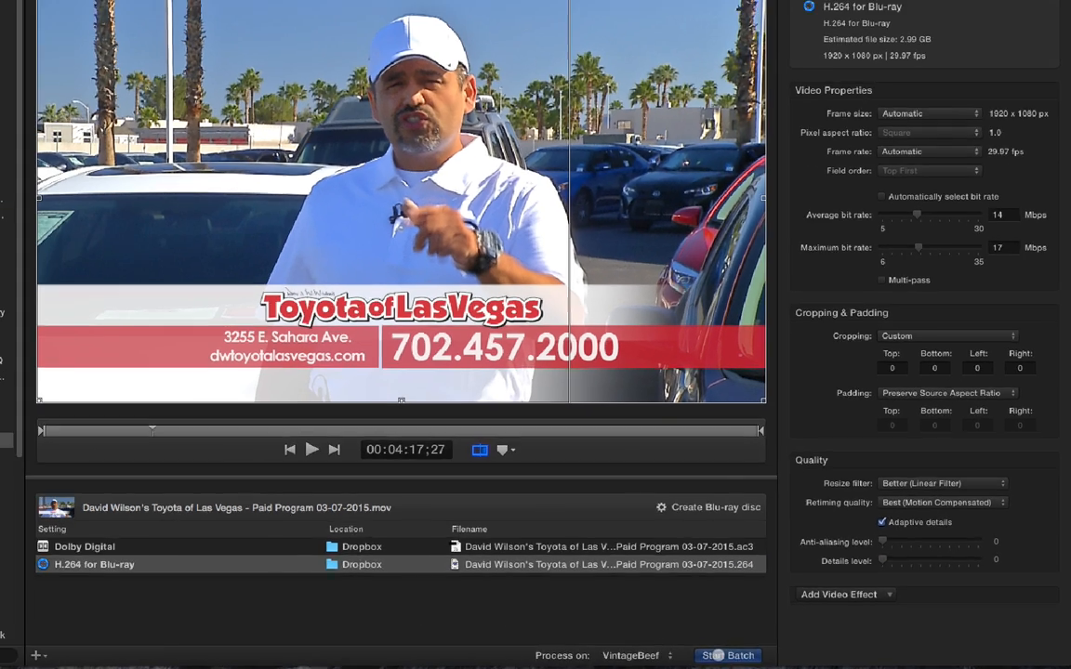
click(458, 645)
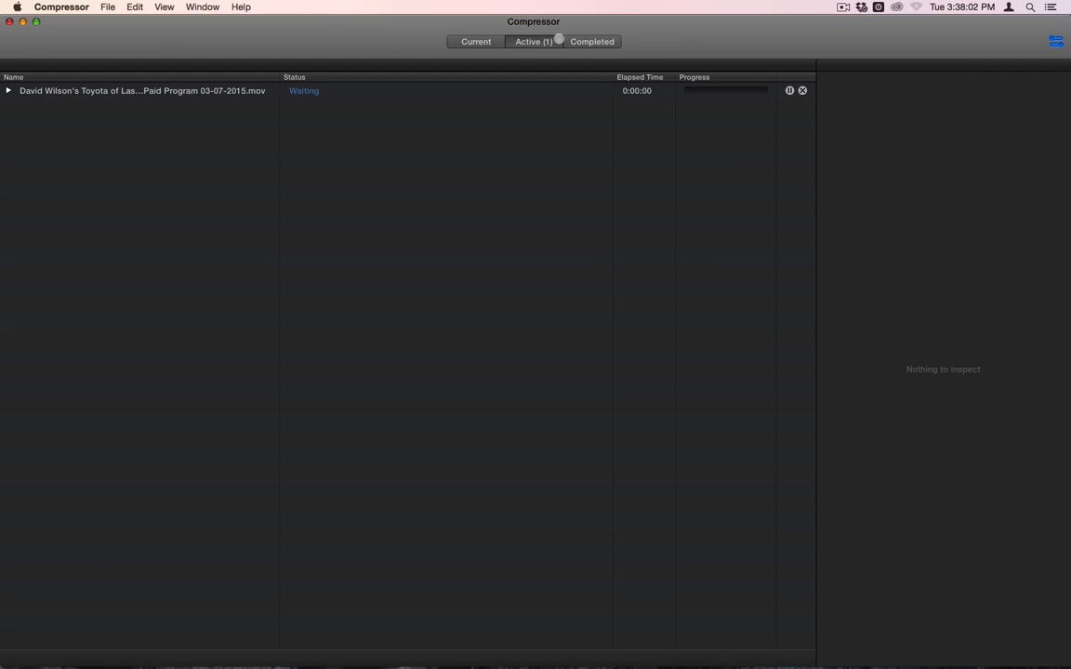
Expand the active Toyota batch down to its .ac3 and .264 outputs and examine their processing status.
click(8, 91)
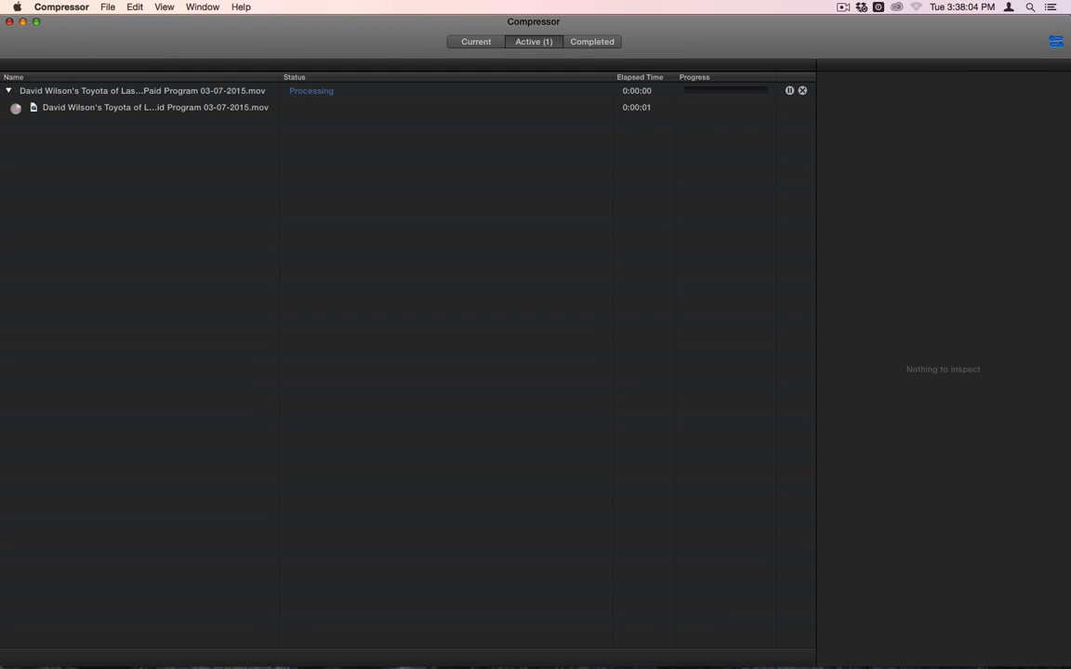
click(18, 107)
click(29, 140)
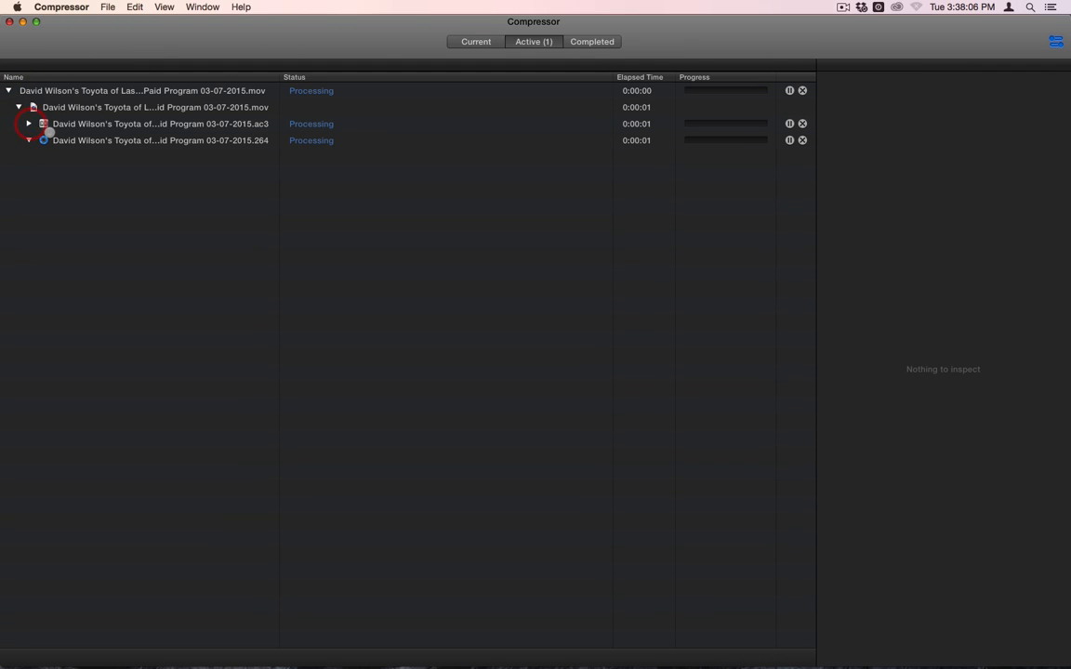
click(29, 125)
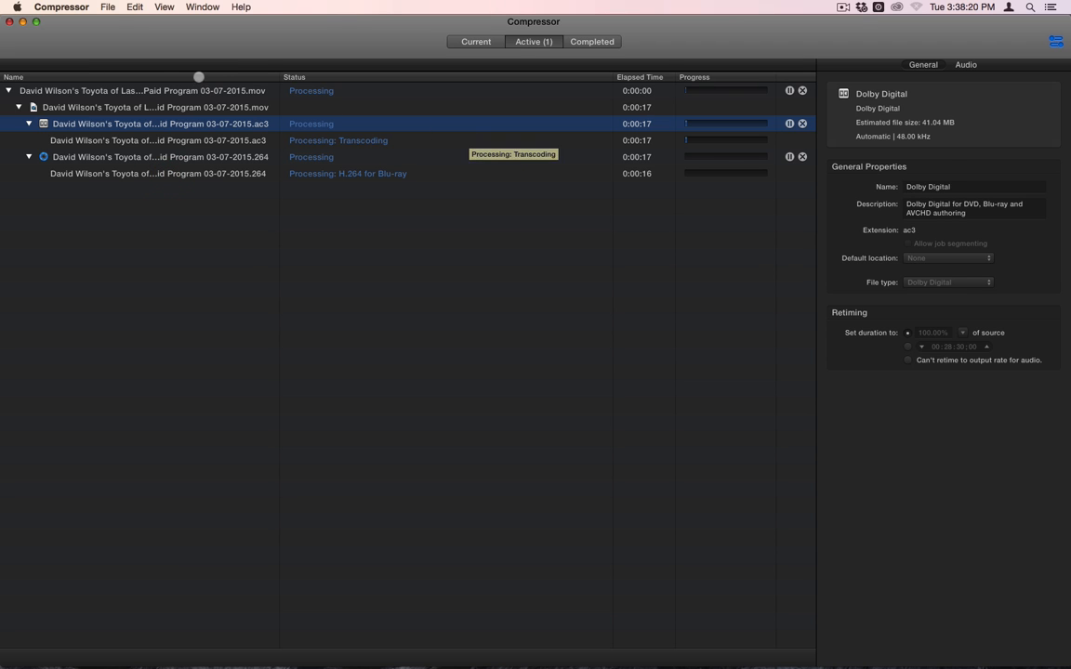
Cancel the active Toyota of Las Vegas batch.
click(124, 90)
key(BackSpace)
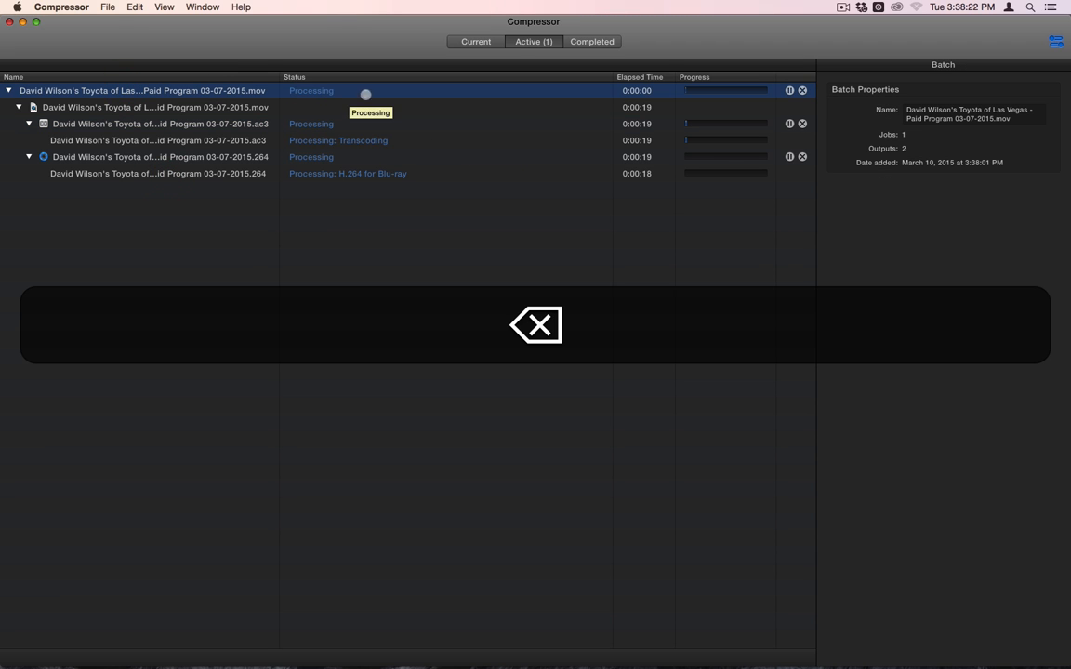
click(802, 90)
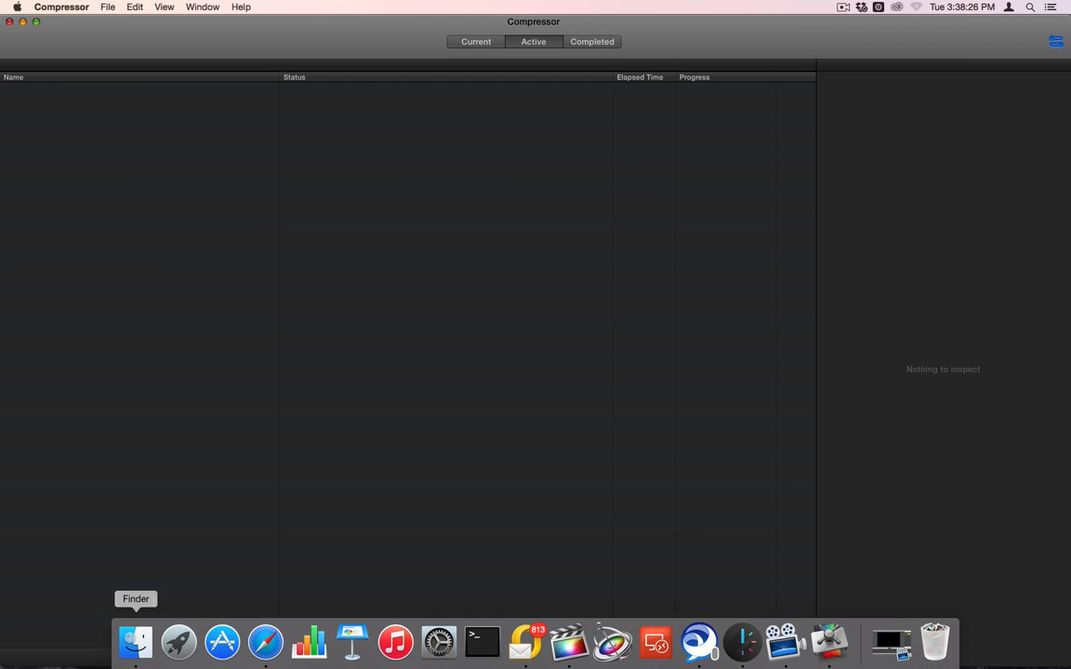
Add Monster Jam_mixdown.mov from Spot Transfers to the current batch with the built-in Create Blu-ray setting and default Dropbox location.
click(137, 642)
click(471, 42)
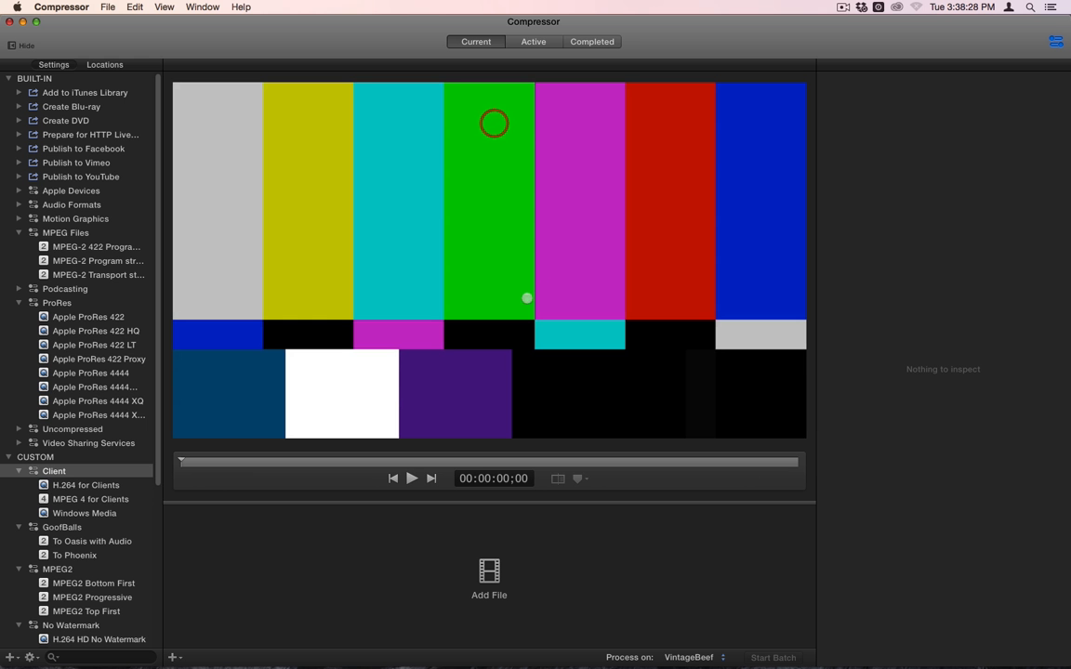
click(486, 566)
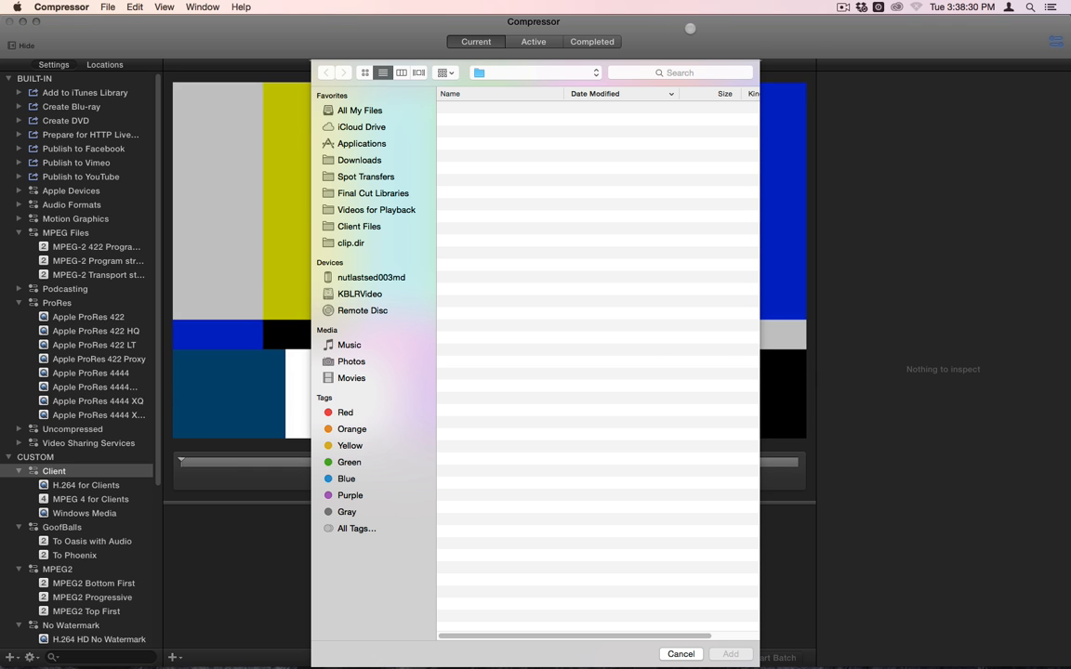
click(595, 109)
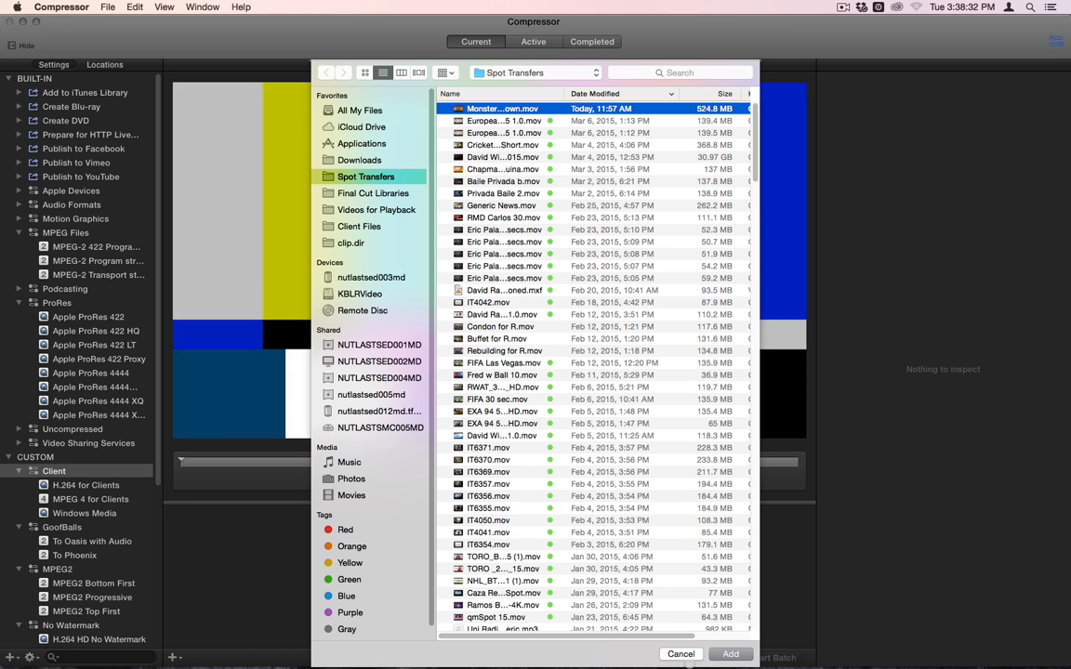
click(731, 653)
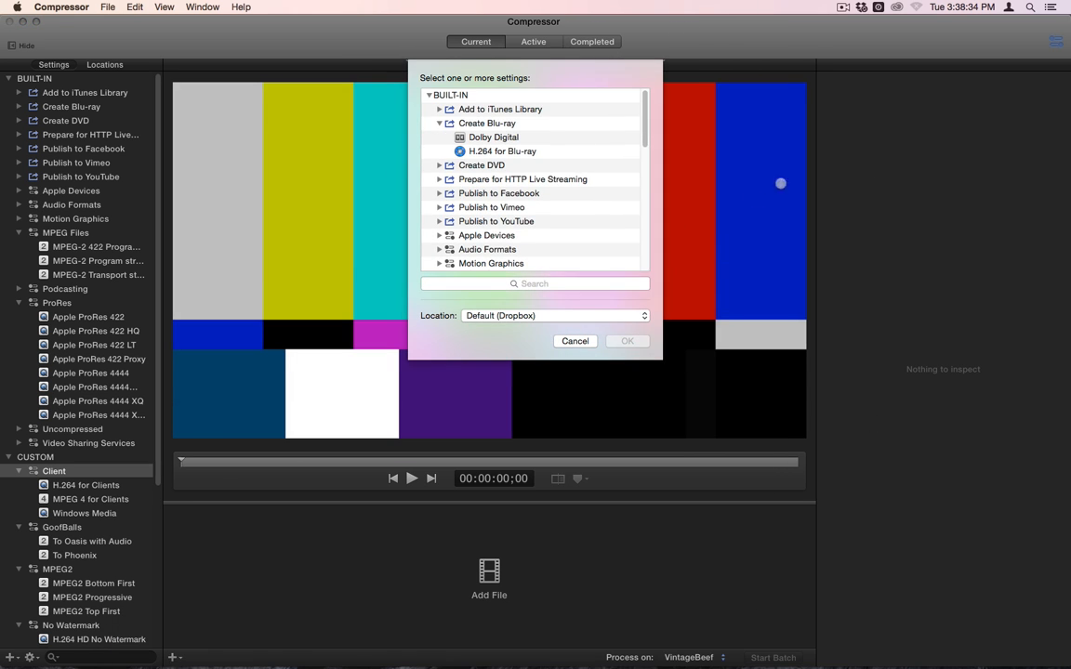
click(475, 122)
click(620, 341)
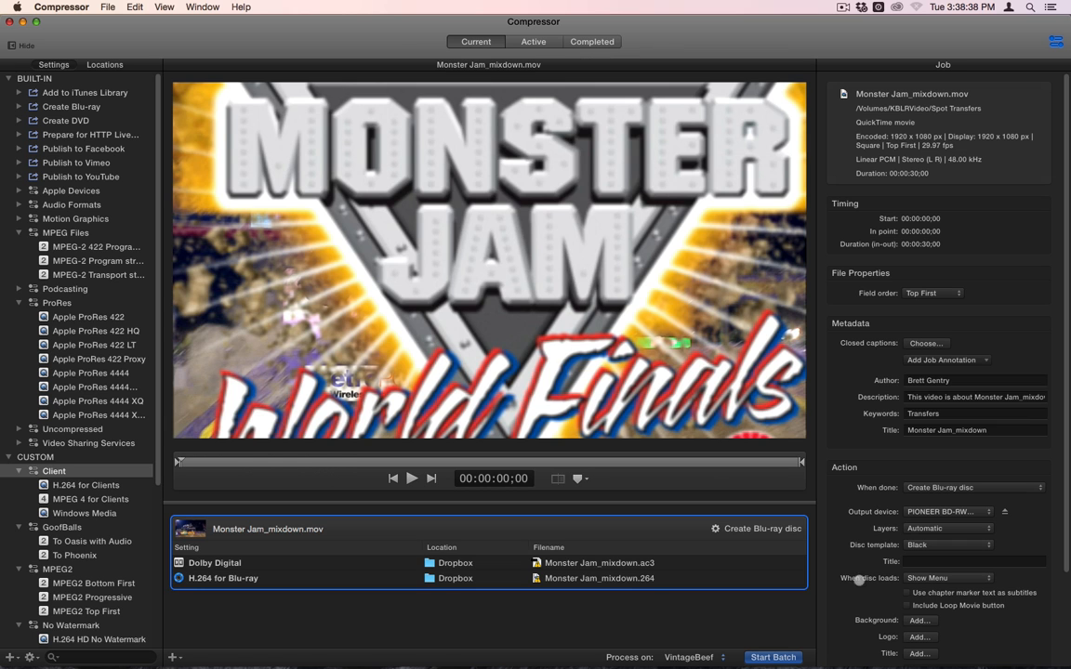
Configure the Blu-ray disc with a Loop Movie button, Play Movie when the disc loads, and the title Monster Jam.
scroll(892, 465, down, 5)
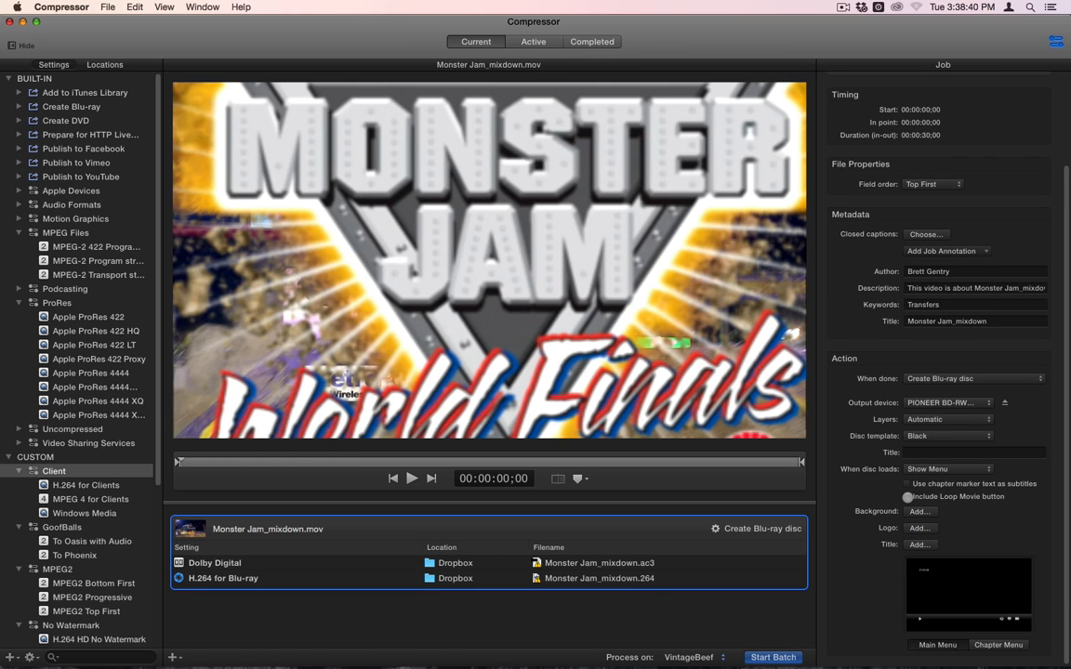
click(908, 497)
click(923, 470)
click(926, 480)
click(958, 451)
text(Monster Jam)
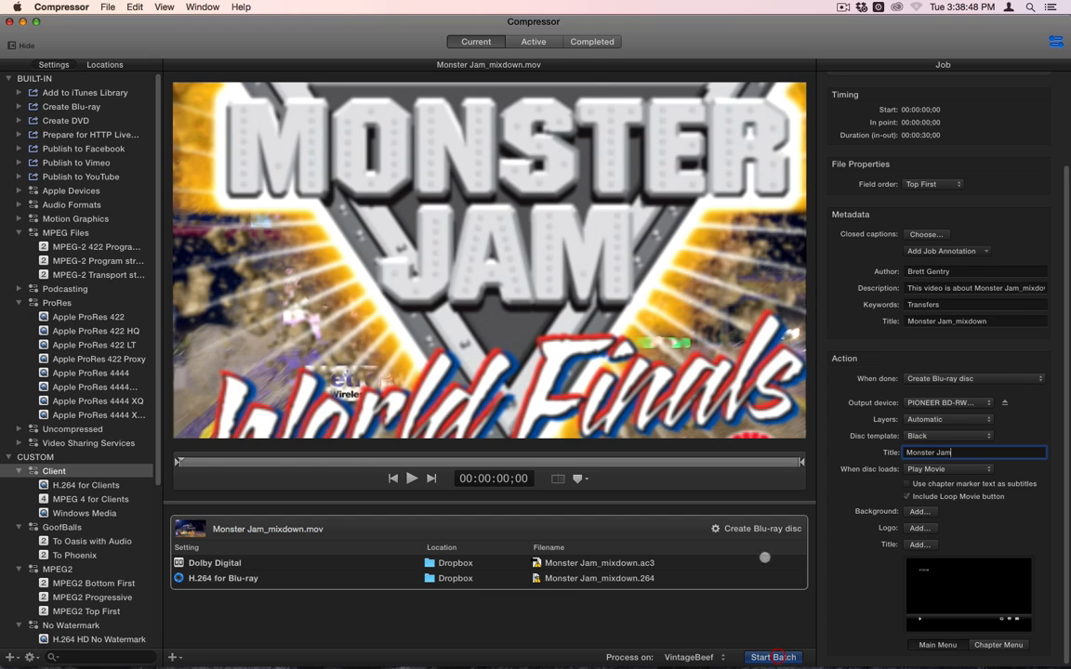
Run the Monster Jam batch with its job outputs expanded, and cancel the disc burn when blank media is requested.
click(777, 657)
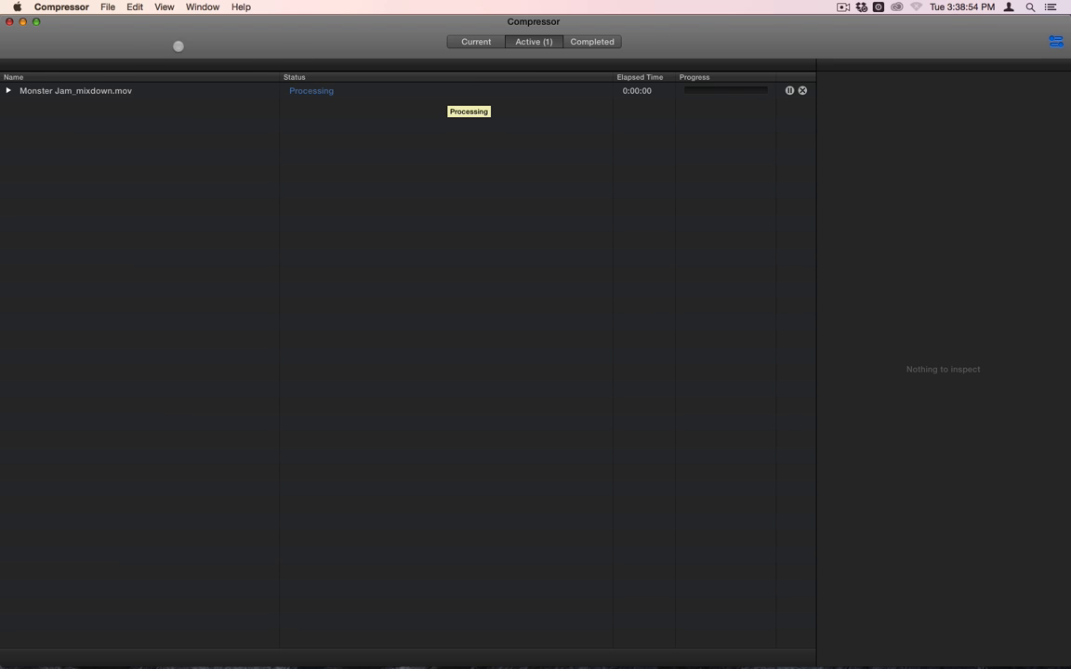
click(10, 91)
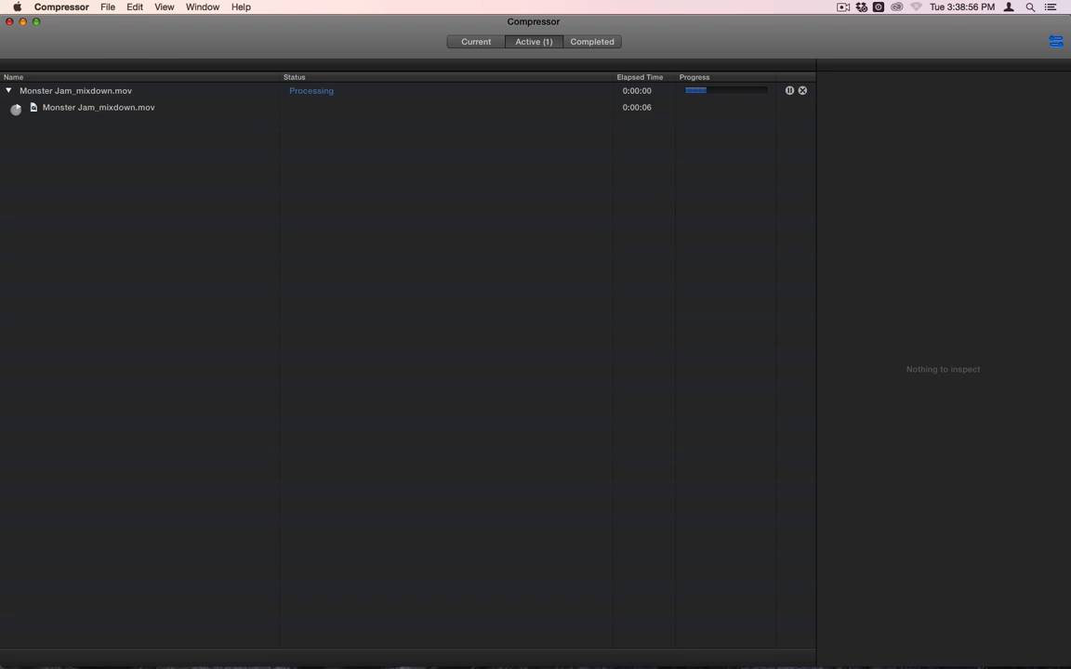
click(17, 107)
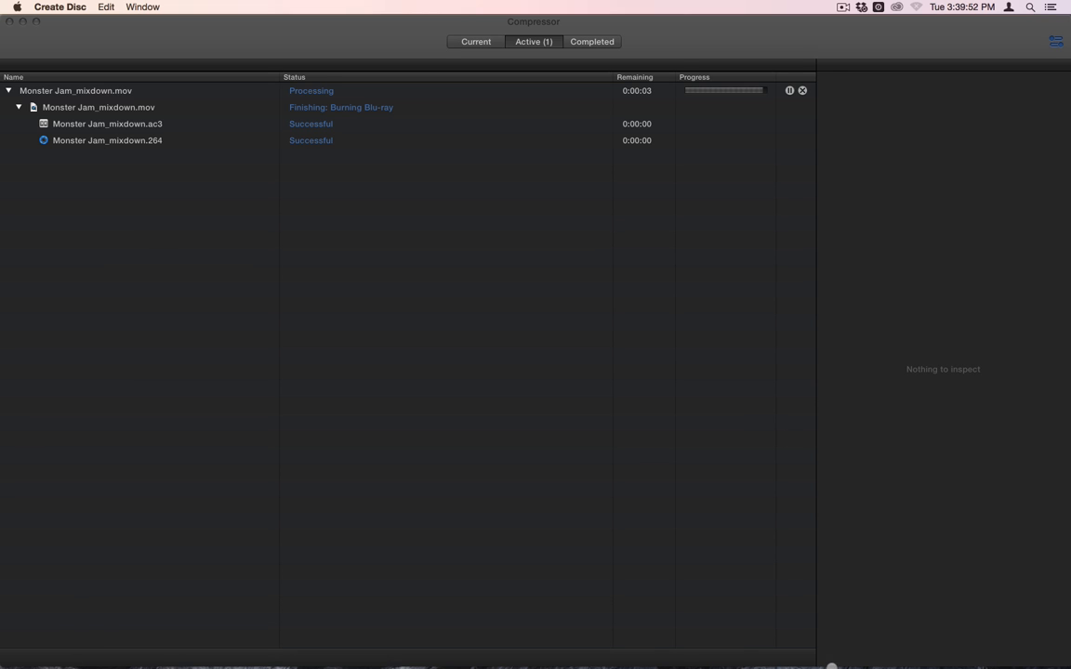
mouse_move(841, 663)
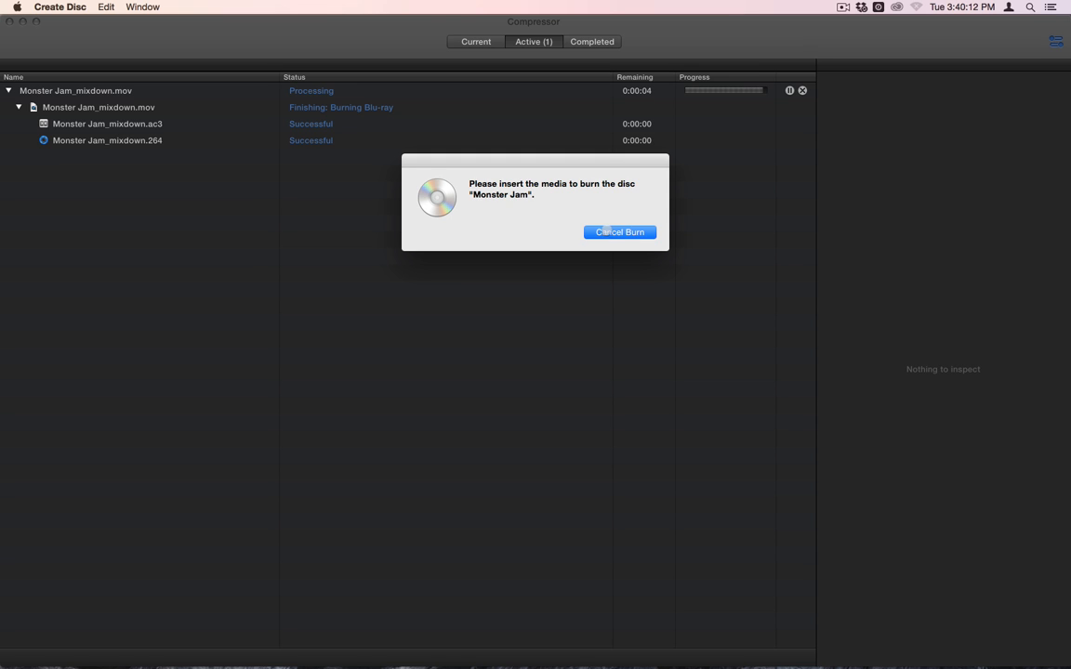
click(603, 230)
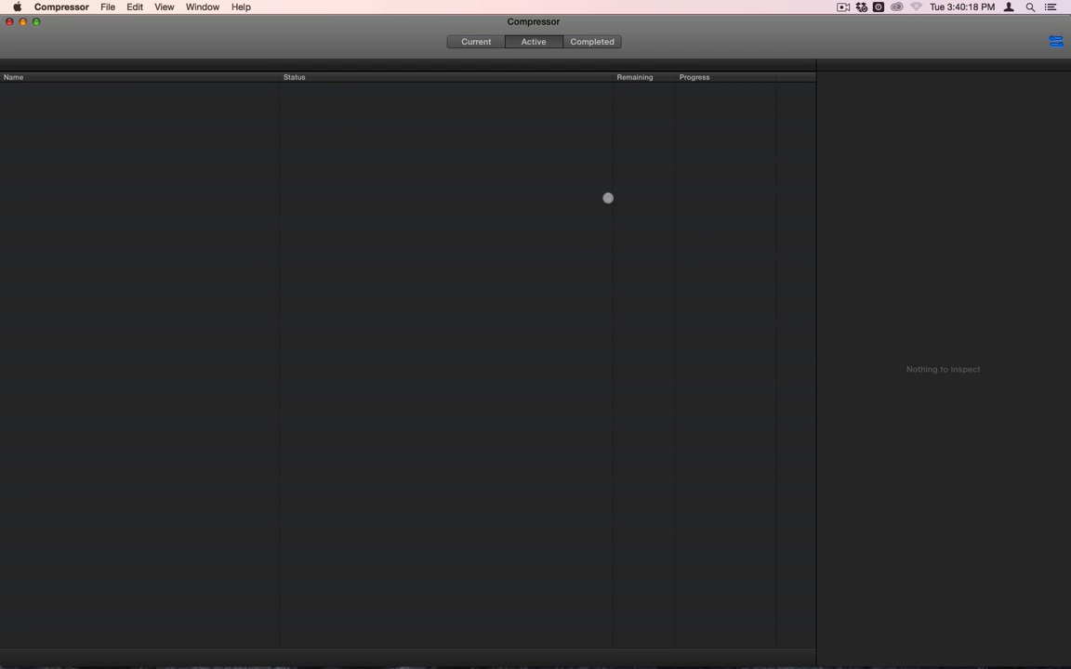
Examine the Monster Jam_mixdown.mov job and its outputs in the completed batch history, and return to the current batch.
click(591, 41)
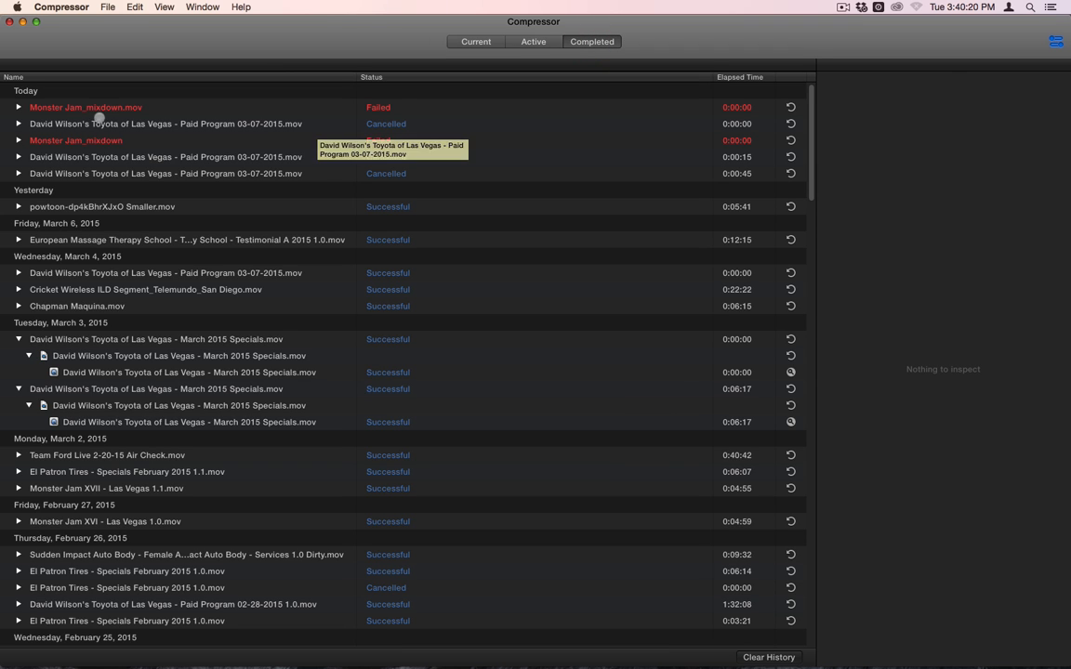
click(98, 108)
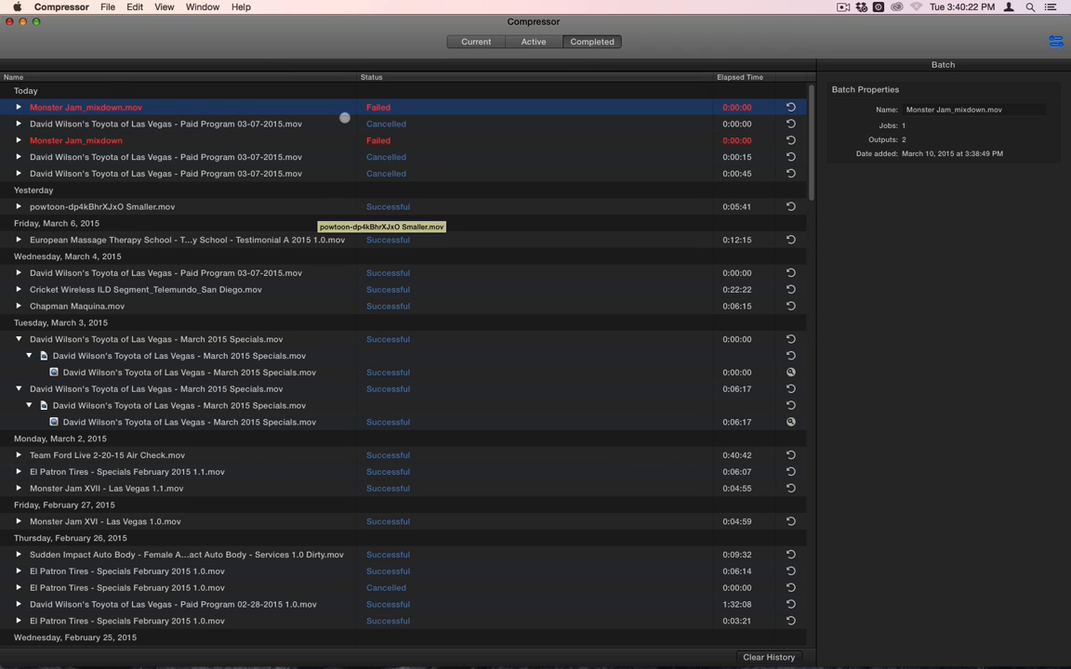
click(19, 108)
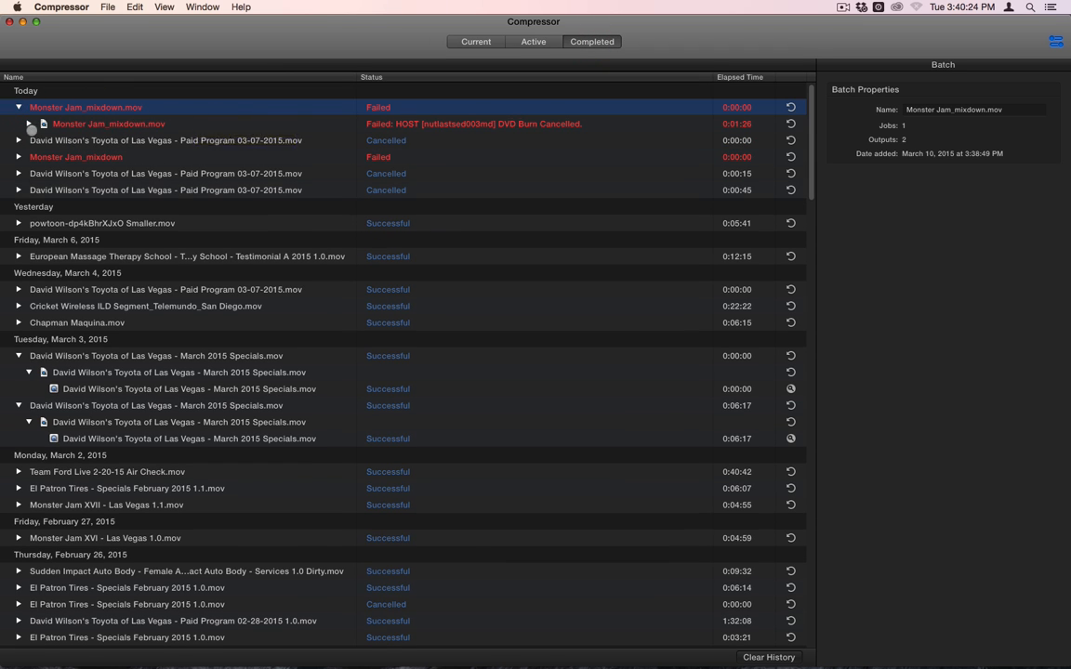
click(28, 123)
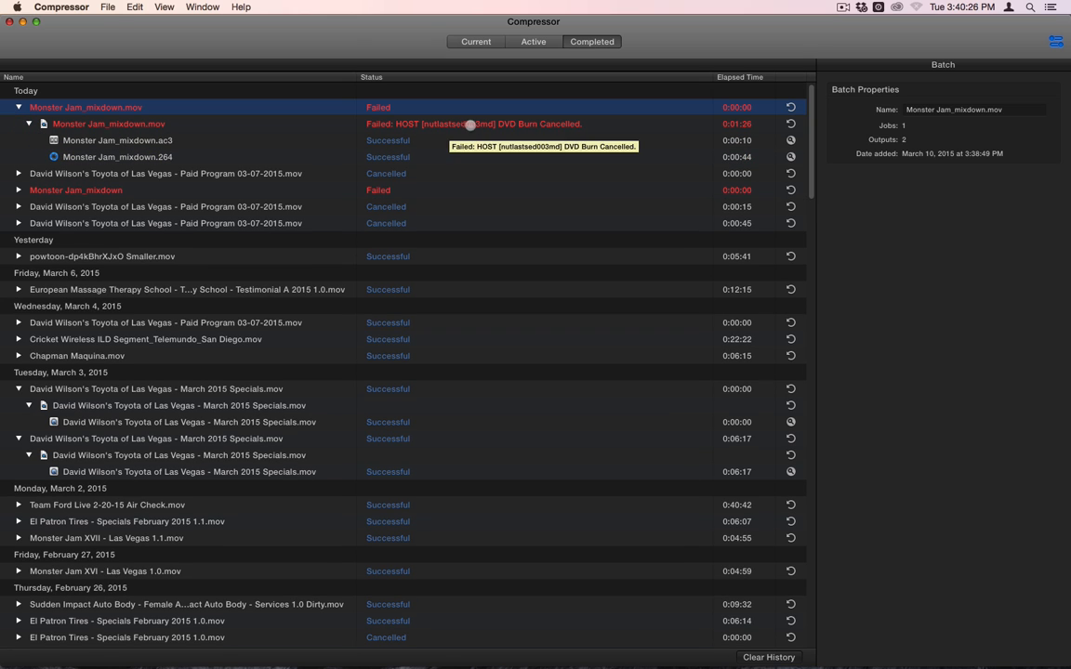
click(572, 123)
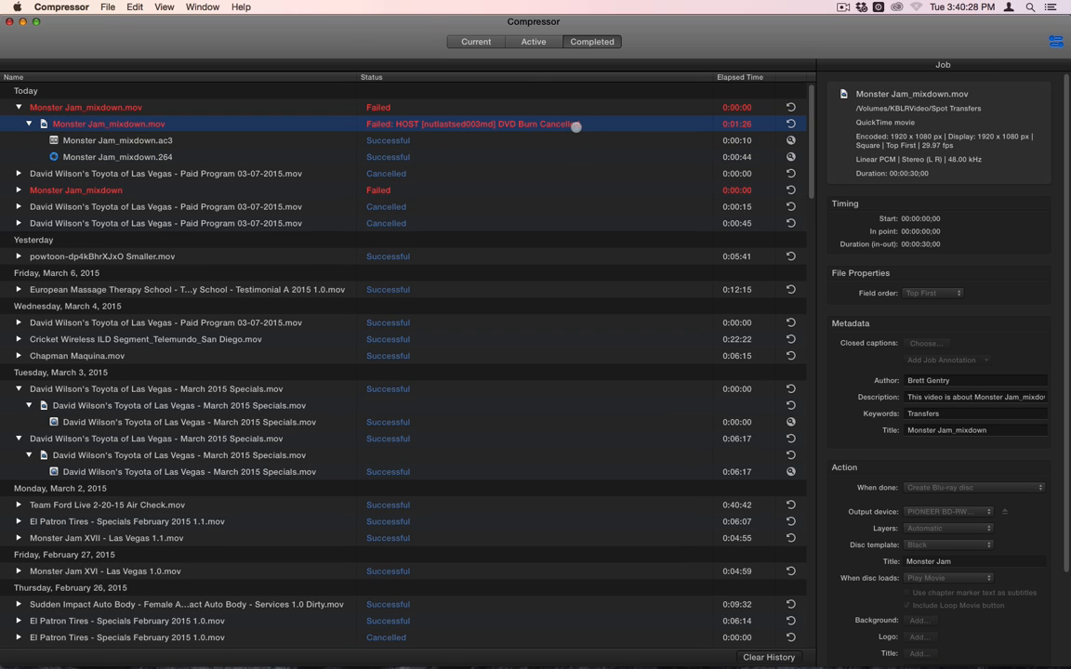
click(472, 41)
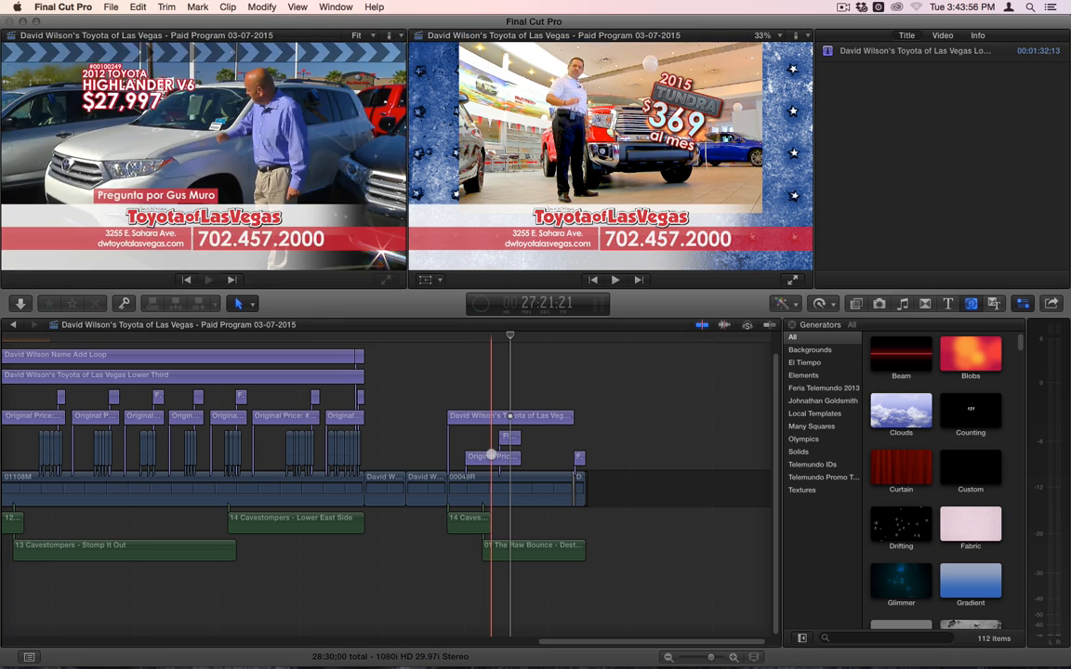
Switch to Final Cut Pro and move the Paid Program 03-07-2015 timeline playhead back to about 00:26:31:02.
drag(518, 330, 422, 340)
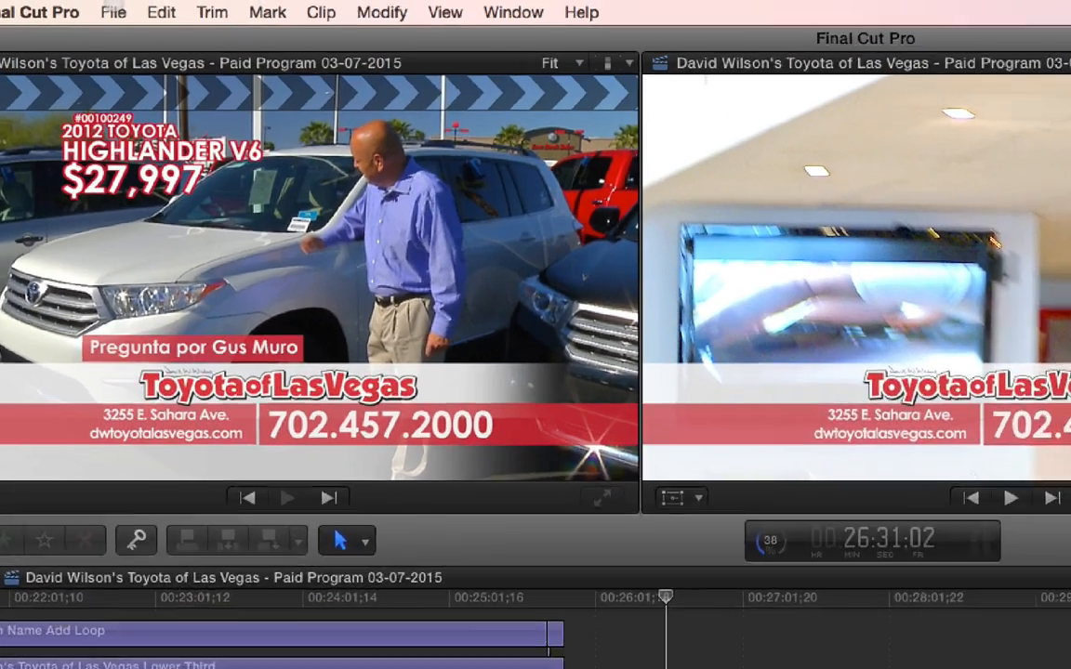
Send the Paid Program 03-07-2015 project from Final Cut Pro to Compressor.
click(110, 7)
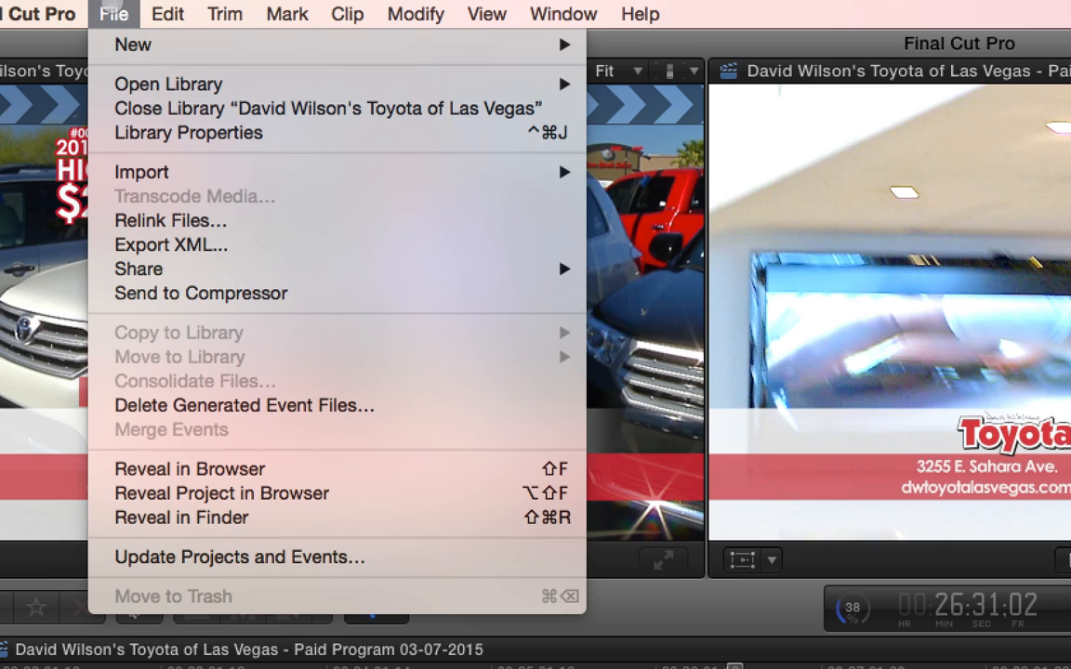
mouse_move(184, 272)
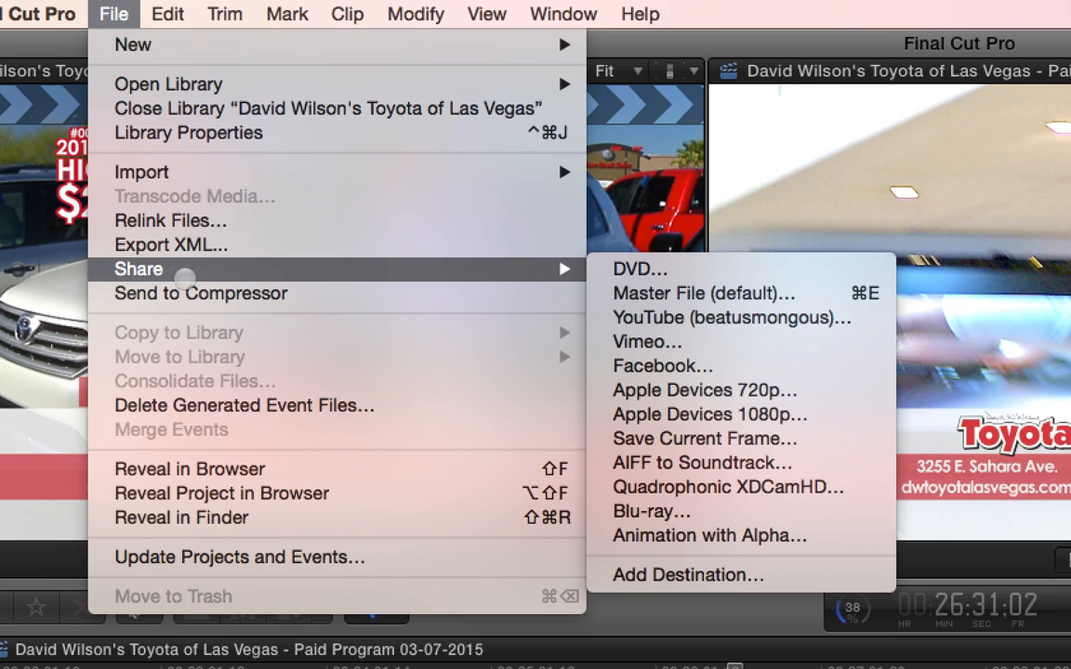
click(183, 293)
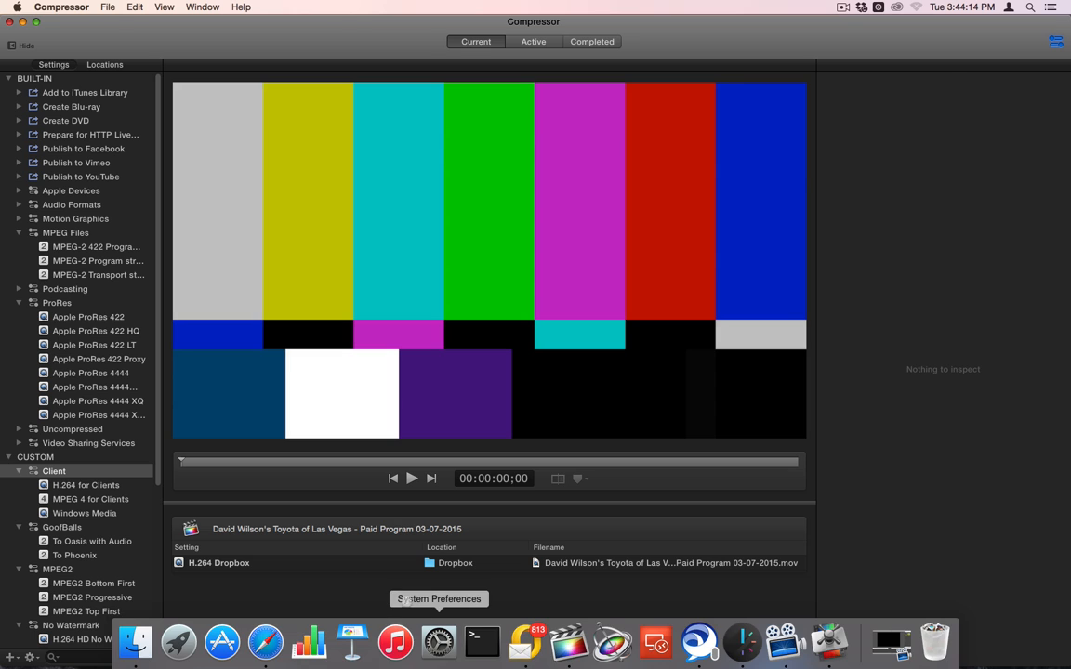
Enlarge the batch area and replace the job's H.264 Dropbox output with the built-in Create Blu-ray setting.
click(374, 567)
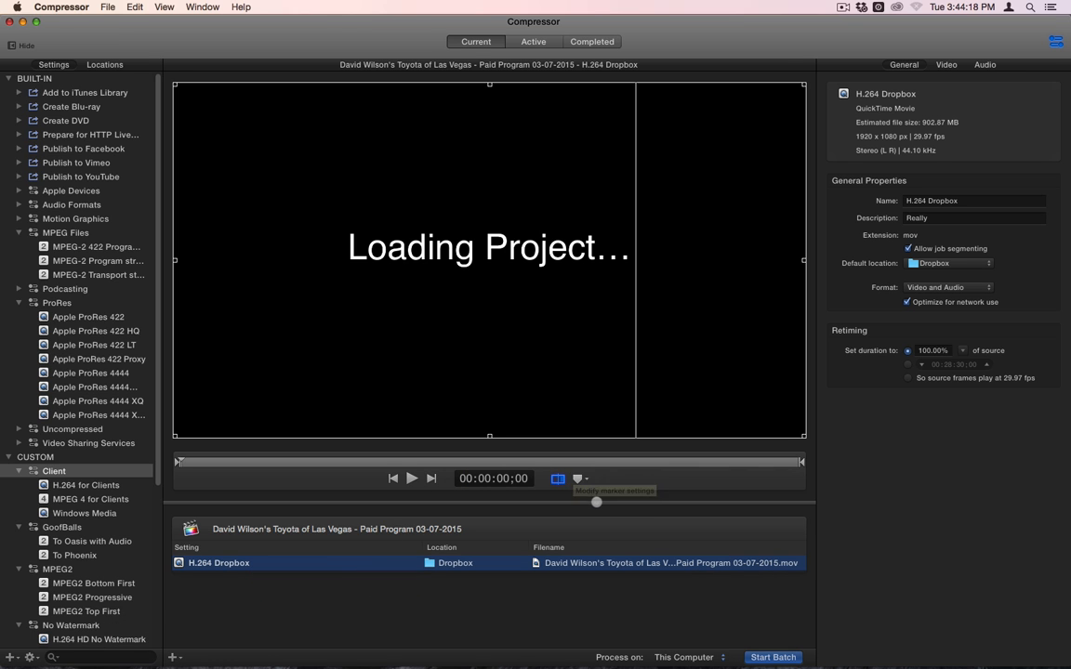
drag(596, 503, 589, 376)
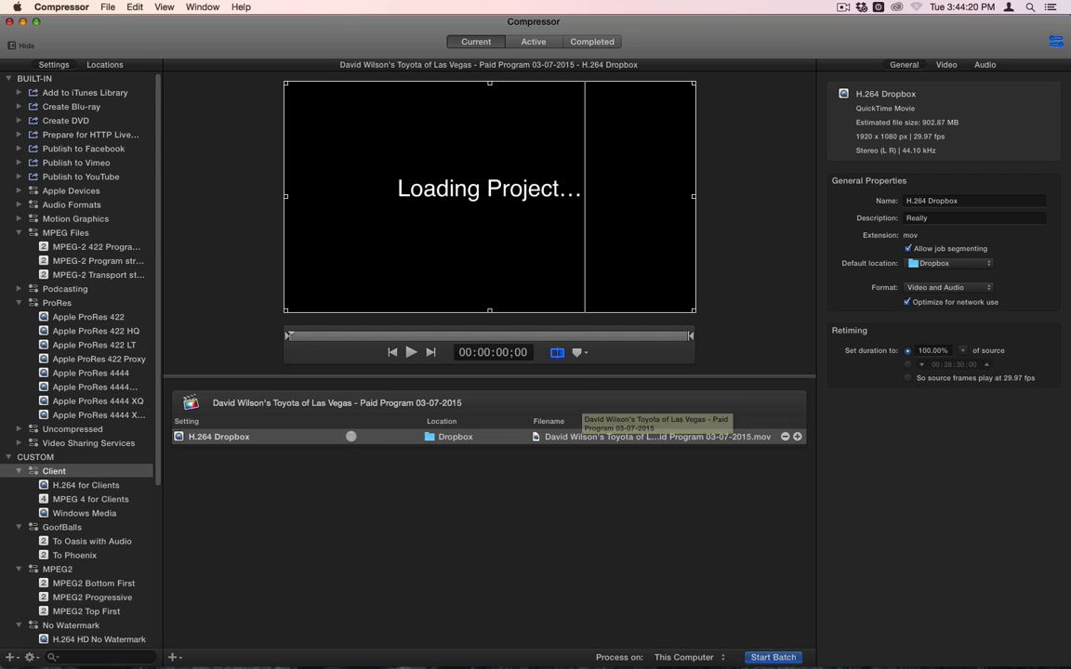
click(347, 437)
key(BackSpace)
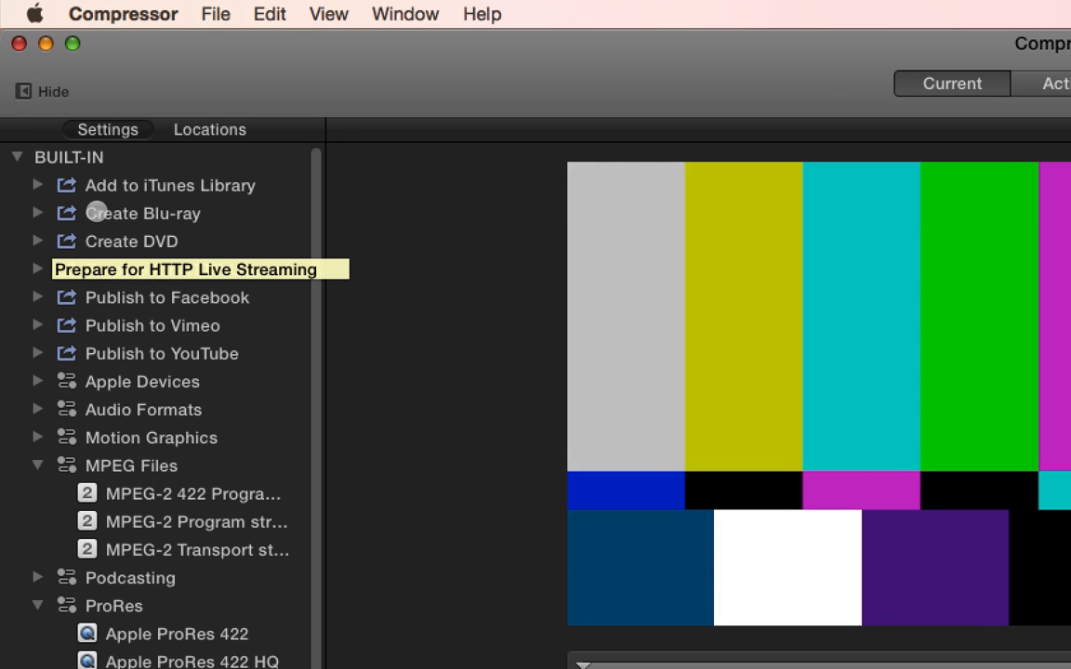
drag(96, 213, 828, 668)
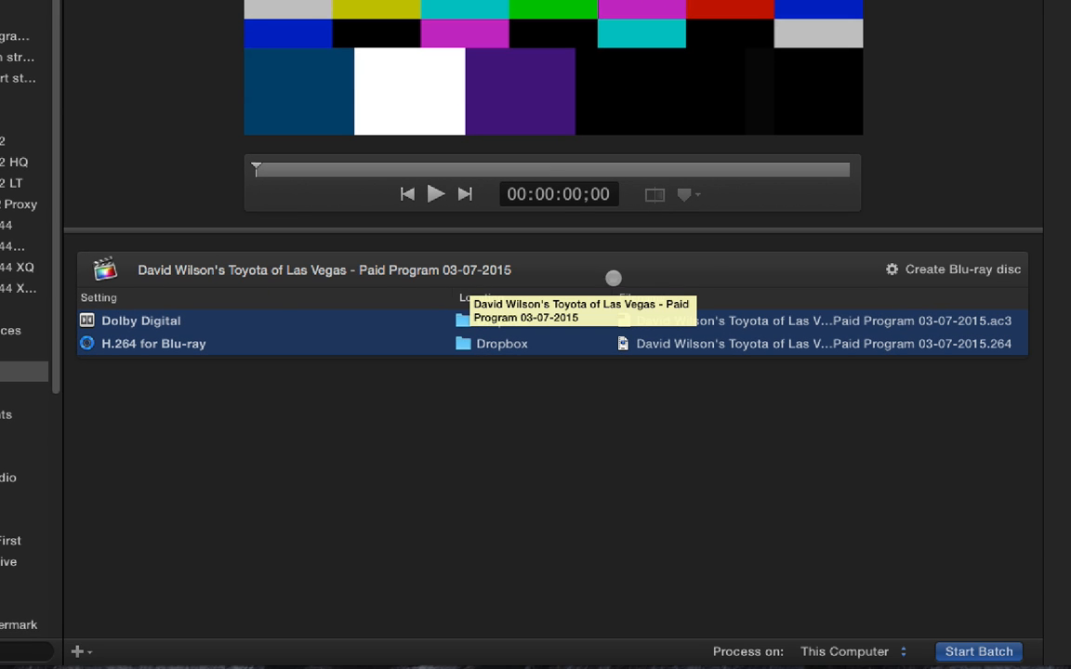
Configure the Blu-ray disc with the title David Wilson's Toyota of Las Vegas, Play Movie when the disc loads, and a Loop Movie button.
click(752, 278)
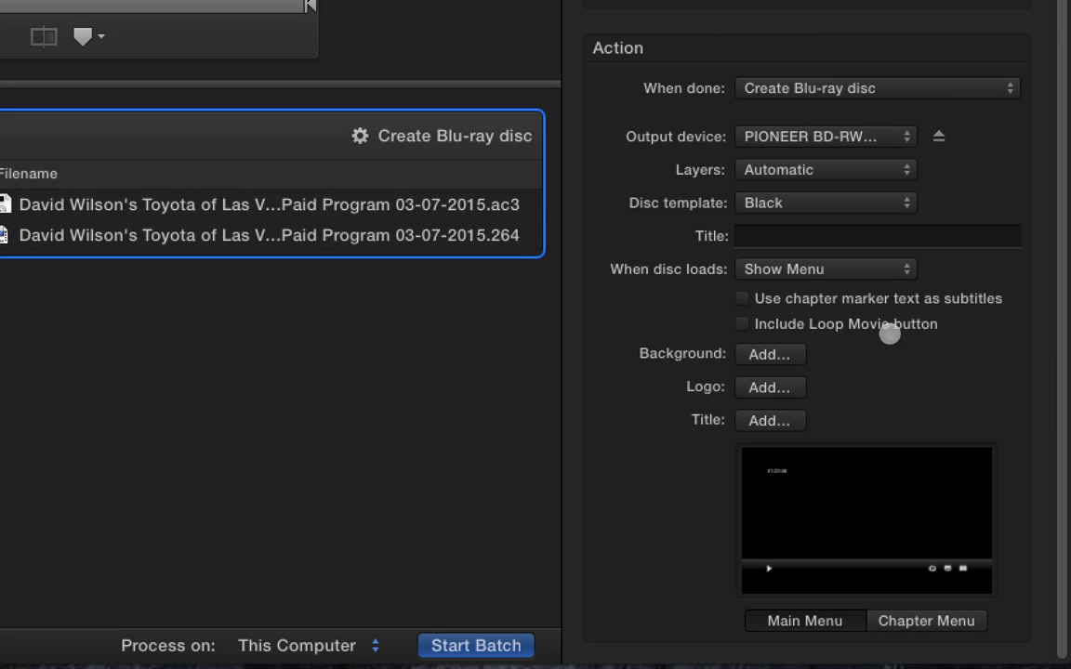
click(811, 235)
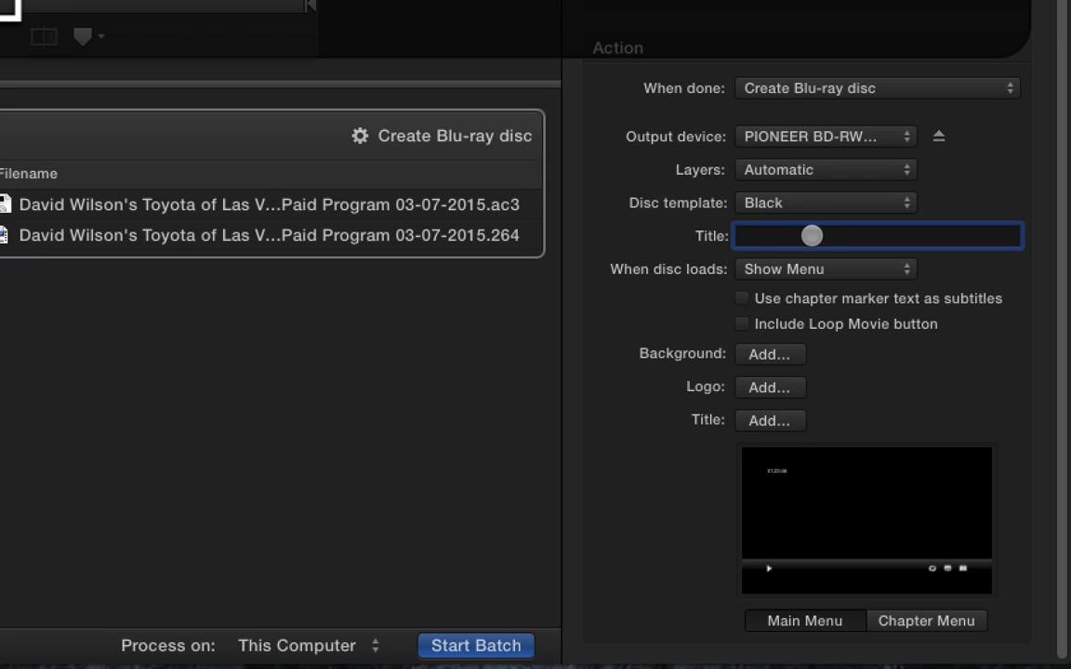
text(David Wilso)
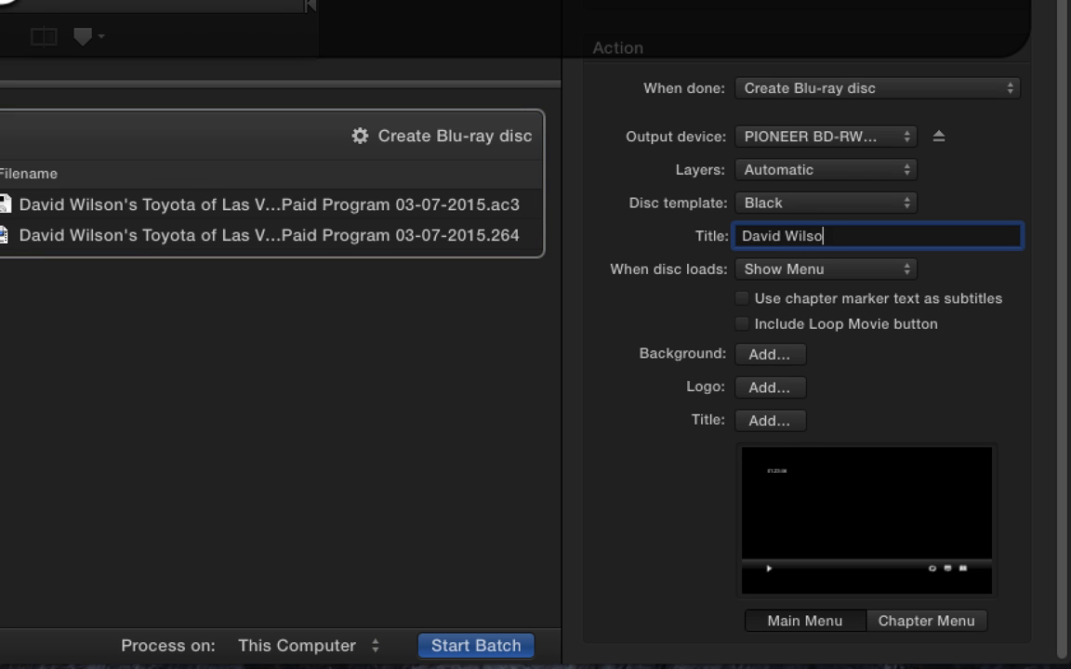
text(n's Toyota of )
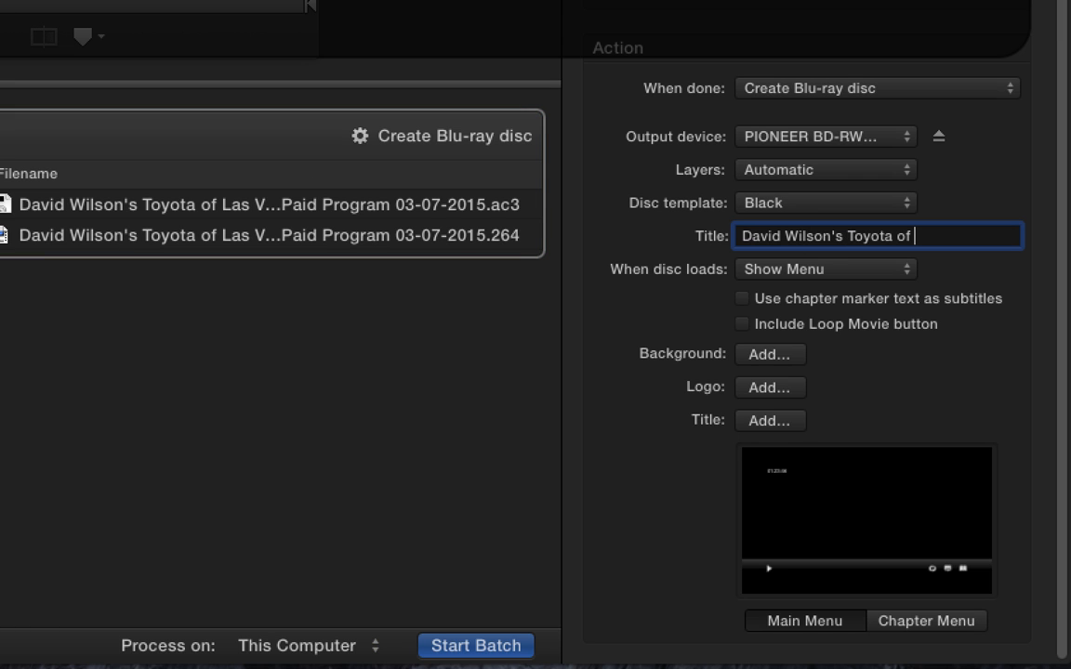
text(Las Vegas)
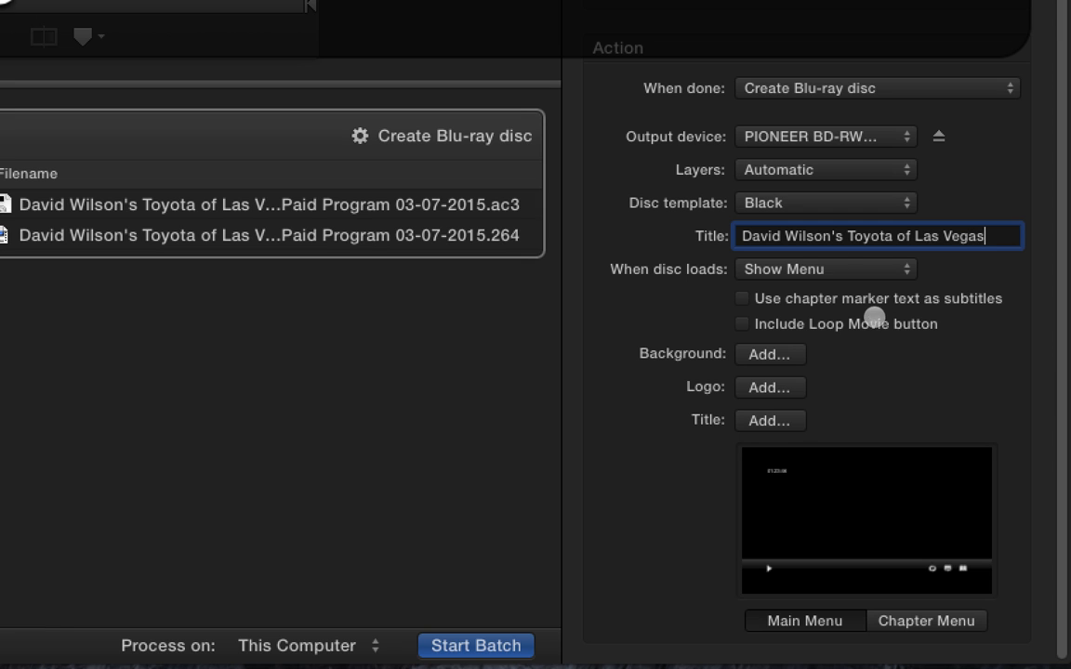
click(774, 268)
click(777, 289)
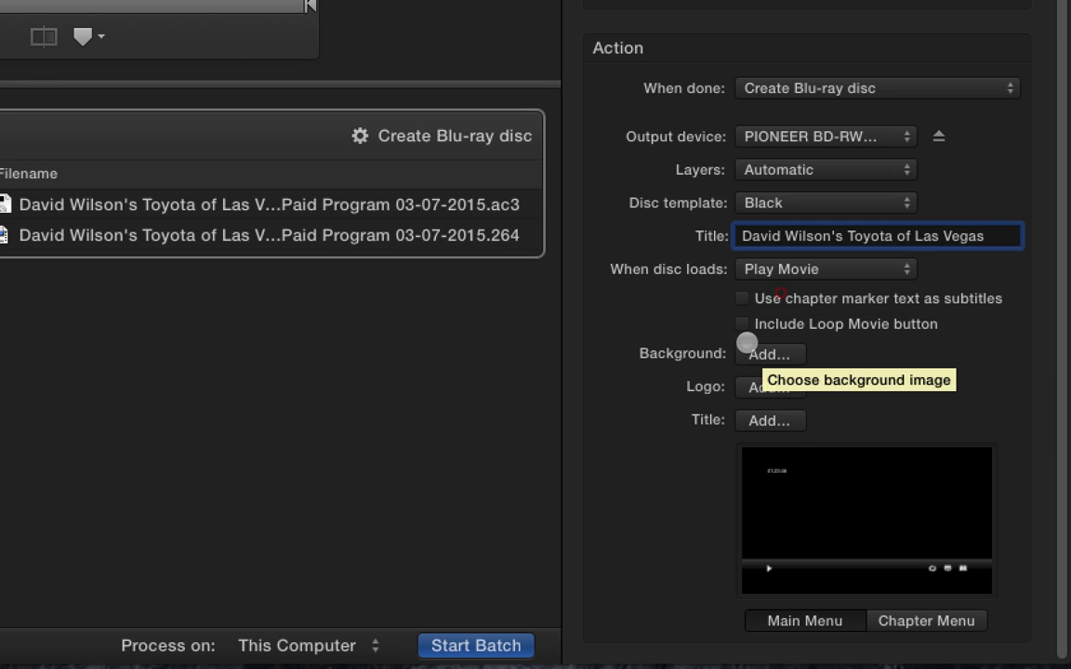
click(743, 323)
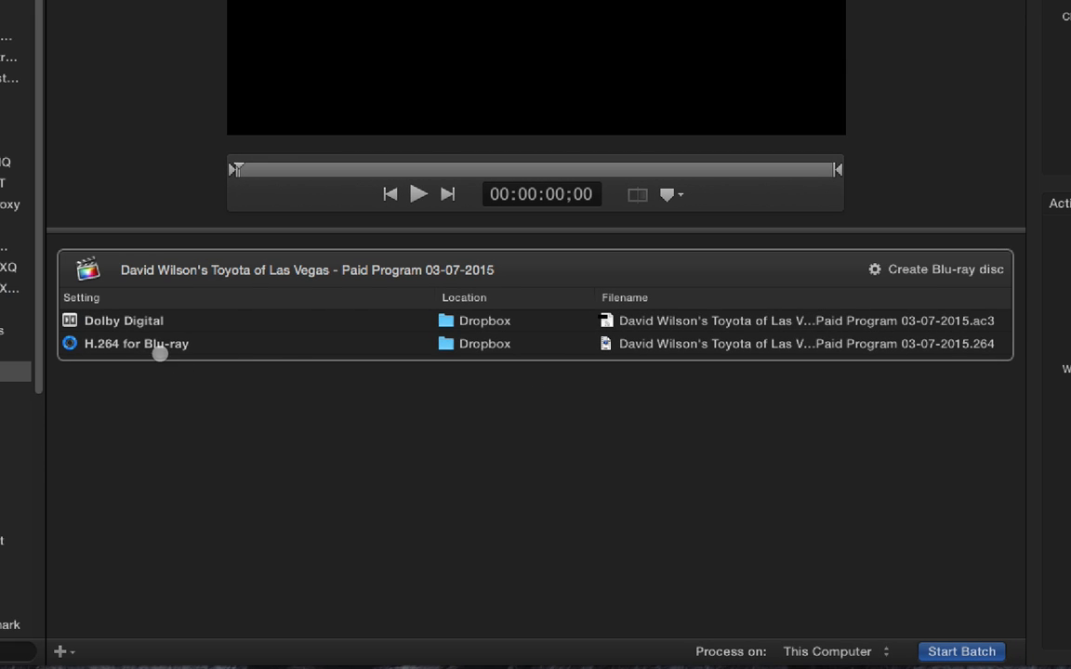
Turn off automatic bit rate for the H.264 for Blu-ray output and set the average to 14 Mbps and the maximum to 17 Mbps.
click(154, 347)
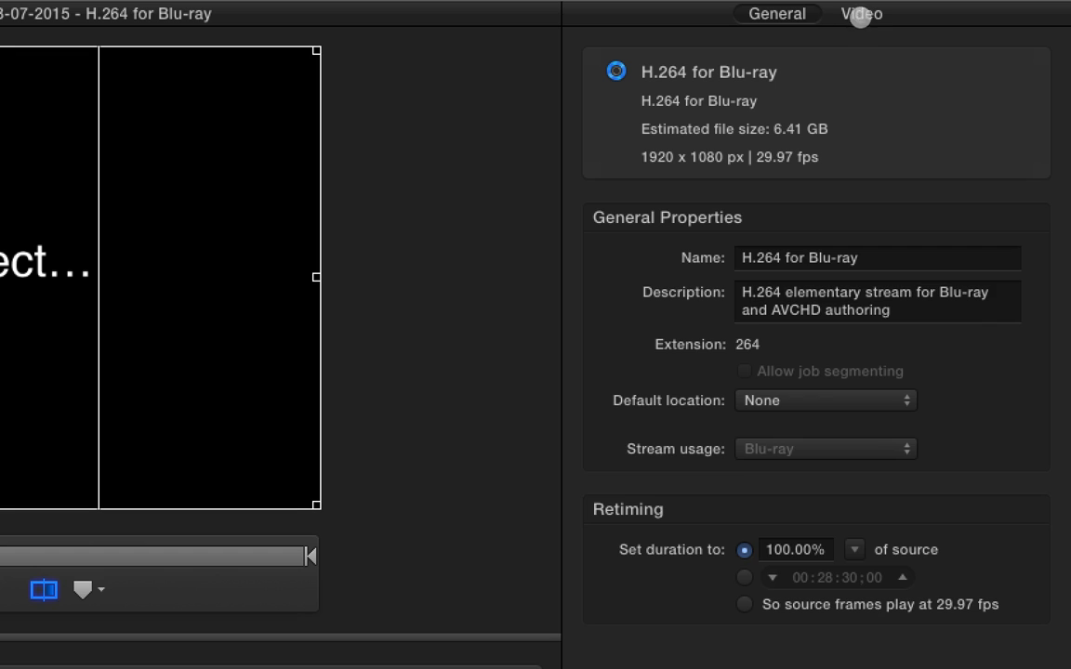
click(868, 12)
click(742, 401)
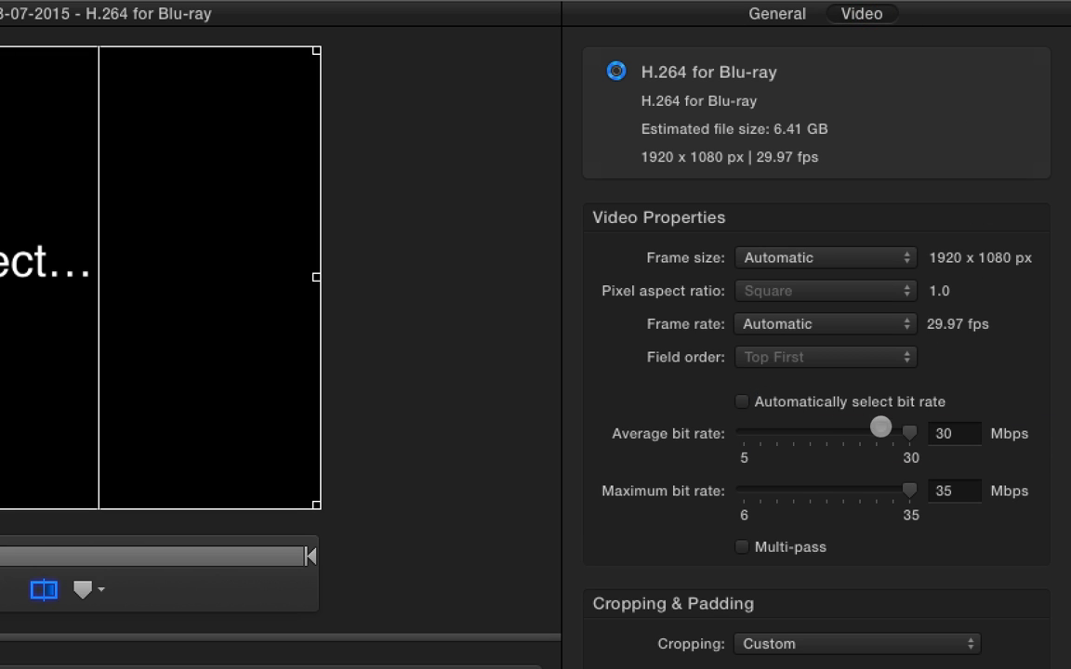
double_click(957, 434)
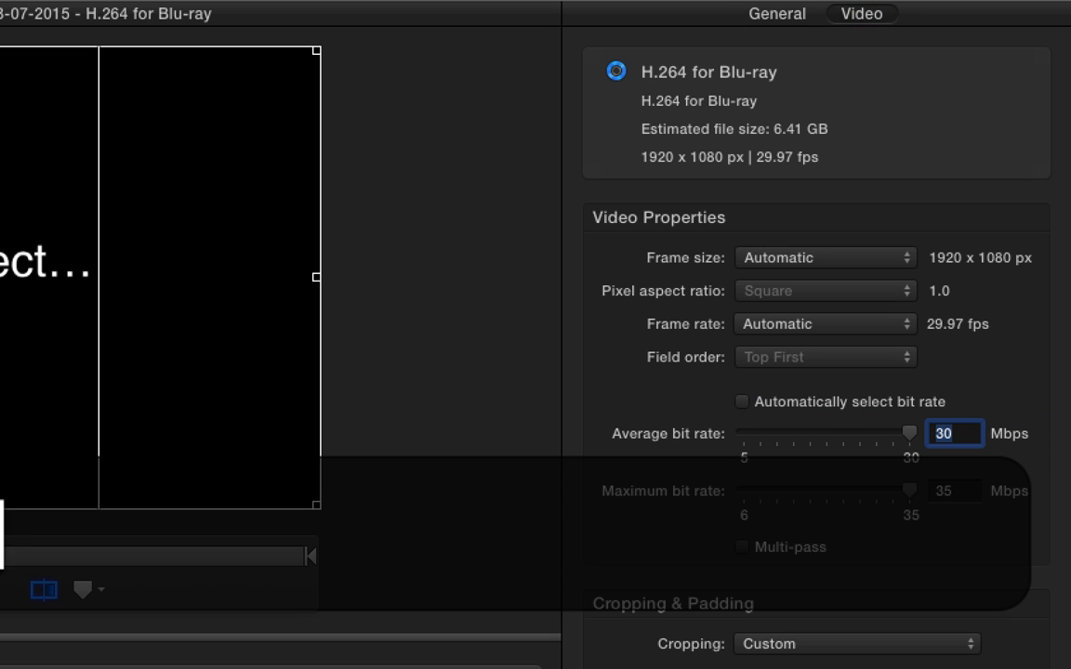
text(14)
key(Tab)
text(17)
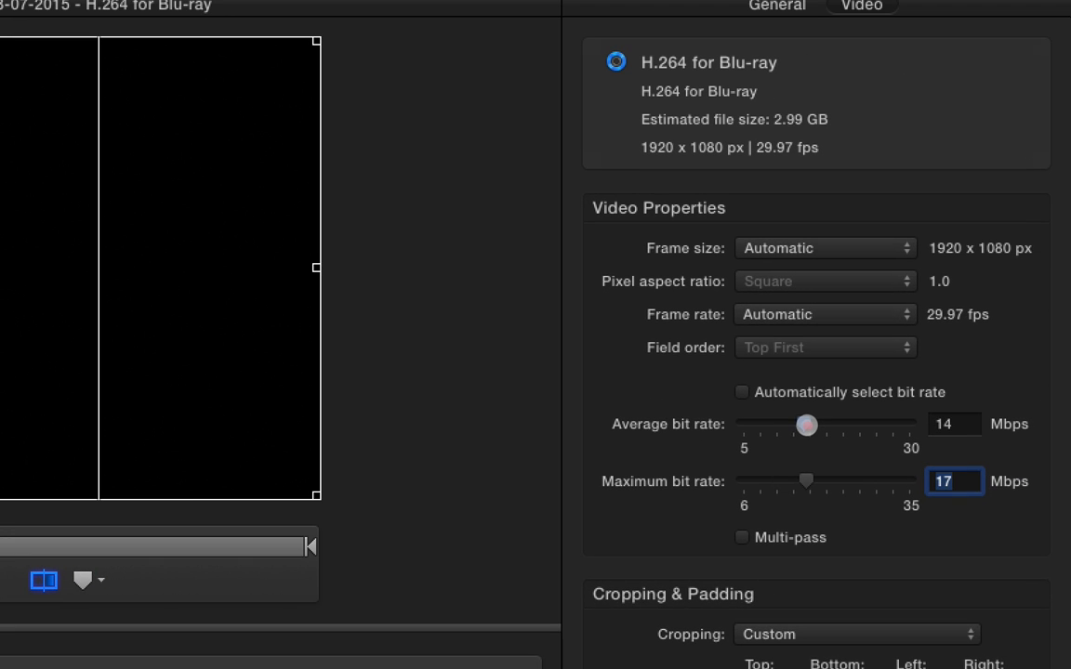
Try raising the average bit rate to 15.53 and 18.58 Mbps while varying the maximum bit rate.
mouse_move(806, 425)
mouse_down()
mouse_move(861, 423)
mouse_move(815, 422)
mouse_up()
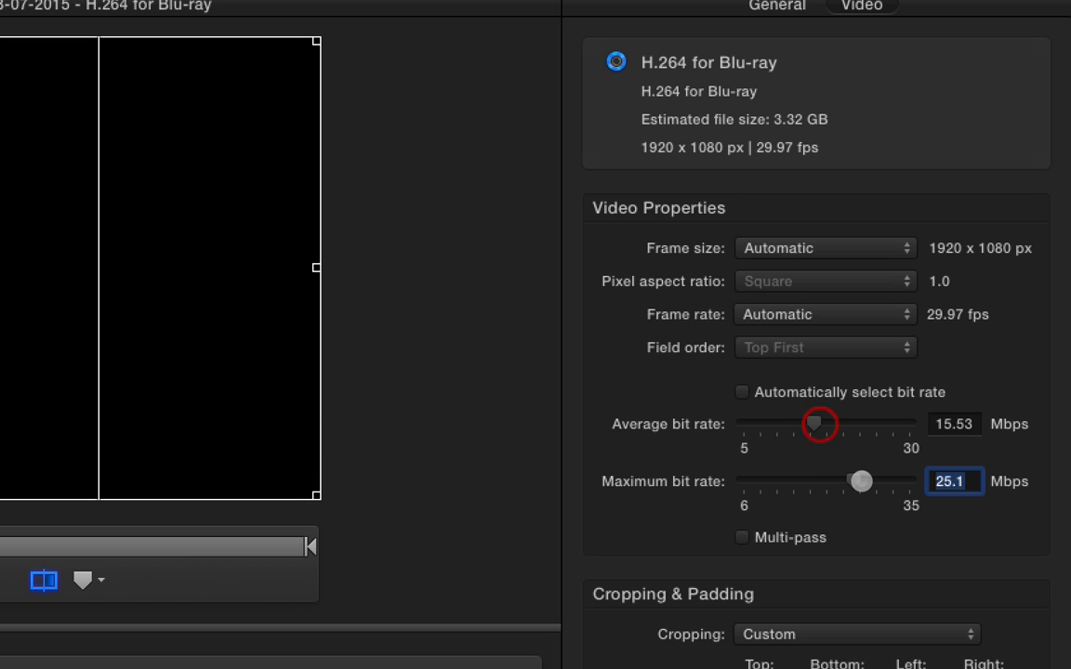
drag(859, 481, 800, 484)
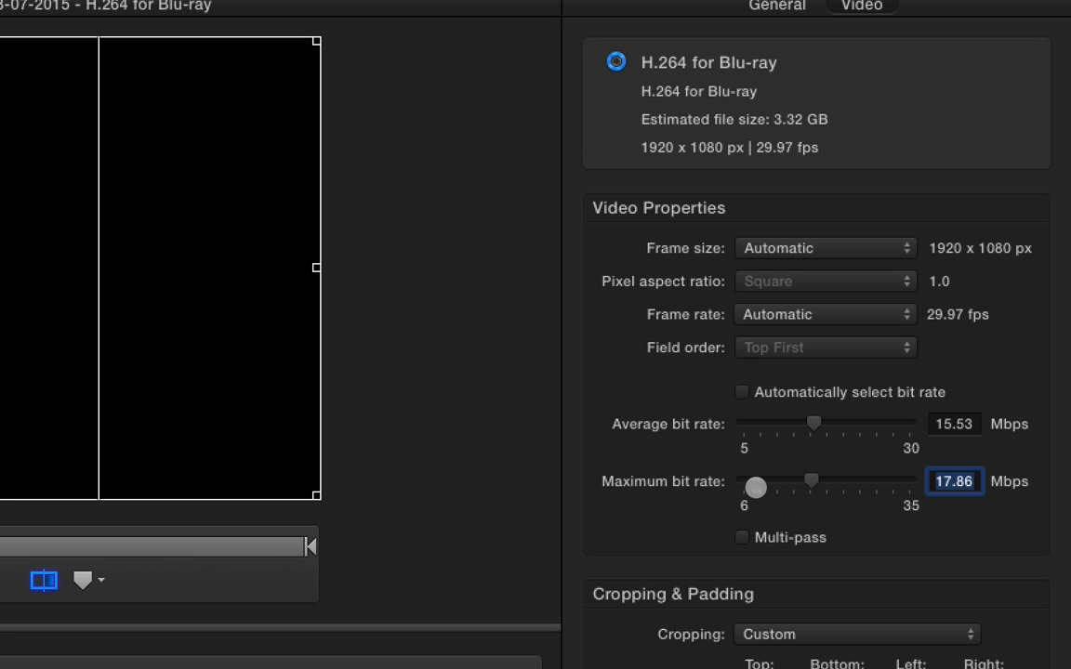
mouse_move(815, 424)
mouse_down()
mouse_move(772, 426)
mouse_move(864, 424)
mouse_move(834, 424)
mouse_up()
Set the H.264 for Blu-ray output's average bit rate to 14 Mbps and maximum bit rate to 18 Mbps.
click(953, 424)
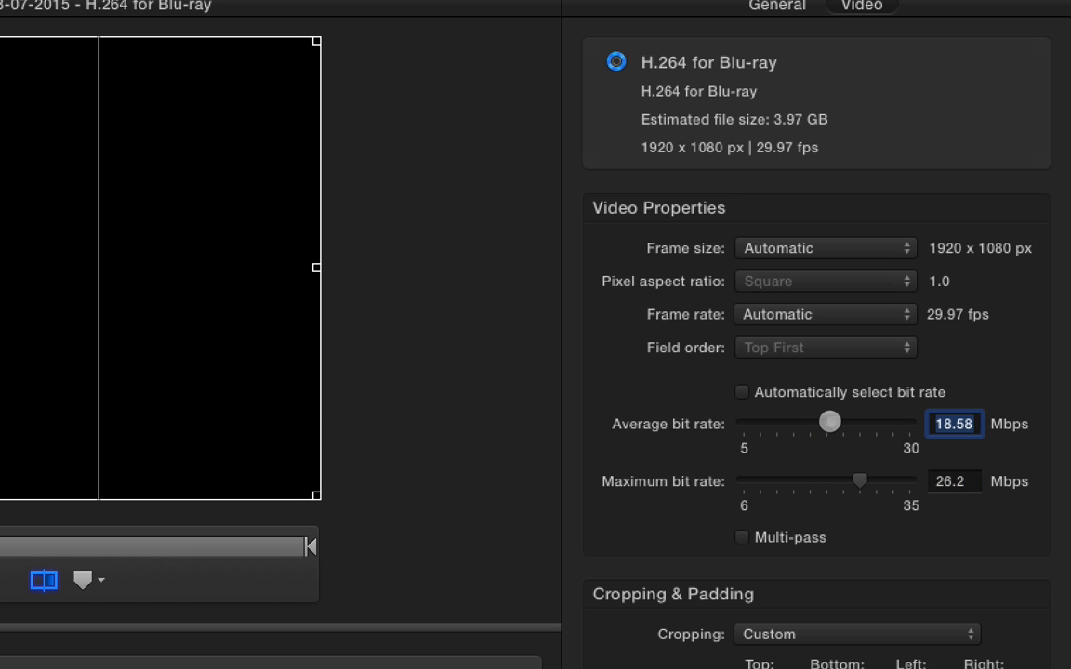
text(14)
key(Tab)
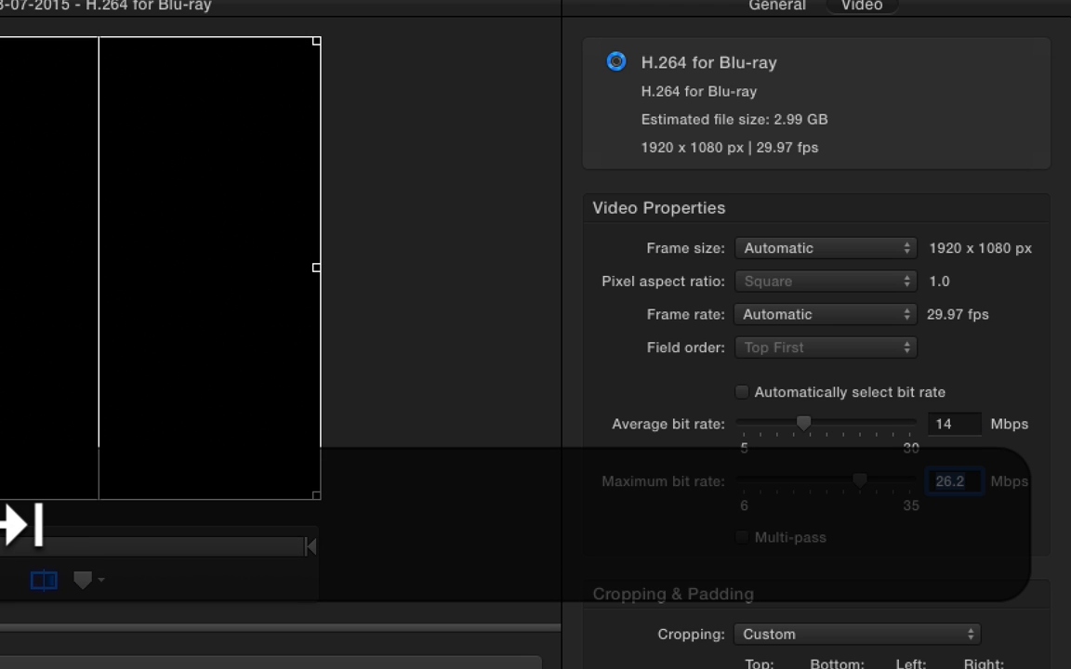
text(18)
key(Return)
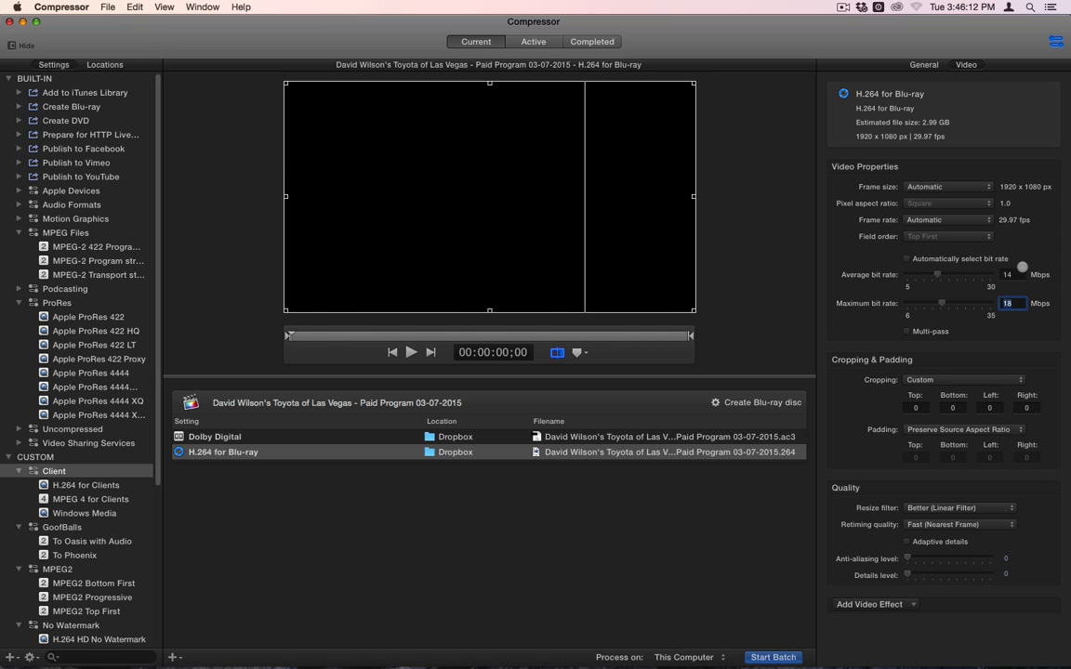
Try an average bit rate of 18 Mbps with a maximum of 20.7 Mbps.
click(1018, 278)
key(Tab)
key(shift+Tab)
text(18)
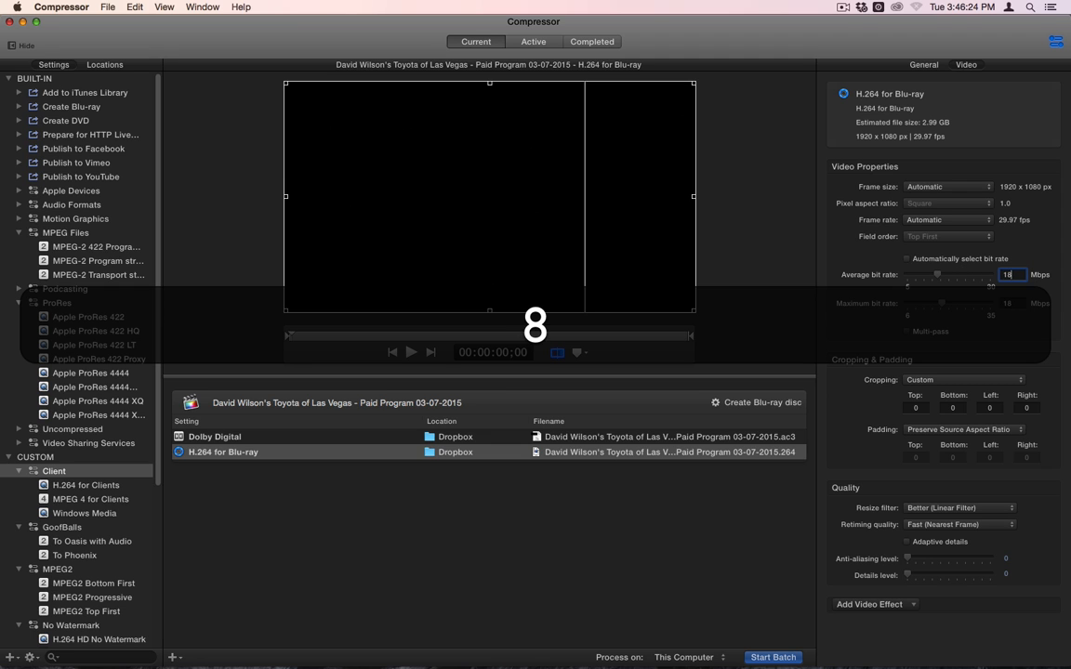
key(Tab)
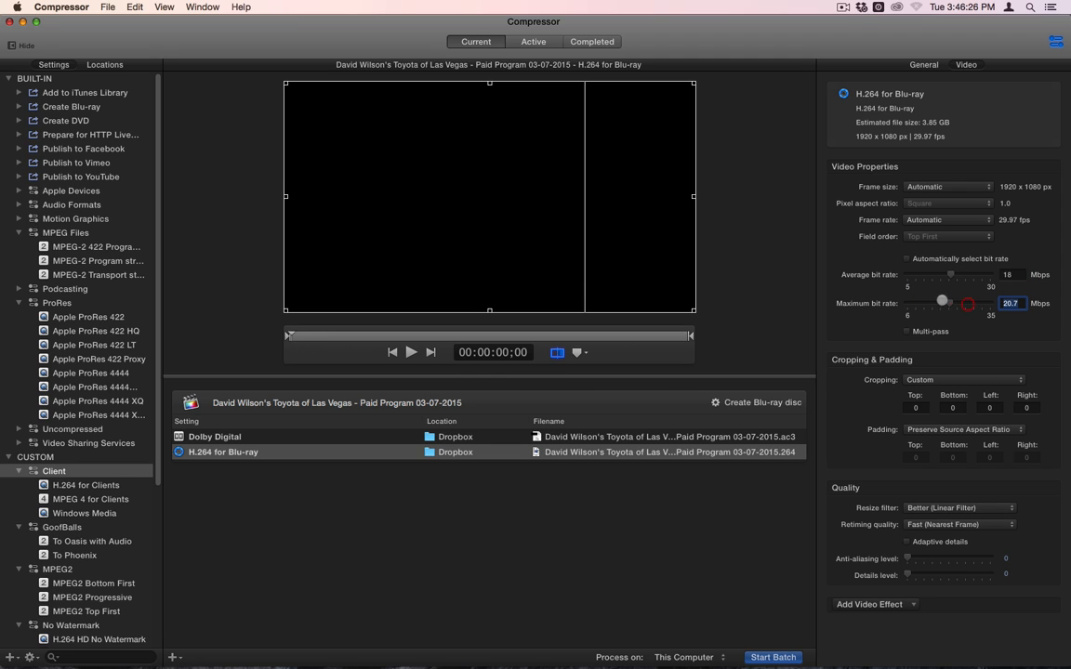
Return the average bit rate to 14 Mbps and the maximum to 18 Mbps, and enable multi-pass encoding.
drag(1024, 275, 1001, 270)
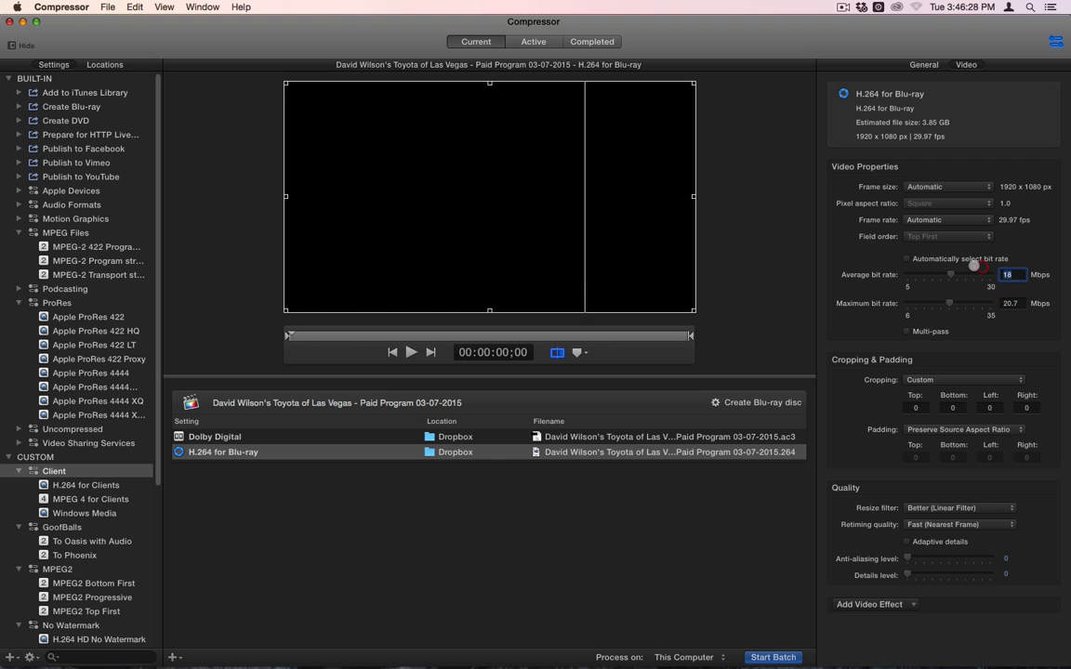
text(14)
double_click(1008, 306)
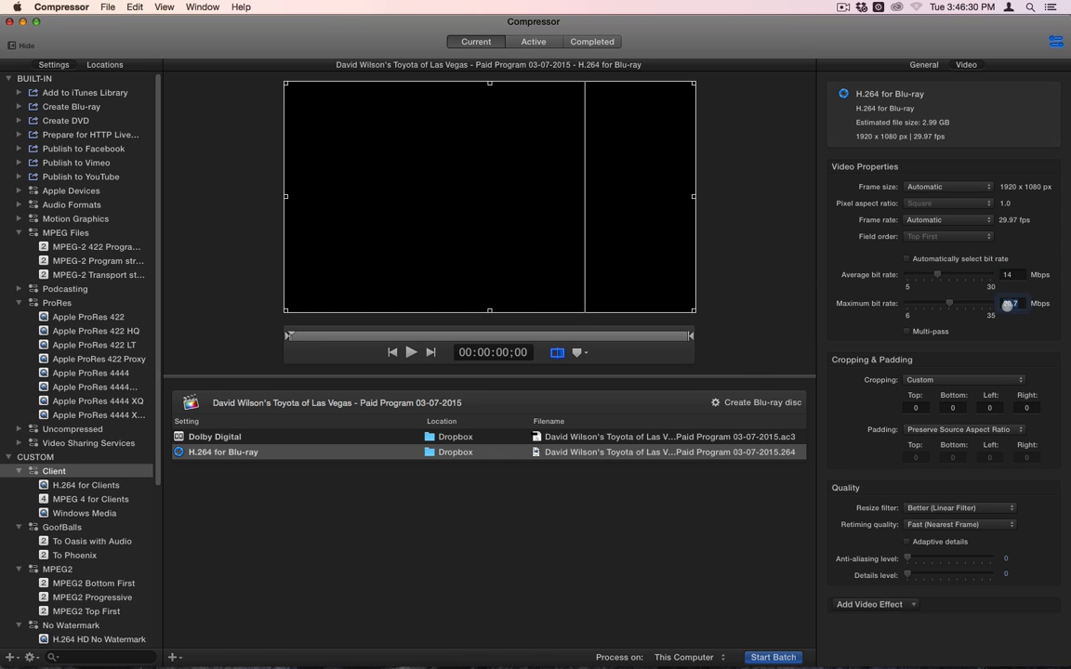
key(Return)
text(18)
key(Return)
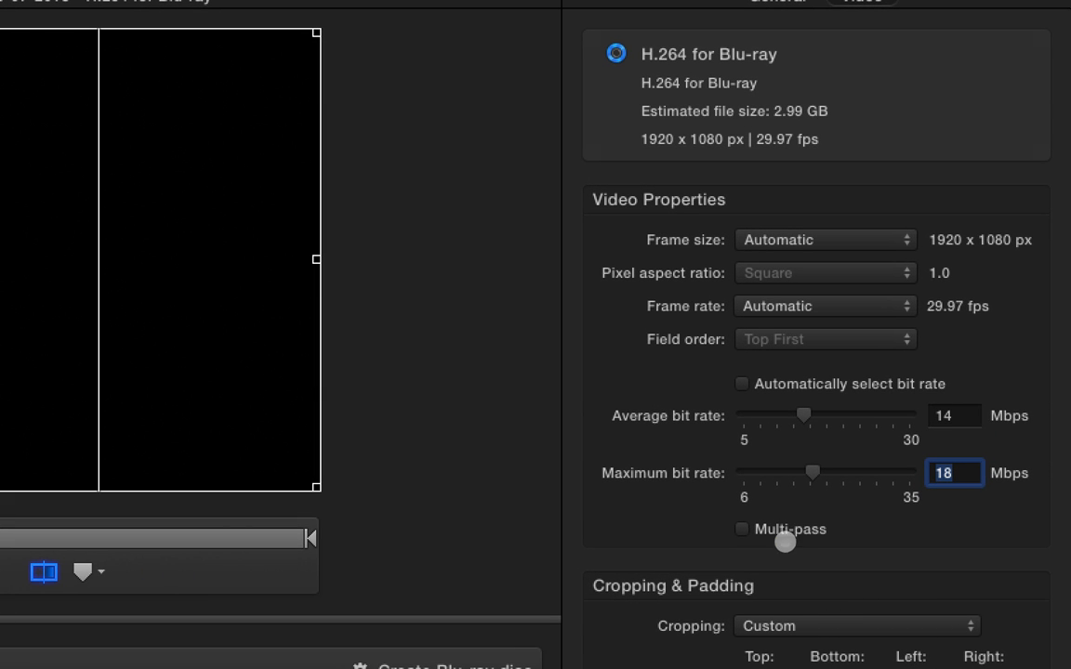
click(743, 529)
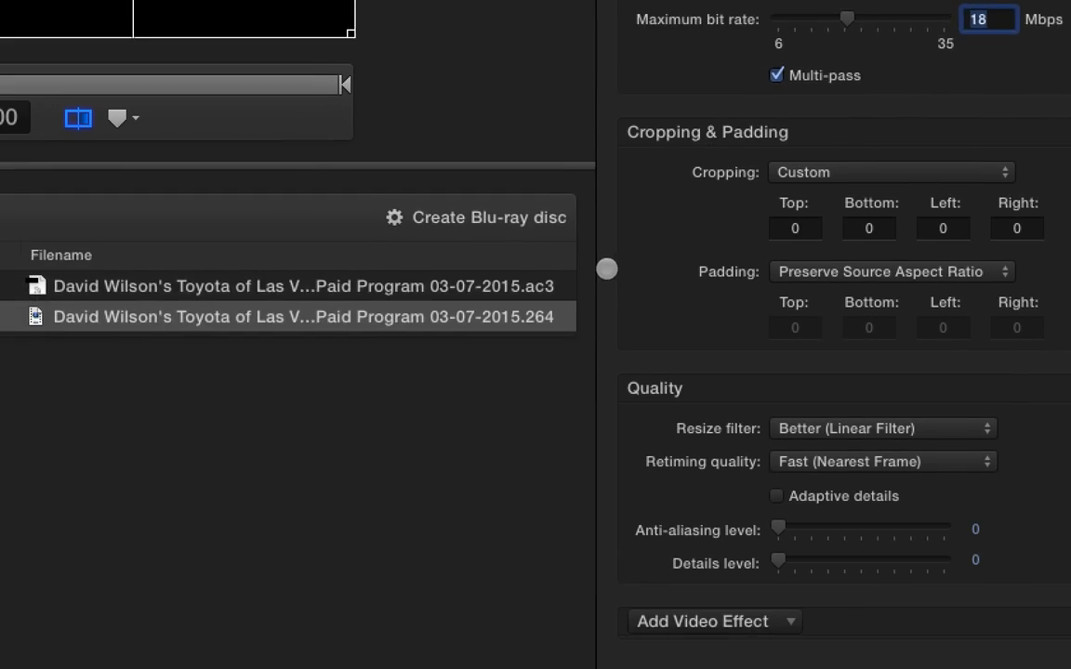
Examine the batch's processing computer, priority and shared-computer options without changing them.
click(356, 642)
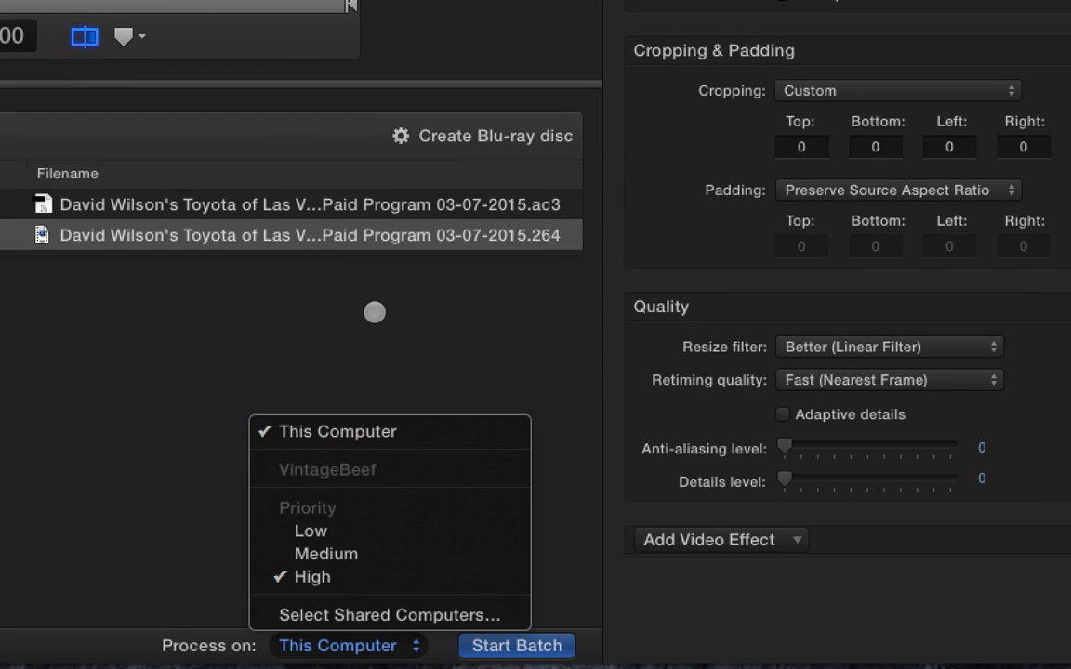
click(146, 368)
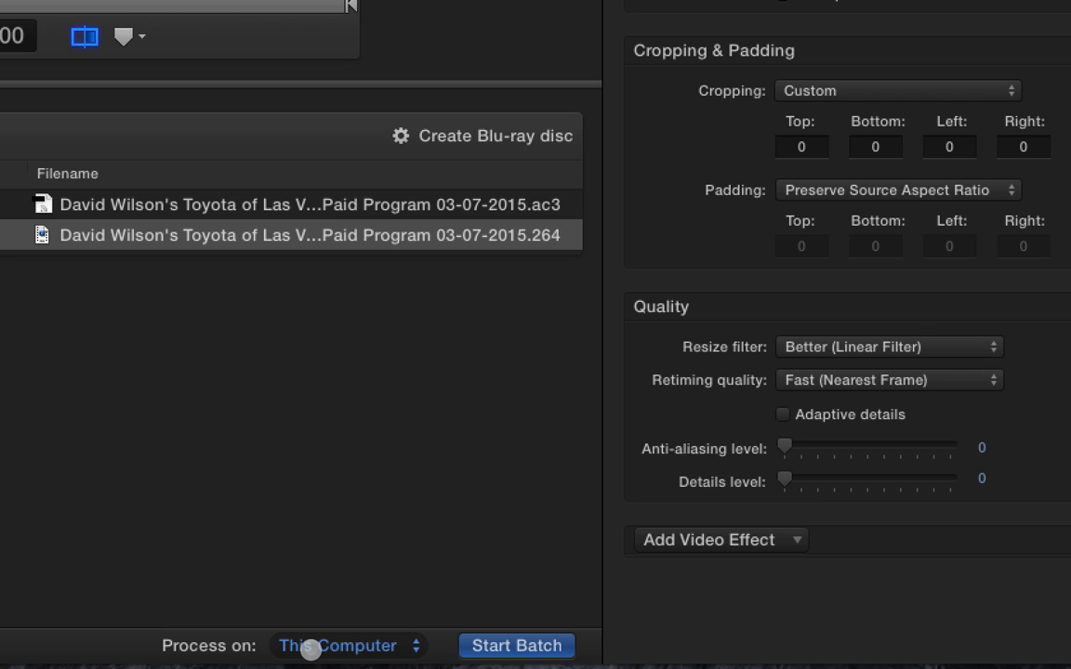
click(311, 650)
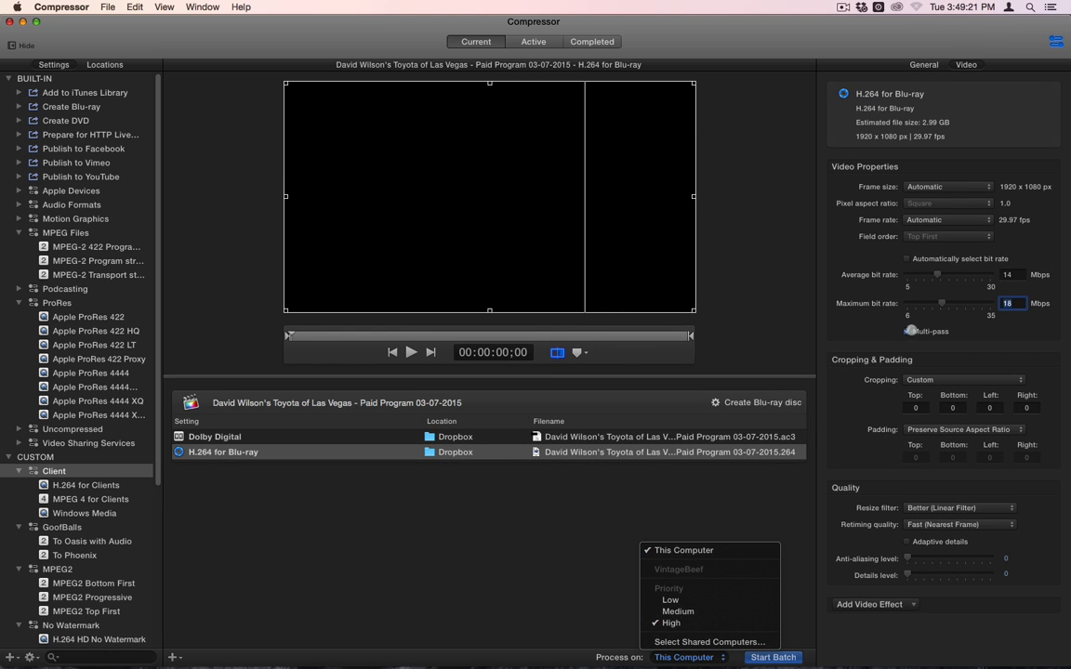
click(909, 331)
click(511, 469)
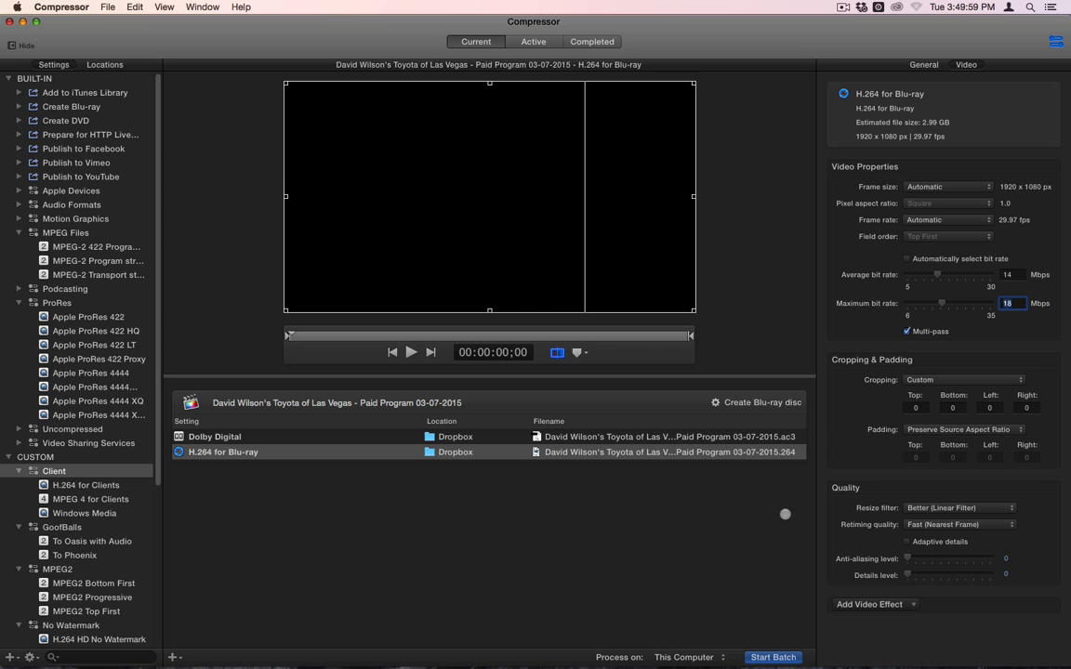
Switch to Final Cut Pro to review the Paid Program timeline, and return to Compressor.
key(super+Tab)
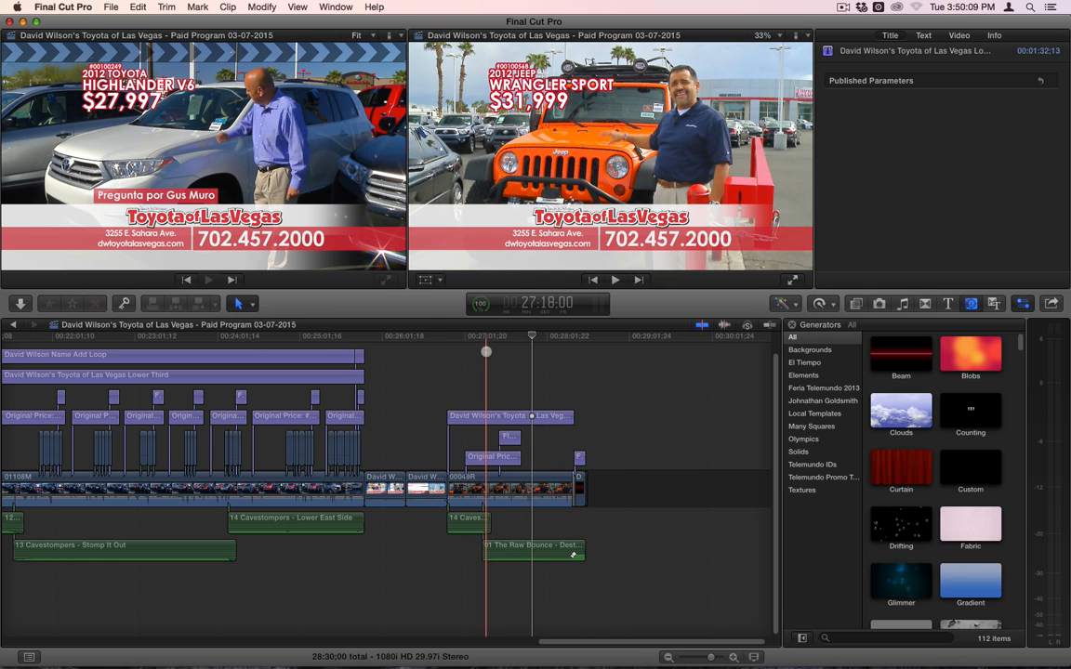
key(super+Tab)
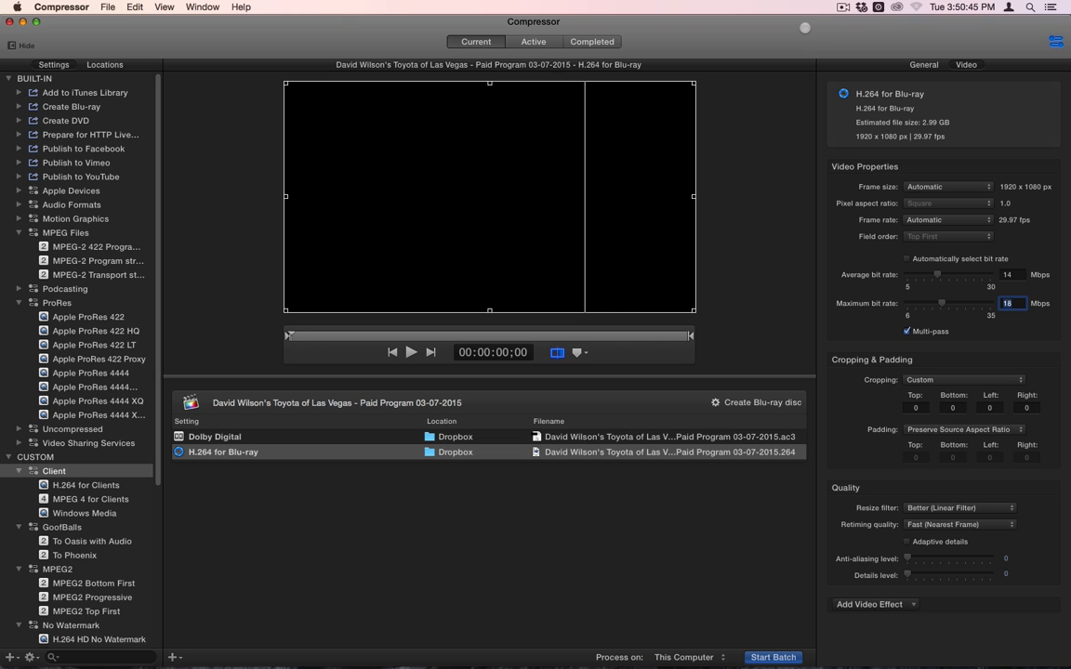
Delete the Paid Program job from the batch and quit Compressor, returning to the Final Cut Pro timeline.
click(548, 400)
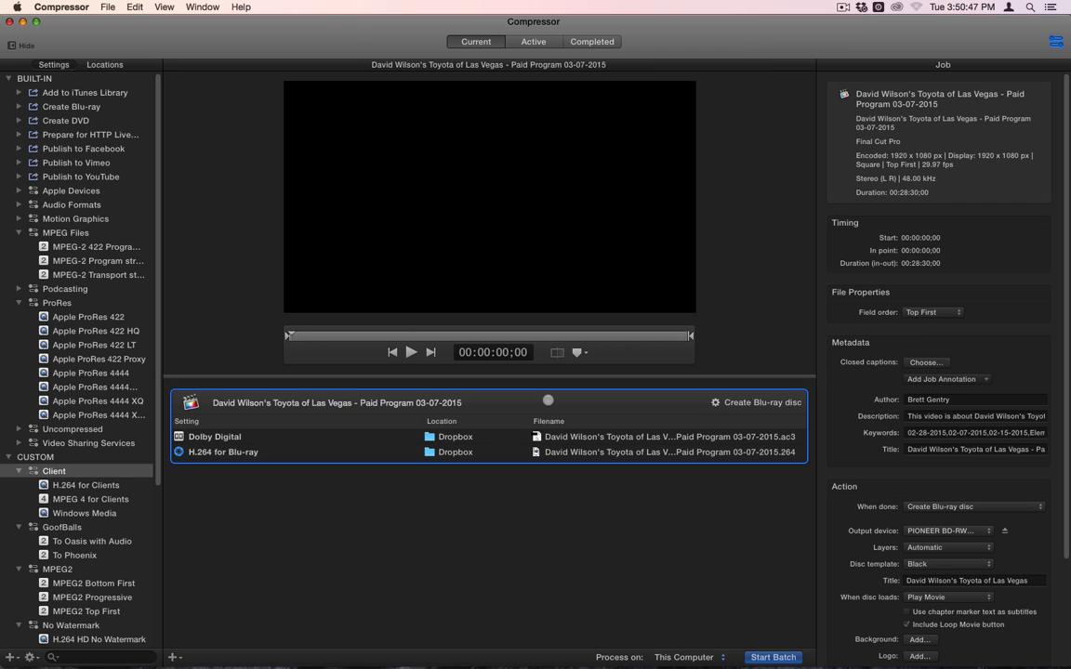
key(BackSpace)
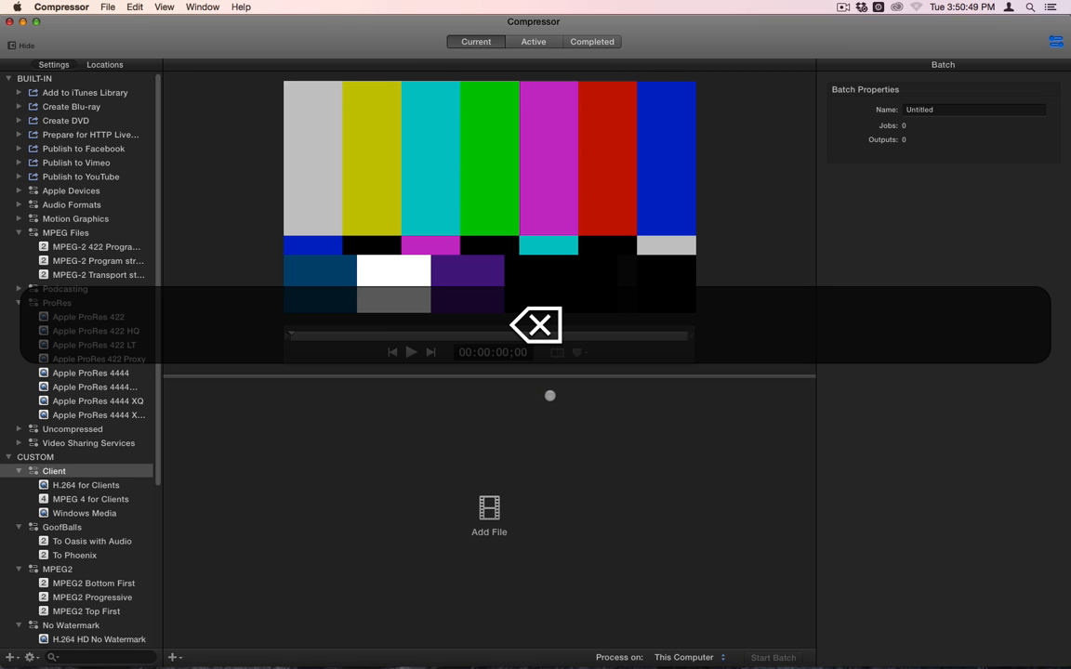
key(super+w)
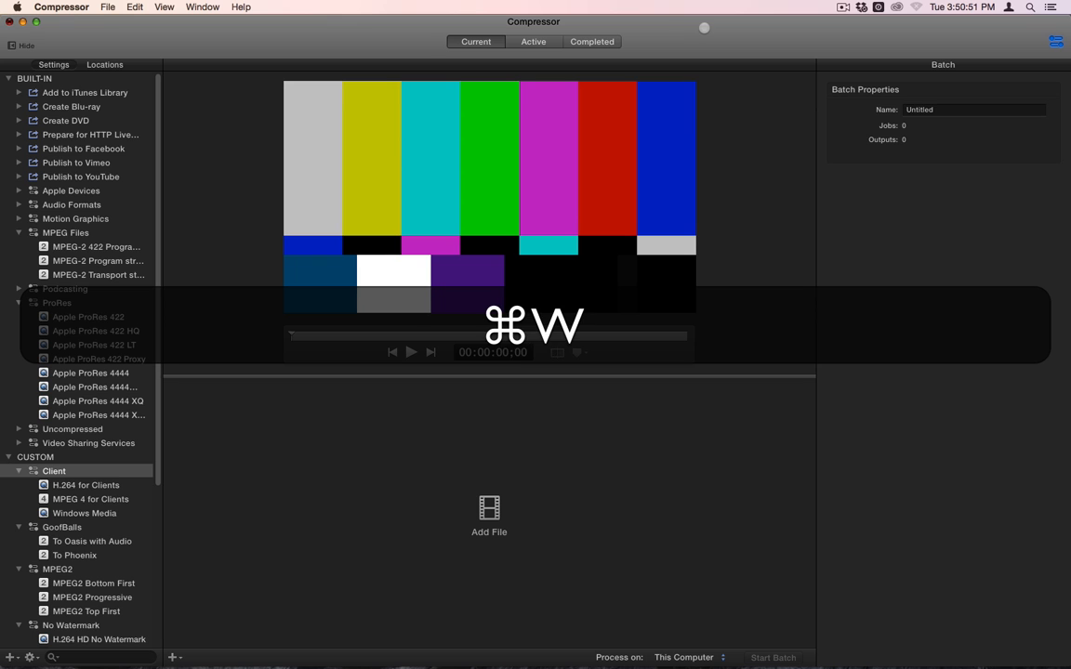
key(super+q)
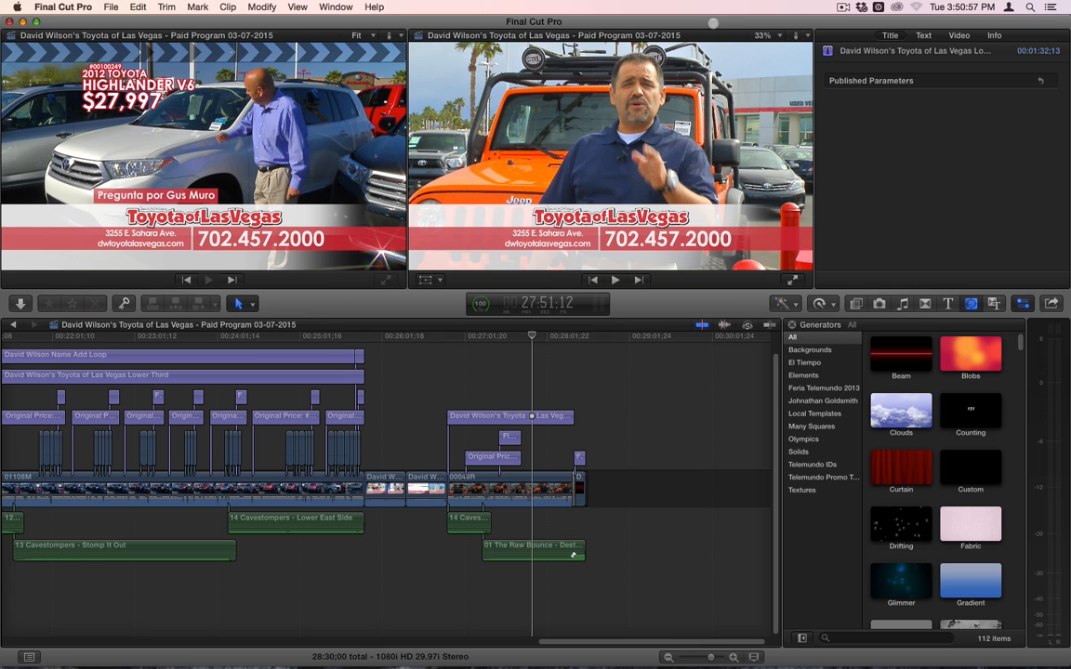
click(554, 336)
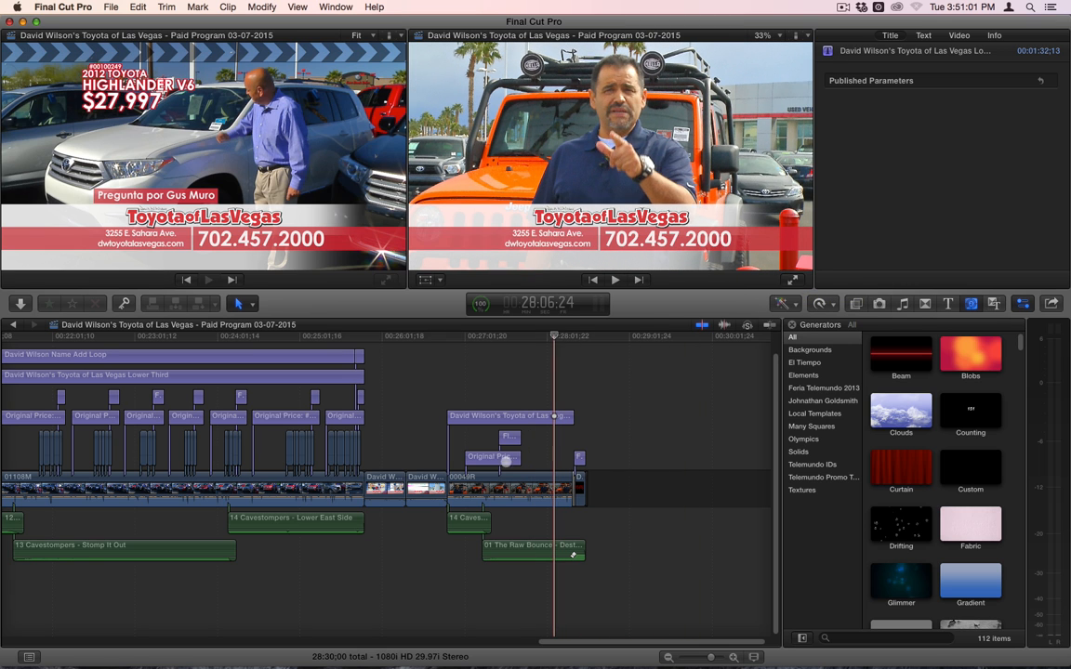
Relaunch Compressor as a standalone application from Launchpad.
mouse_move(331, 642)
click(156, 641)
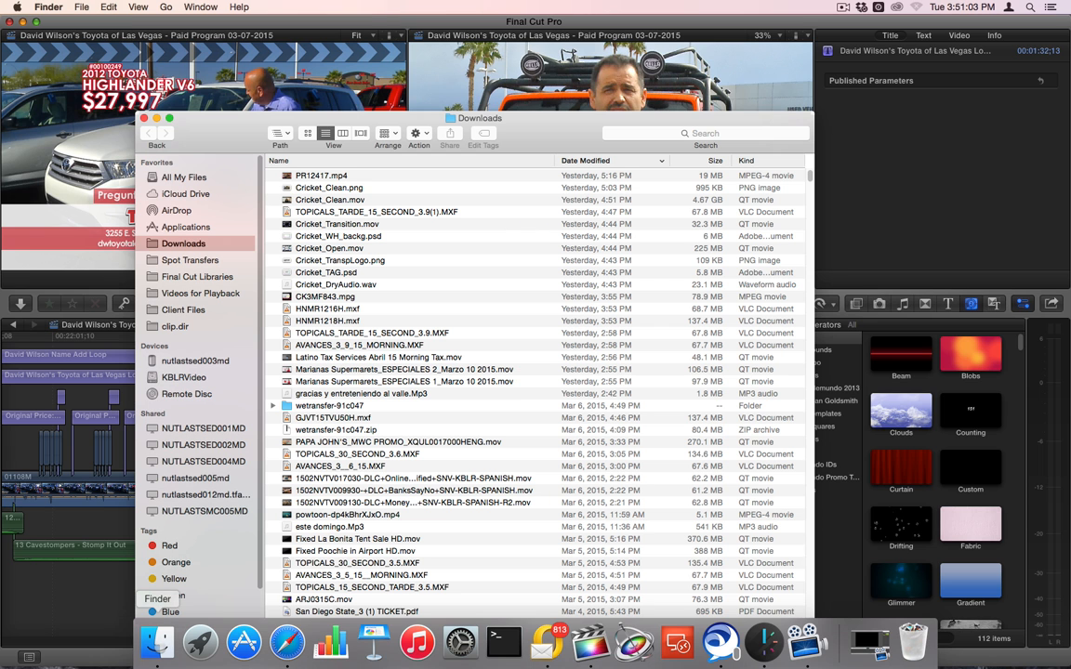
mouse_move(460, 651)
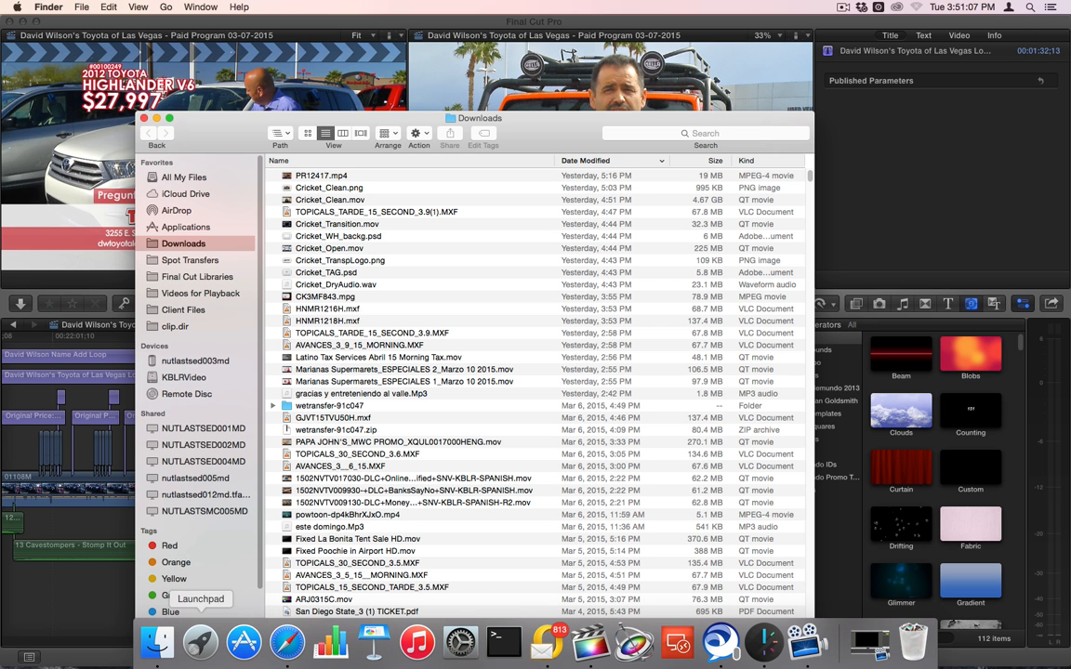
click(200, 641)
click(751, 258)
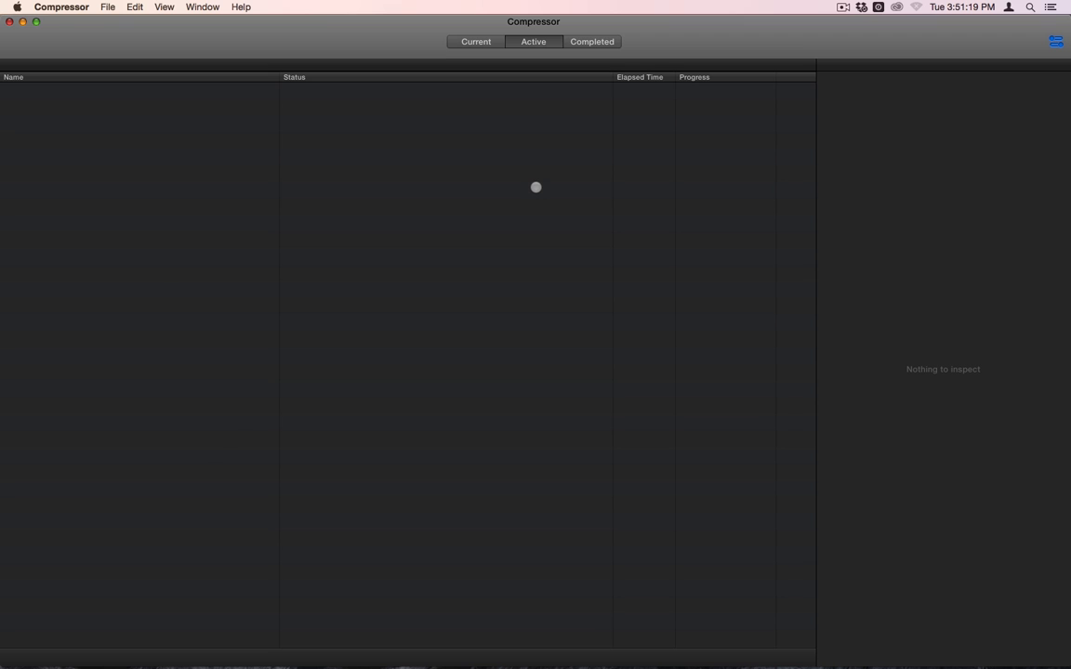
Browse the KBLRVideo drive in Finder, looking through its folders and the contents of Final Cut Libraries, and close the window.
mouse_move(223, 667)
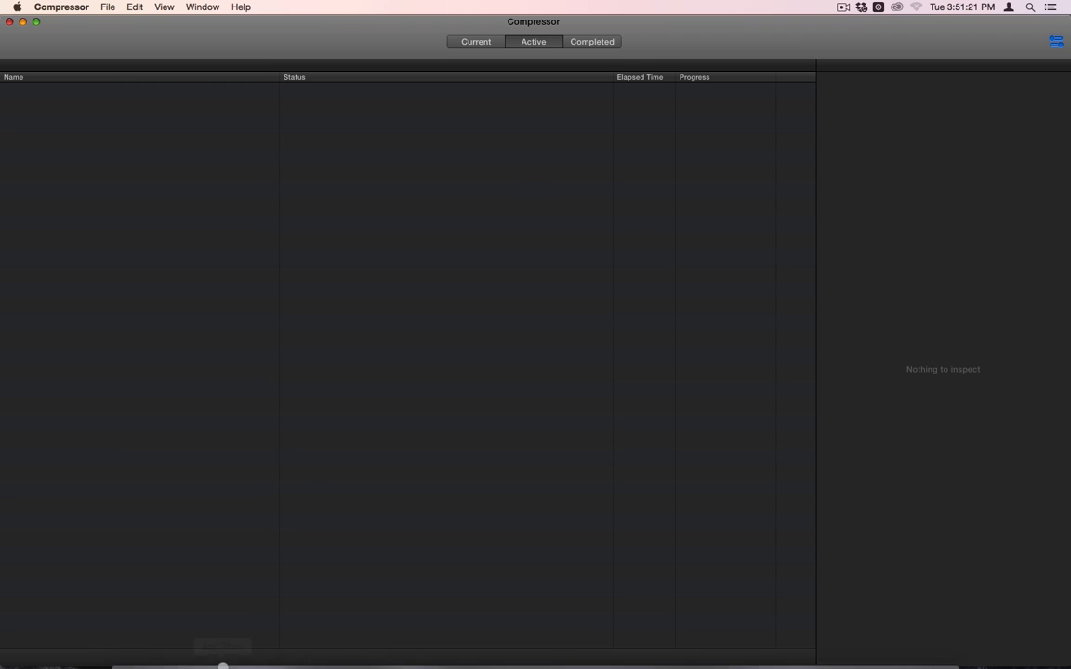
click(137, 641)
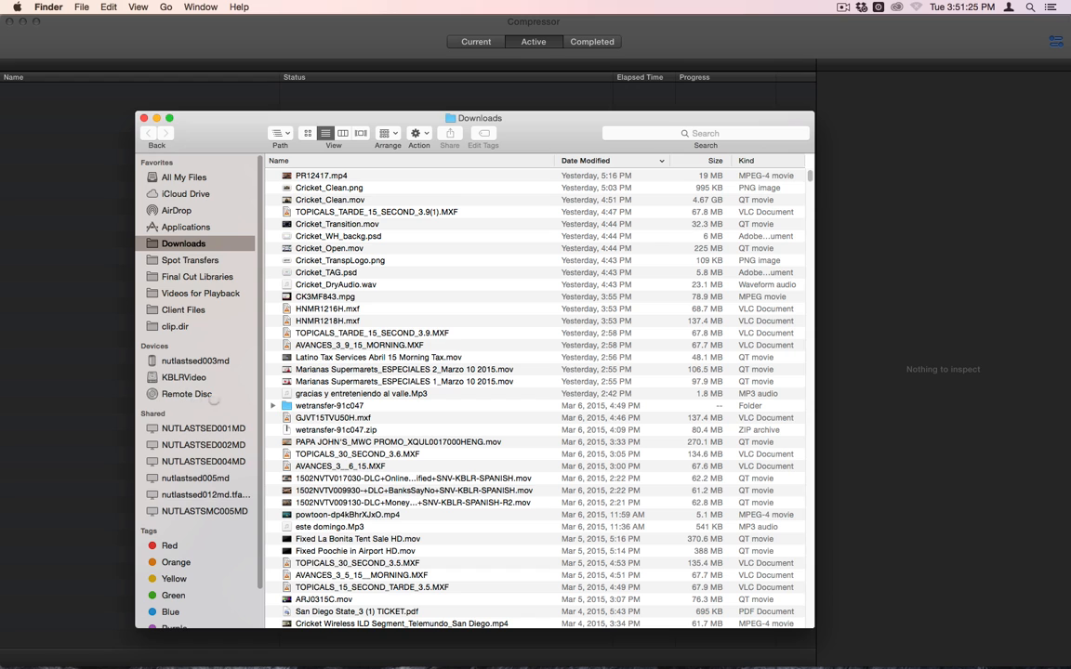
drag(311, 248, 407, 258)
click(190, 376)
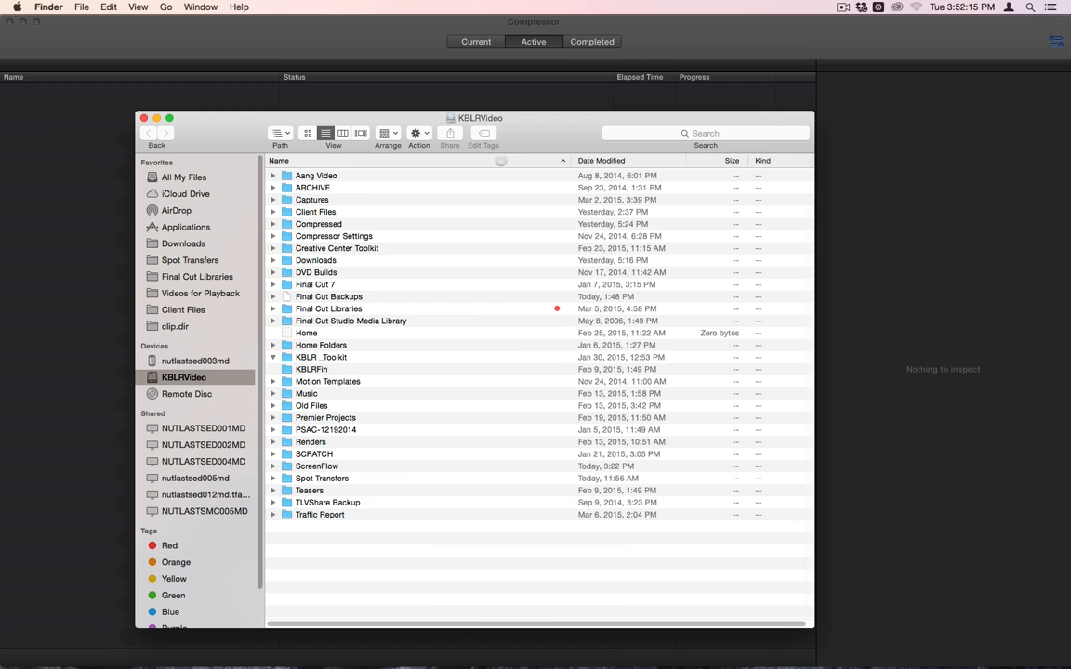
scroll(539, 390, down, 5)
click(272, 223)
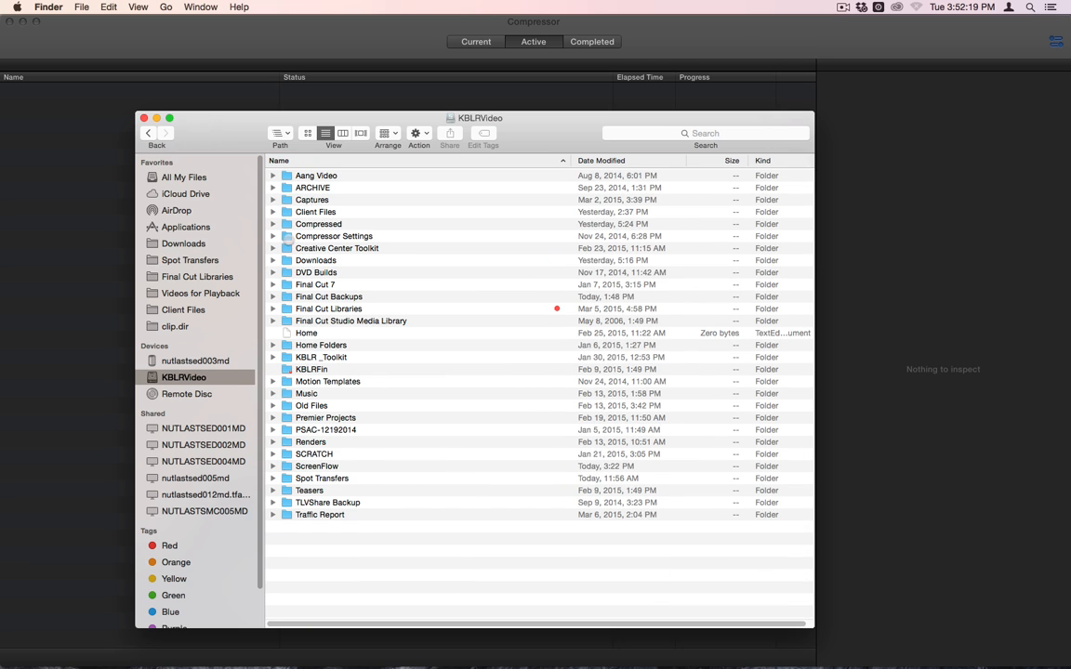
click(272, 308)
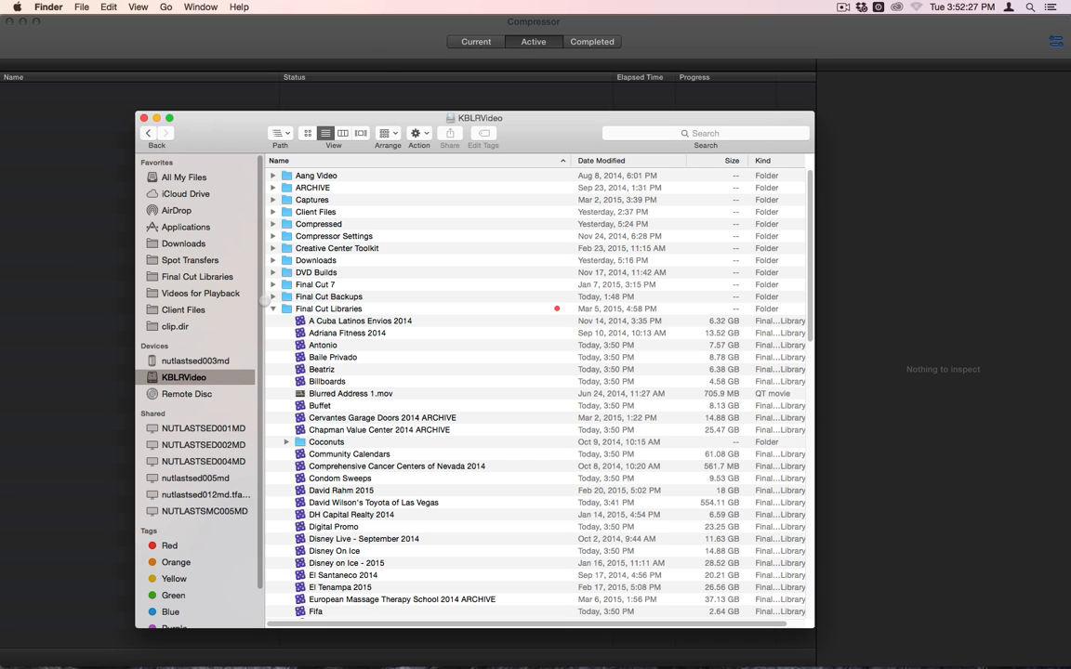
scroll(272, 309, down, 3)
click(272, 309)
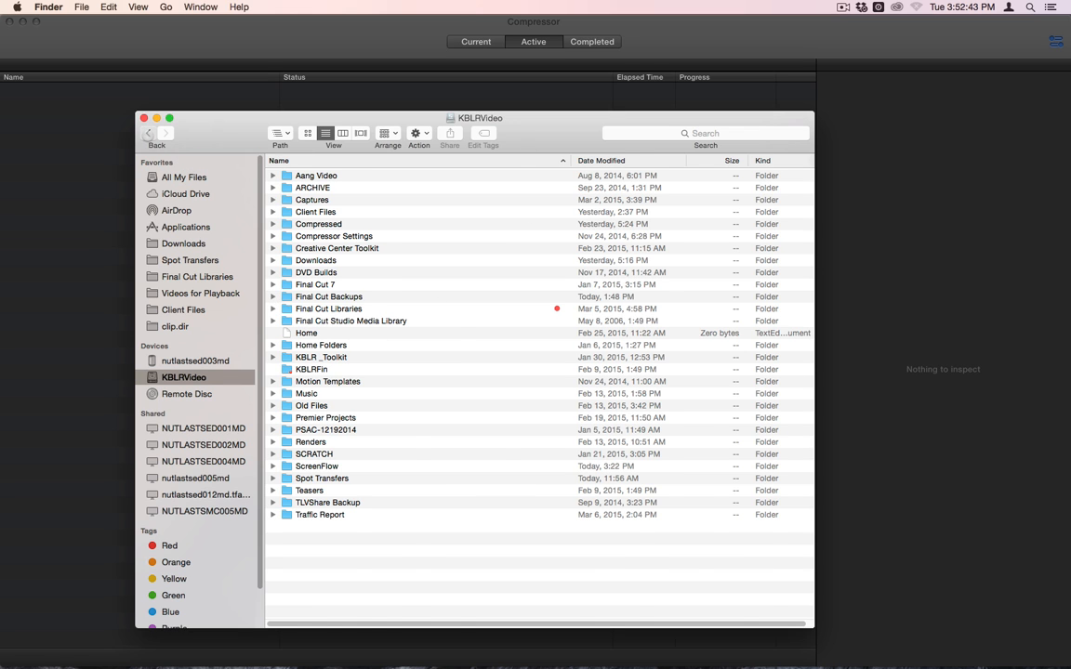
click(148, 133)
click(143, 118)
click(396, 173)
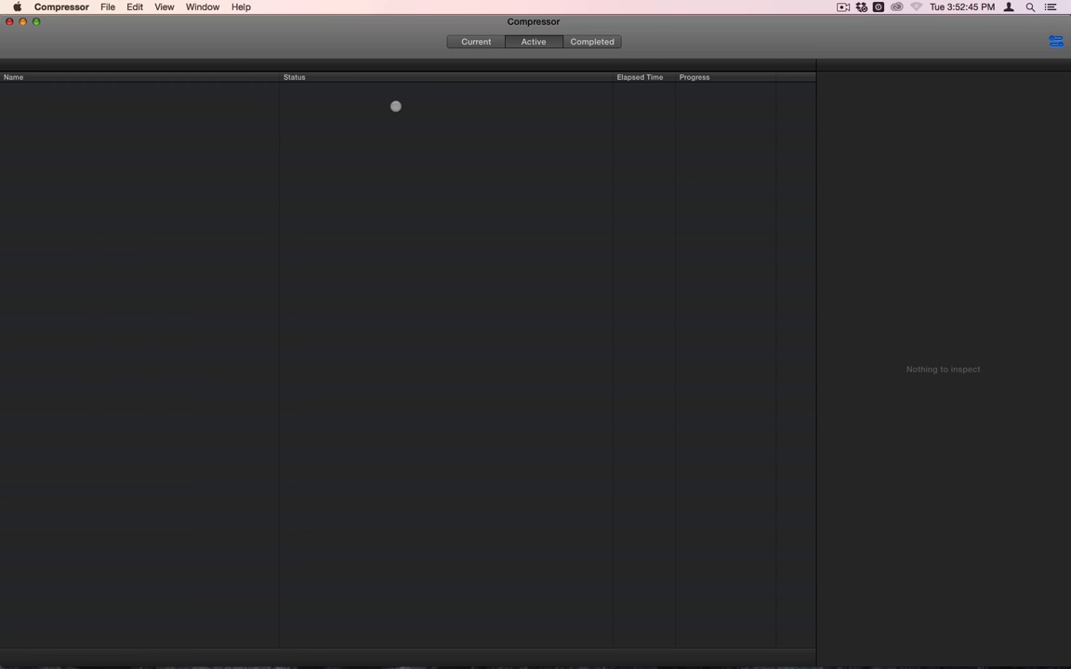
Show Compressor's current batch and collapse the MPEG Files, ProRes, Client, GoofBalls, MPEG2 and No Watermark setting groups.
click(470, 42)
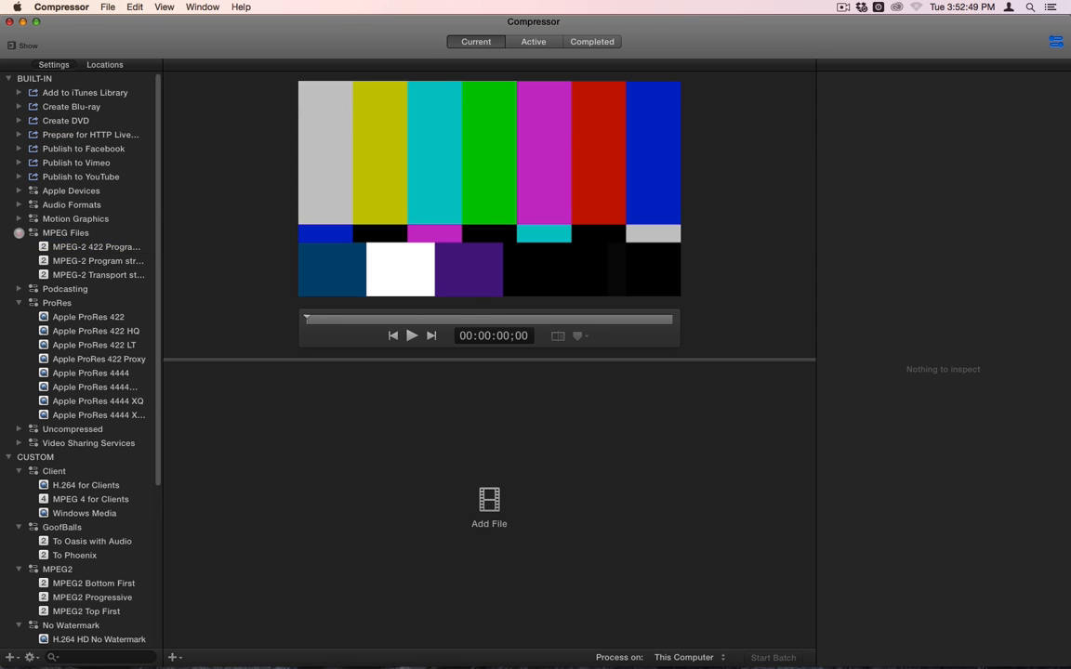
click(18, 232)
click(18, 261)
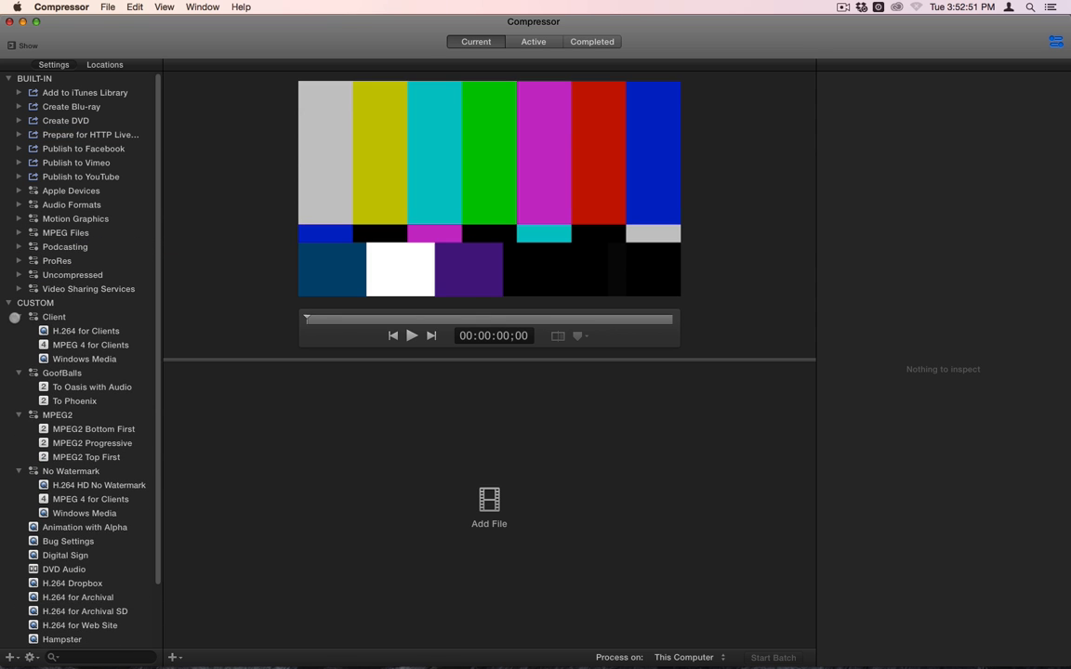
click(19, 317)
click(18, 331)
click(21, 345)
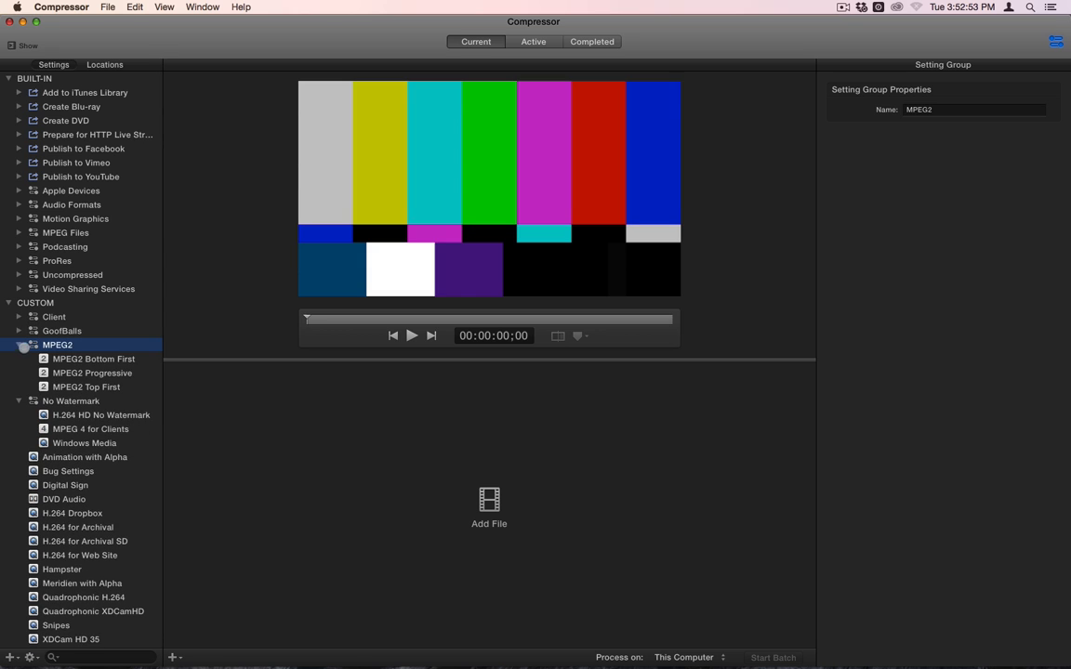
click(19, 345)
click(19, 359)
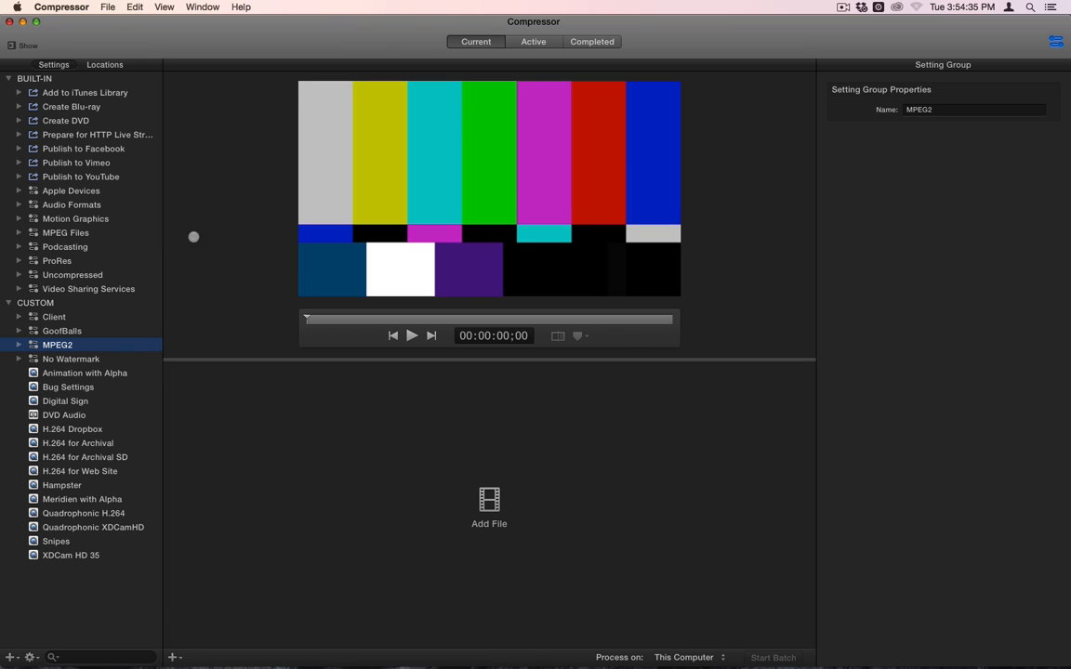
Switch to Final Cut Pro and place a copy of the last 00049R clip at the end of the timeline.
double_click(640, 22)
click(543, 370)
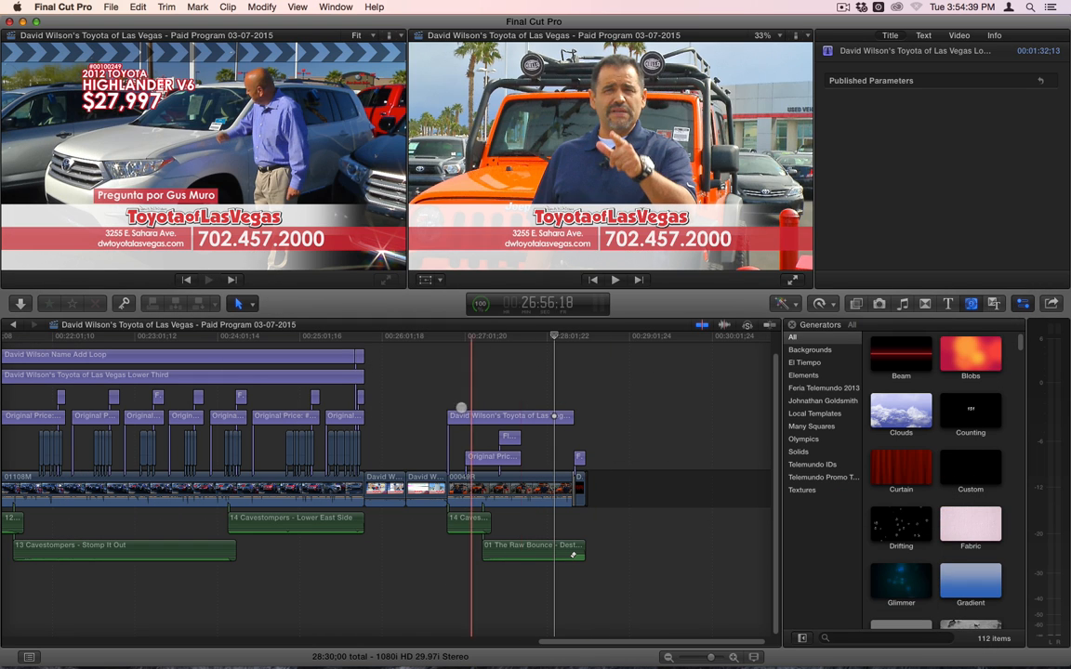
drag(480, 490, 609, 494)
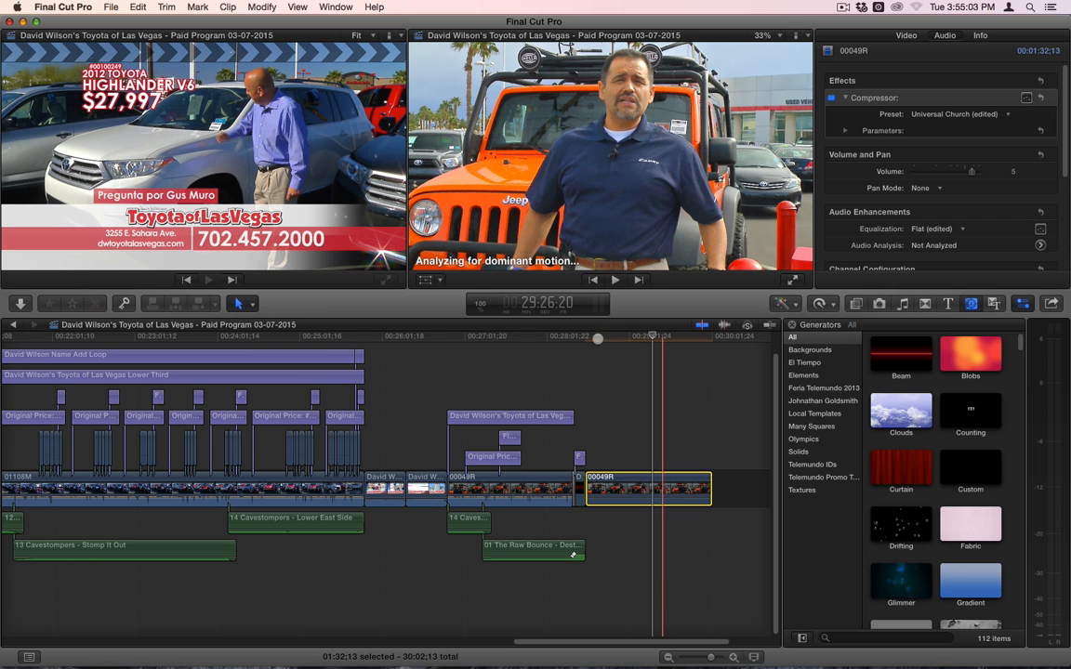
click(621, 494)
click(605, 338)
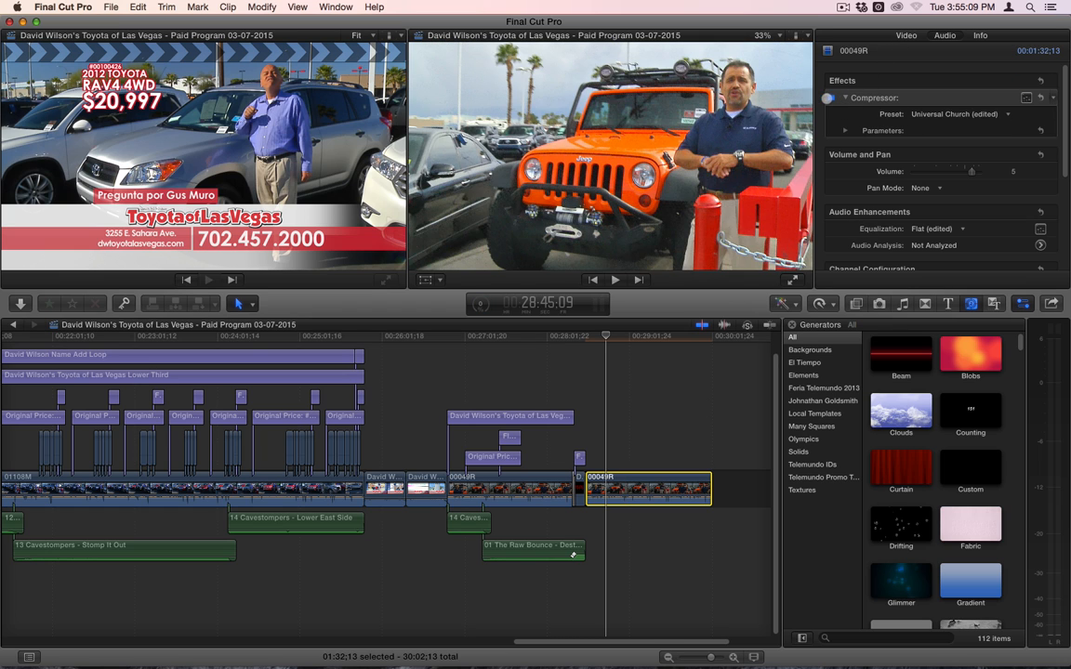
Turn off stabilization and color Correction 1 for the copied 00049R clip.
click(906, 35)
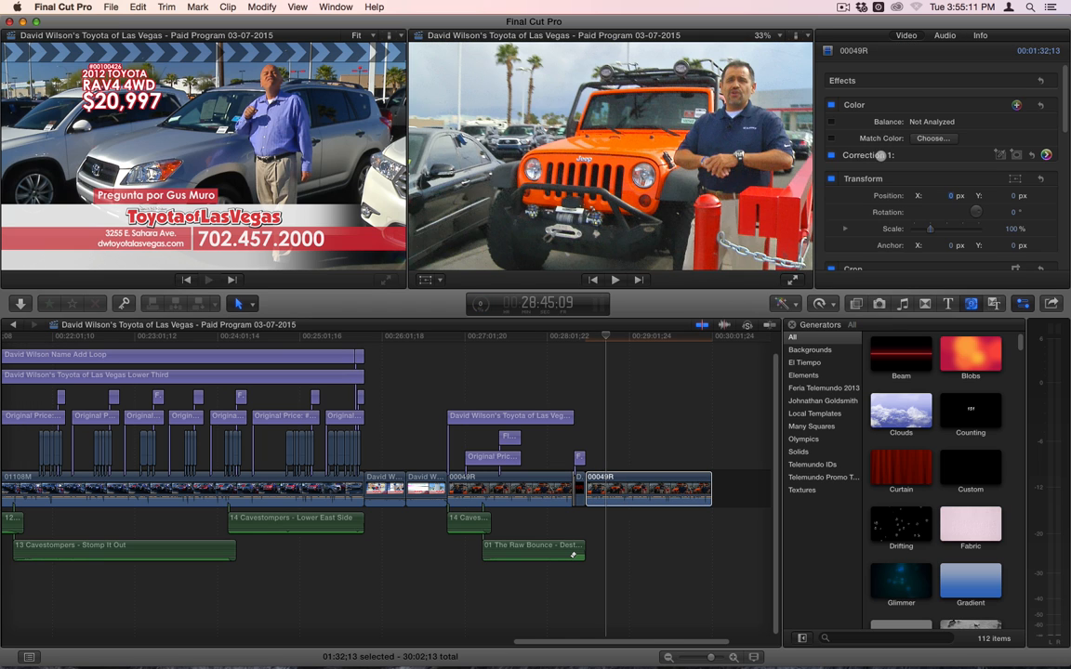
scroll(887, 144, down, 10)
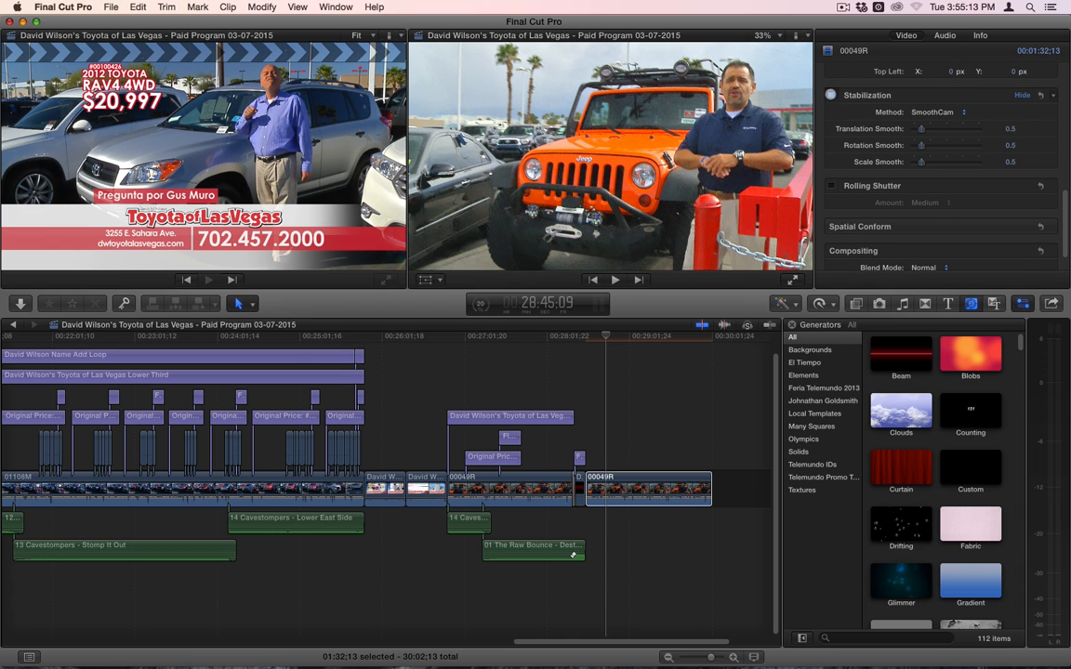
scroll(875, 177, up, 3)
scroll(877, 177, up, 6)
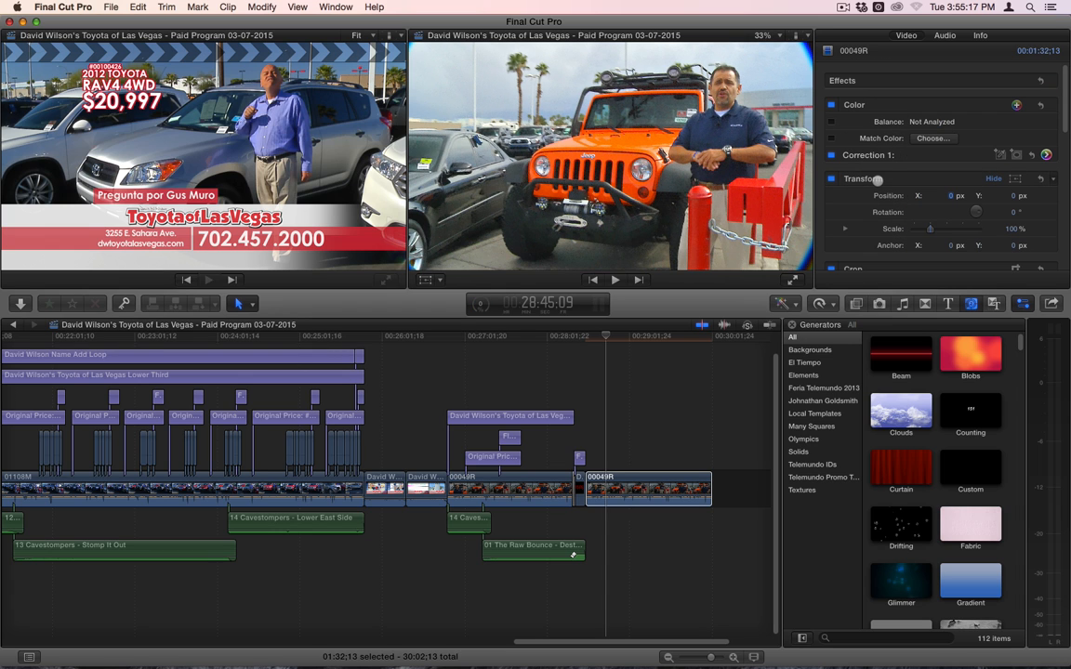
click(832, 156)
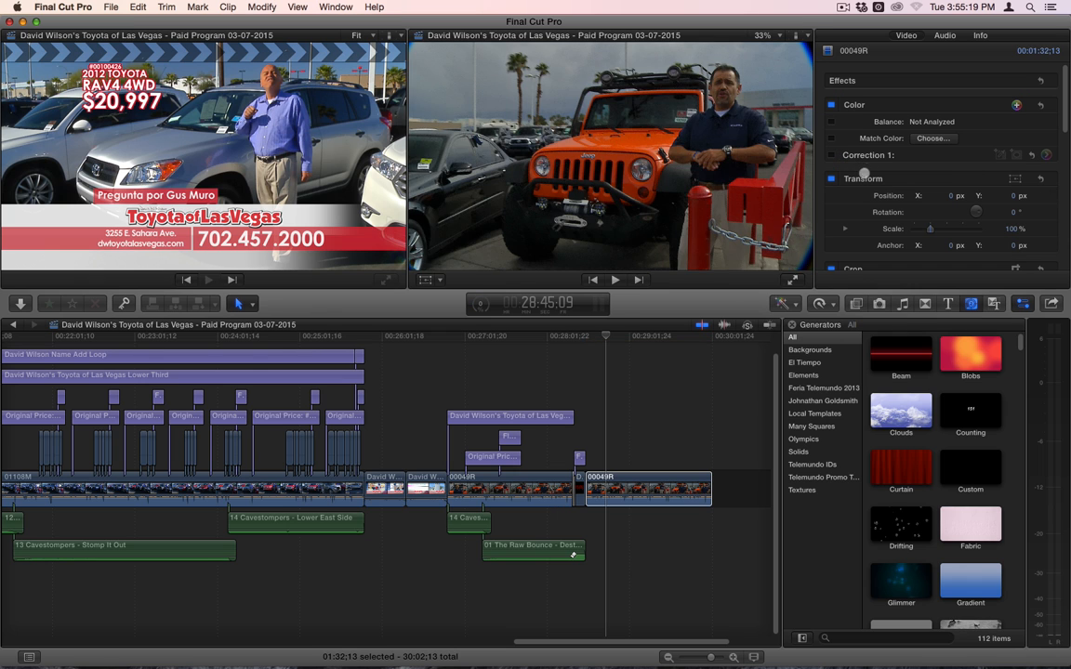
click(617, 335)
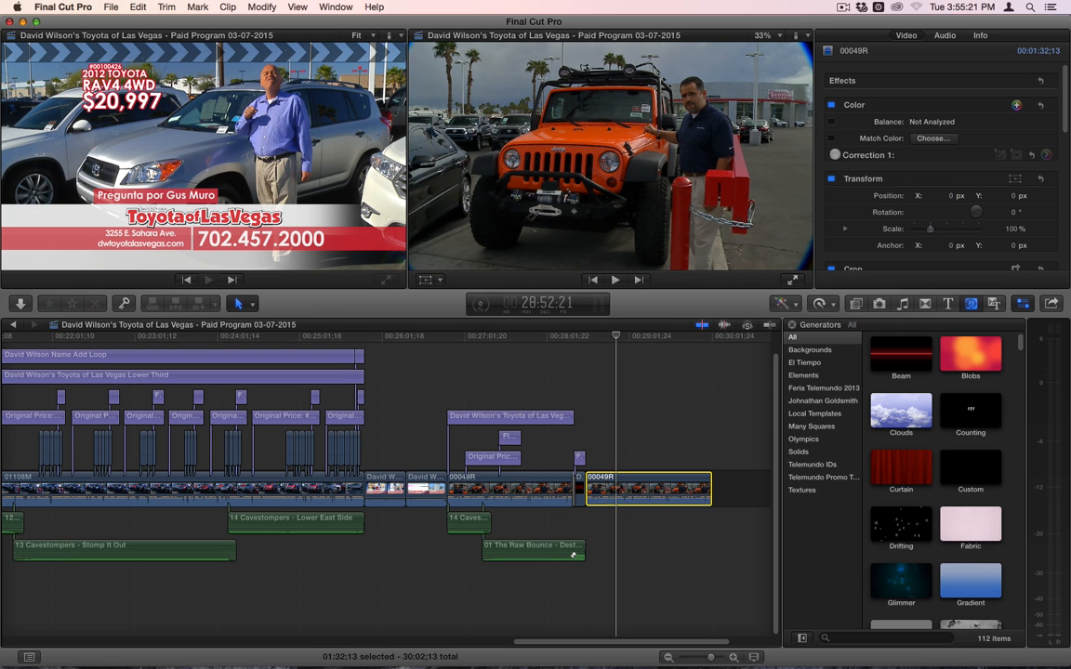
click(831, 155)
click(832, 155)
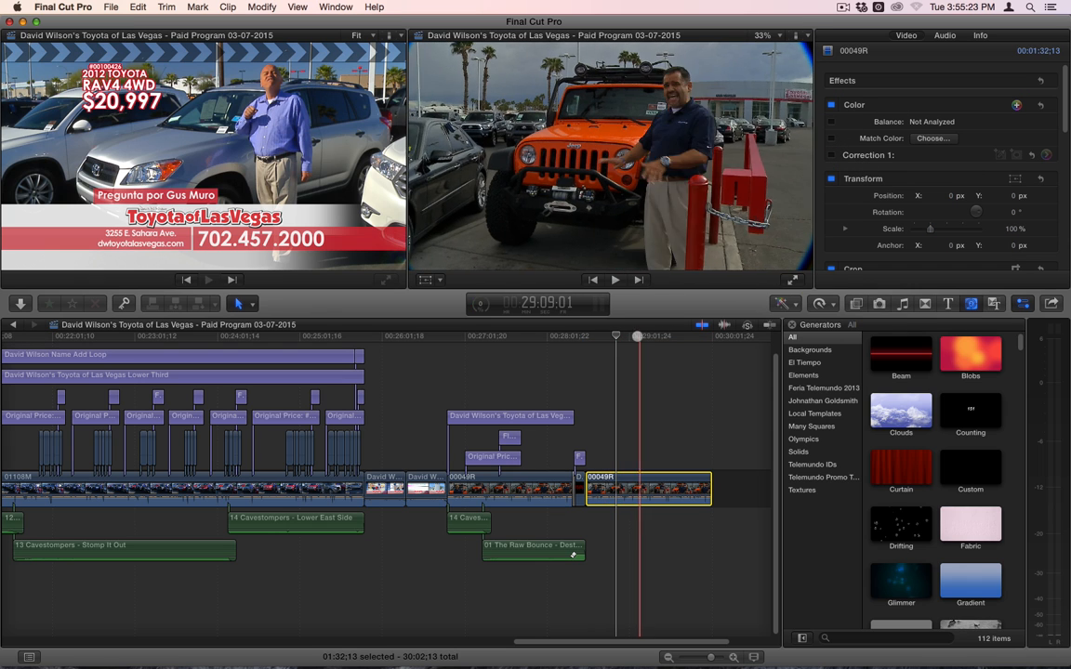
Scrub through the copied 00049R clip to review its footage and find where to cut.
drag(616, 336, 670, 338)
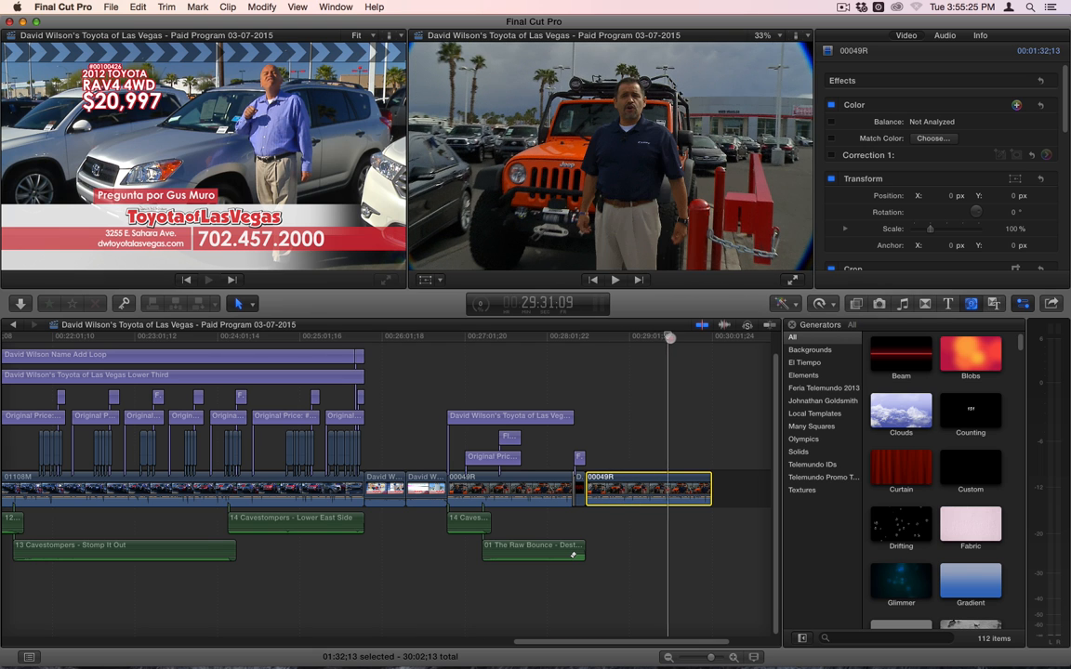
click(632, 423)
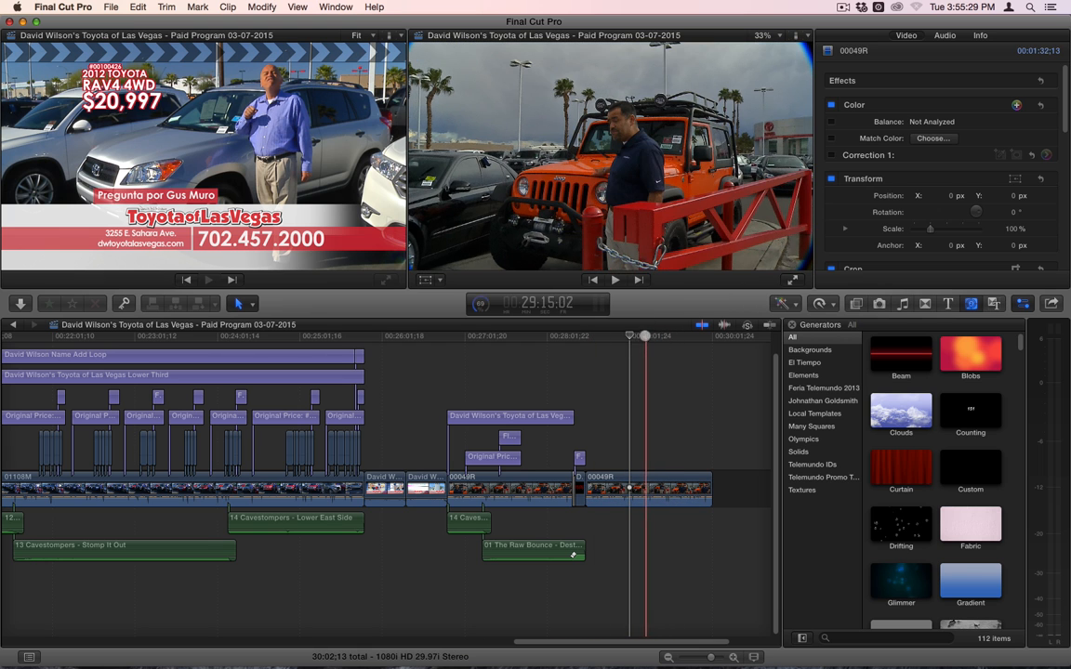
drag(630, 336, 610, 336)
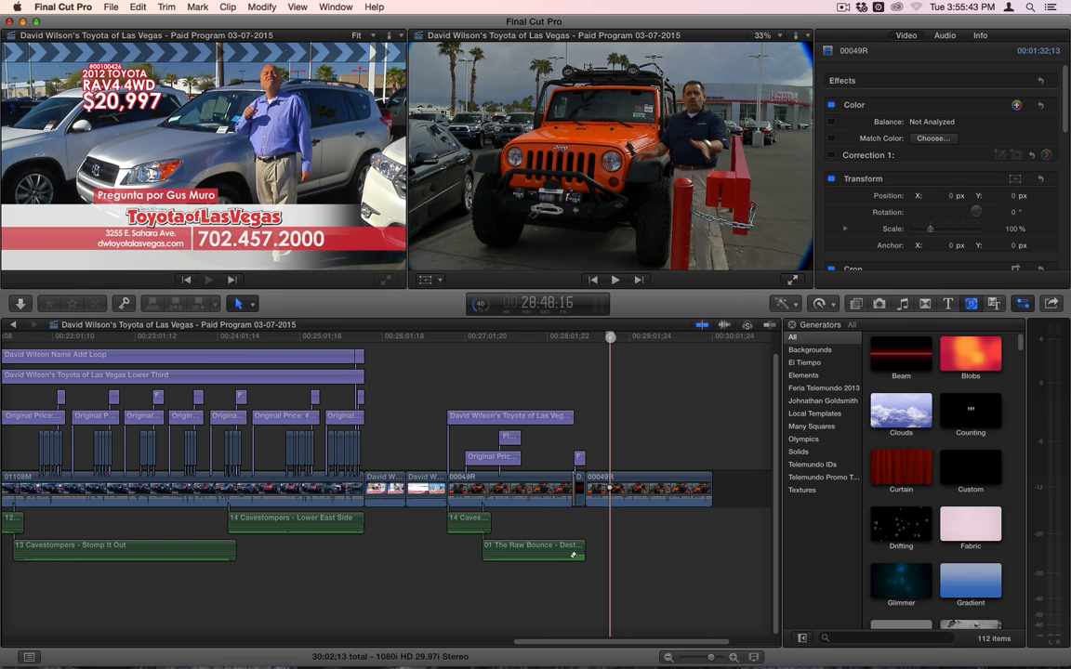
drag(611, 337, 635, 337)
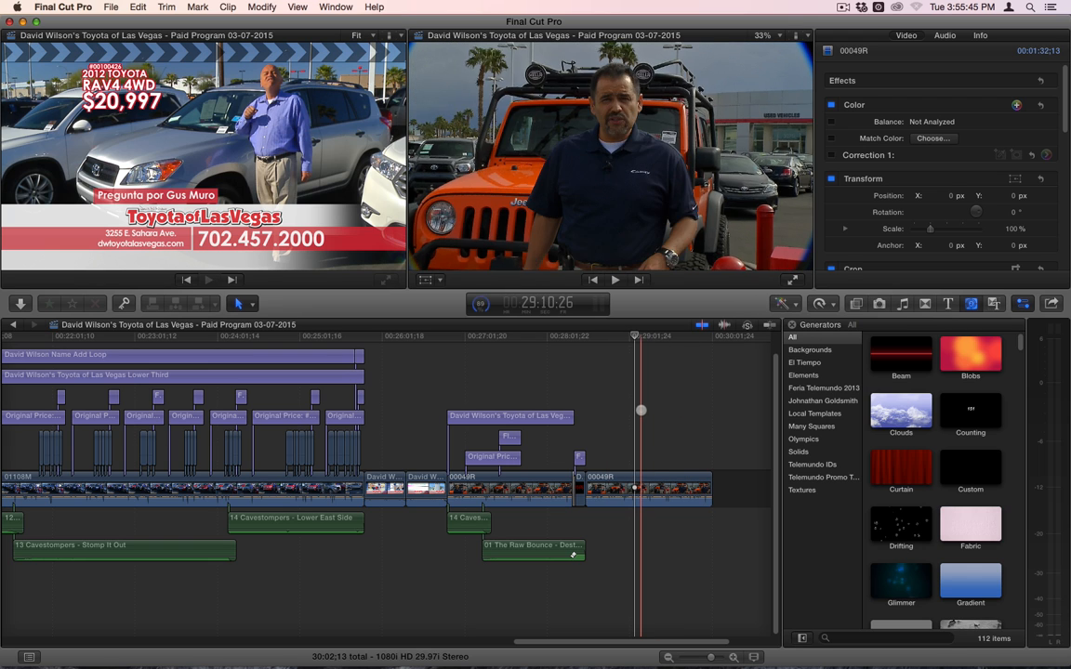
Blade the copied 00049R clip at 29:14:04 and 28:45:09, and delete the section between the cuts.
key(super+b)
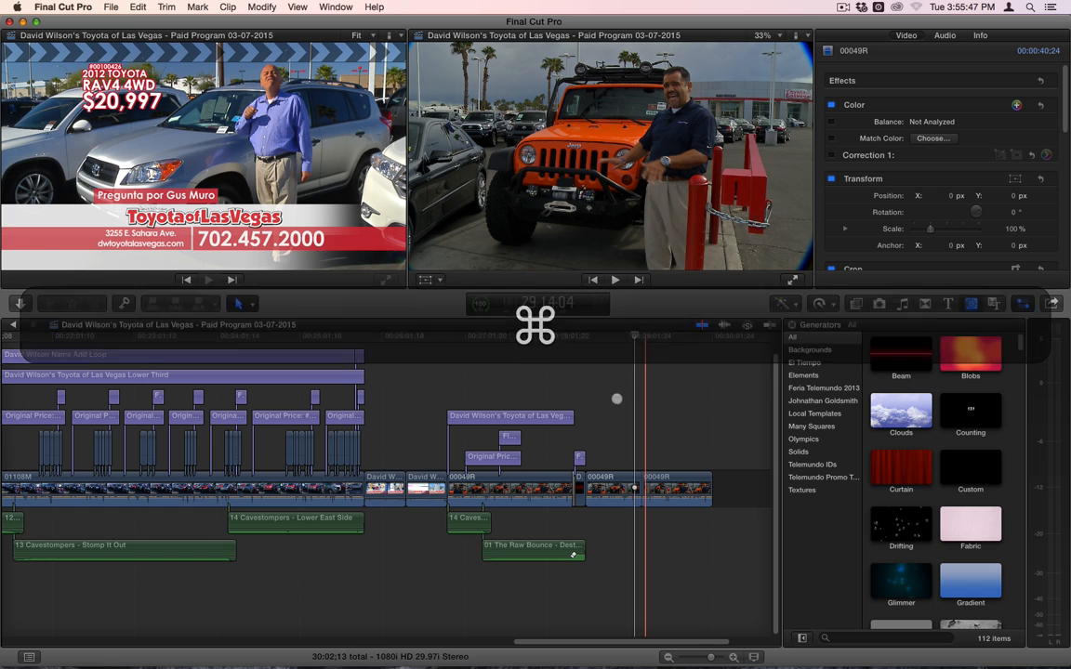
key(super+b)
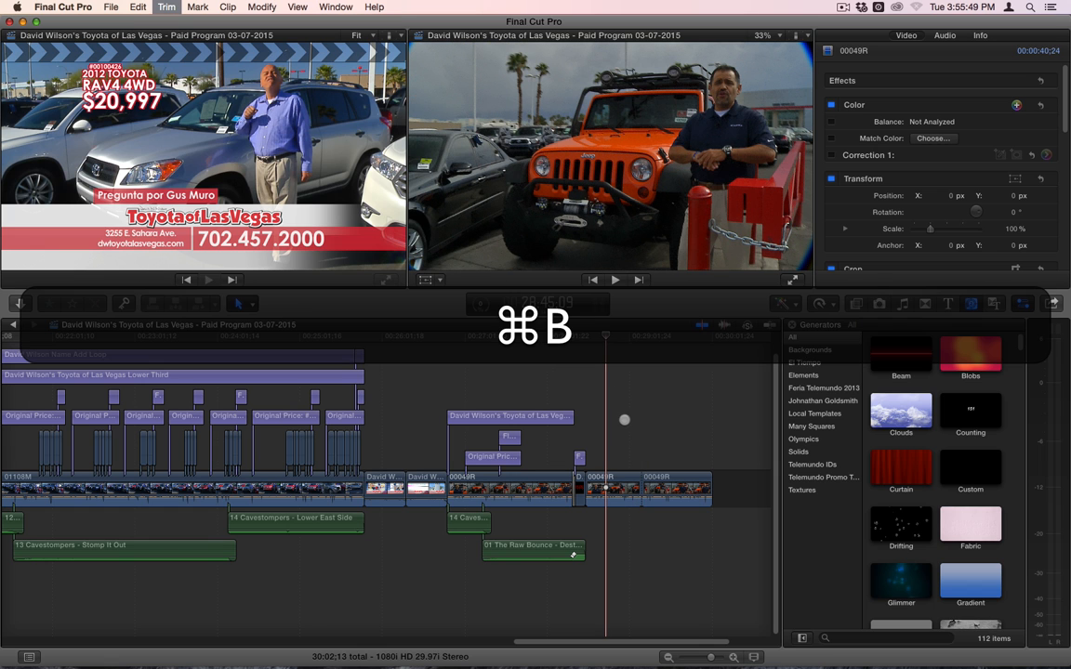
click(624, 485)
key(BackSpace)
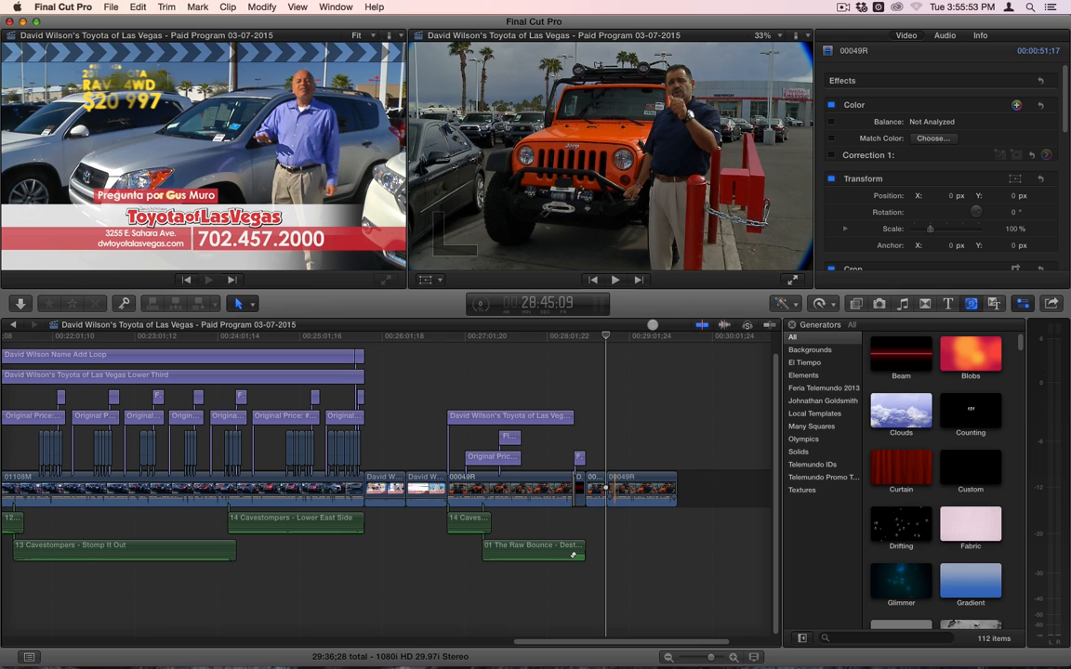
Delete both remaining pieces of the copied 00049R clip at the timeline's end and move the playhead to 27:11:15.
click(614, 334)
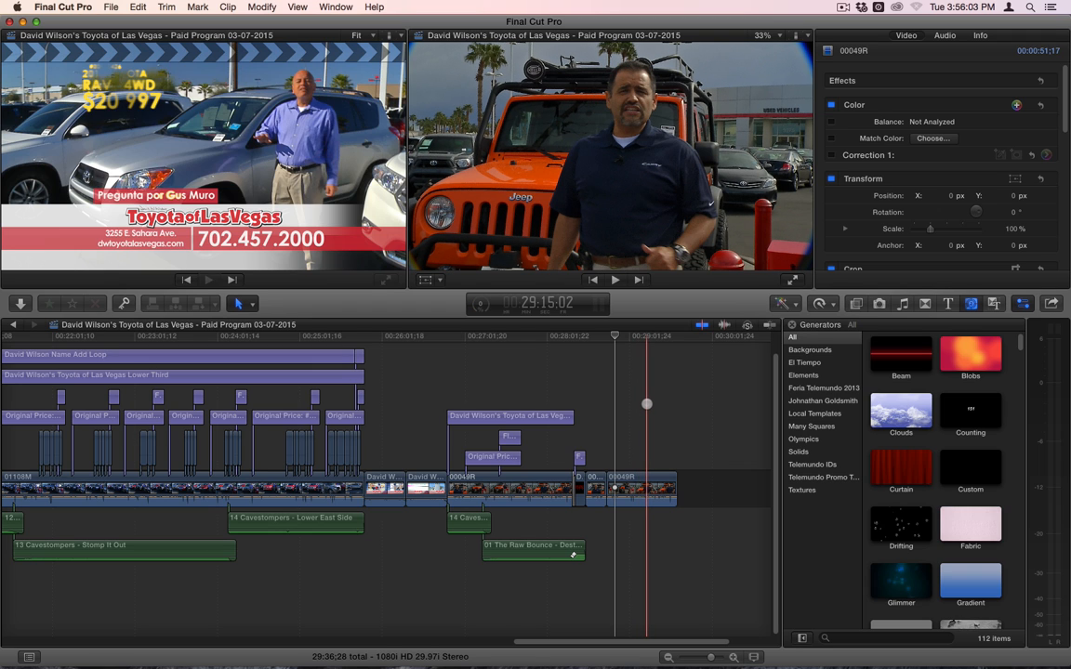
click(603, 492)
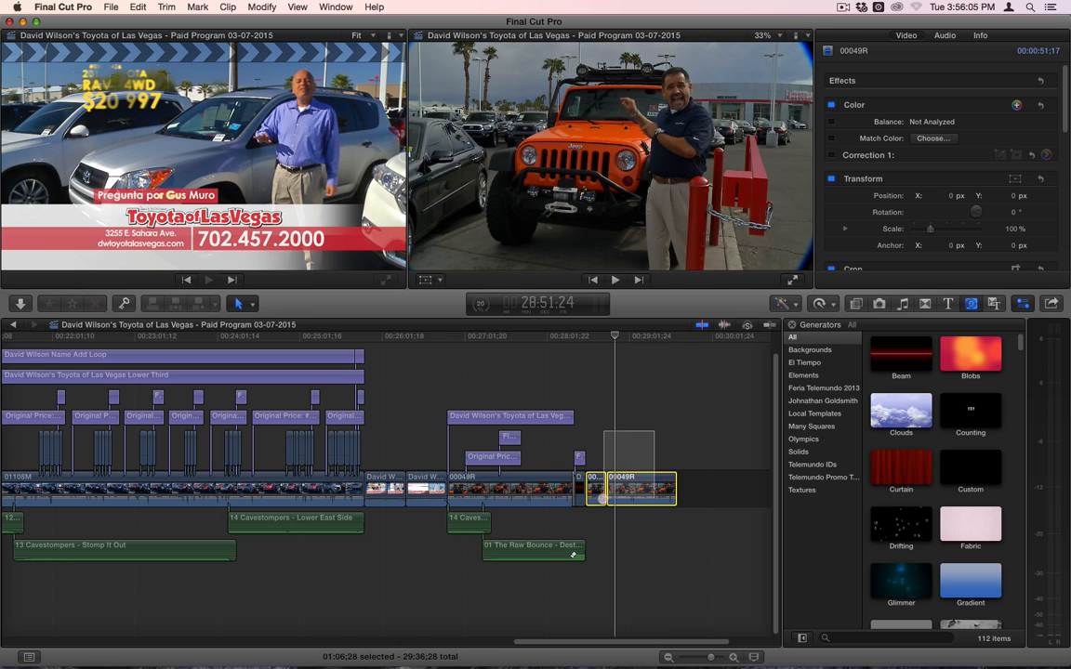
drag(602, 500, 602, 500)
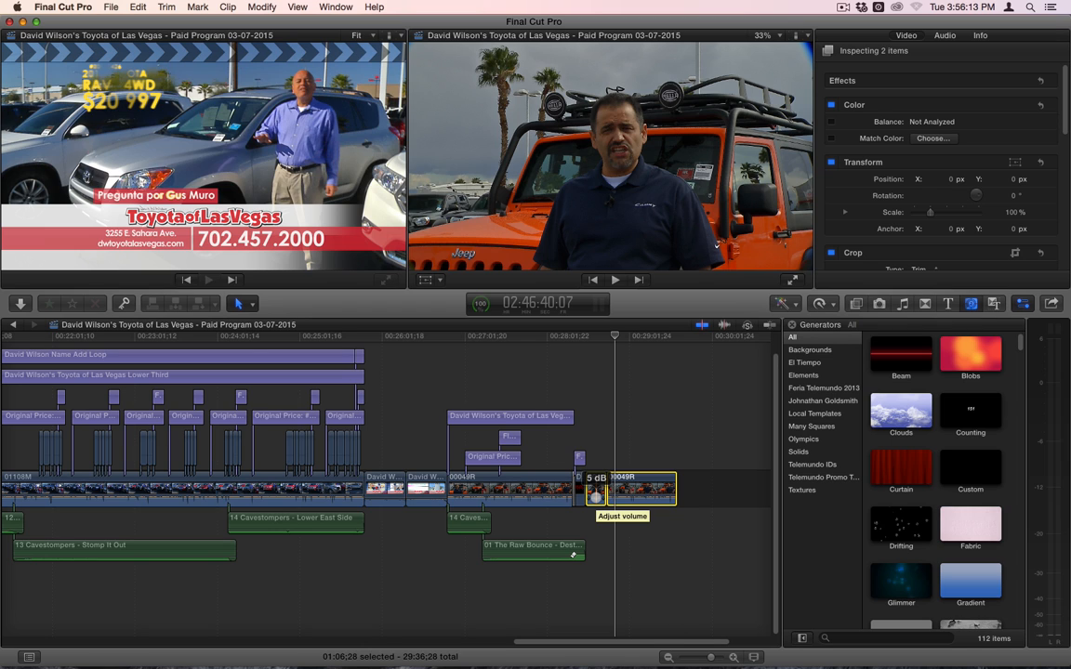
key(BackSpace)
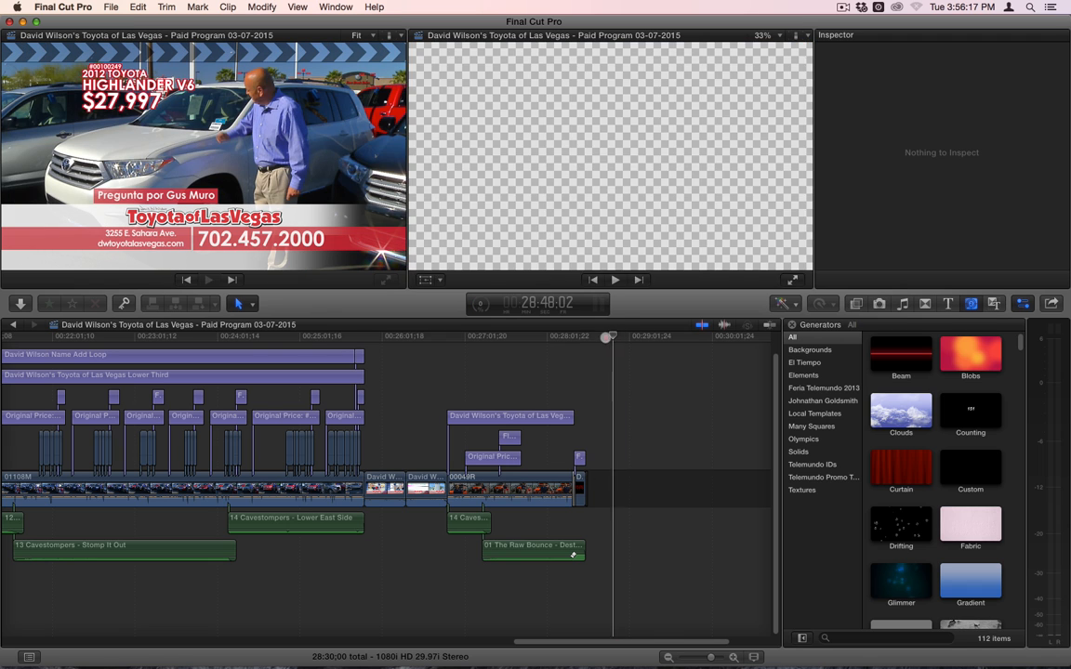
drag(586, 340, 552, 337)
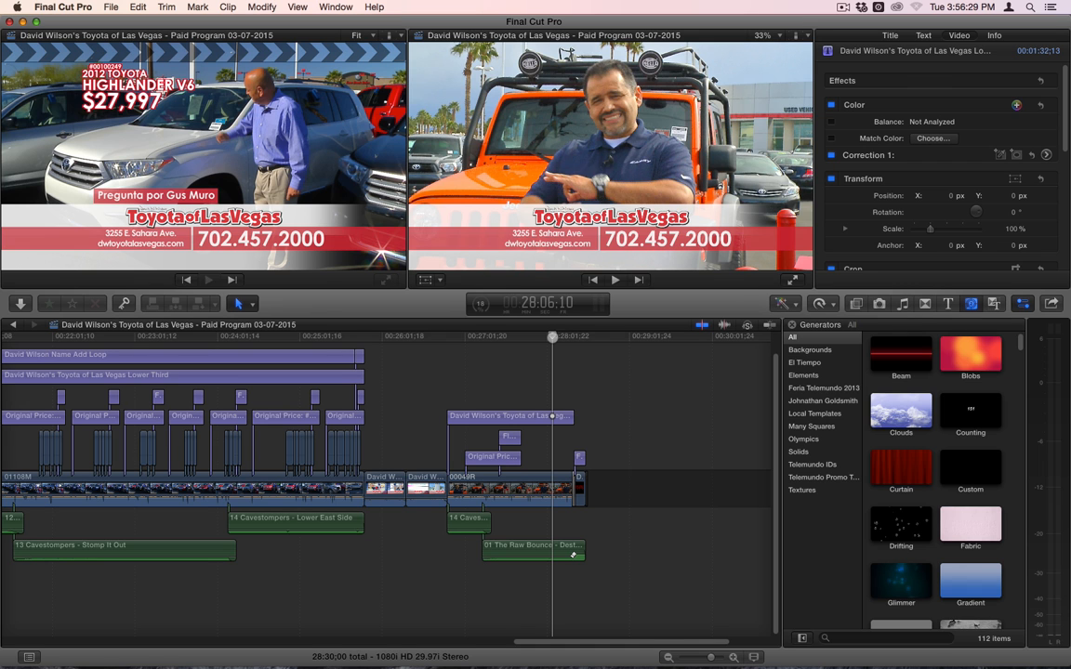
drag(552, 337, 477, 337)
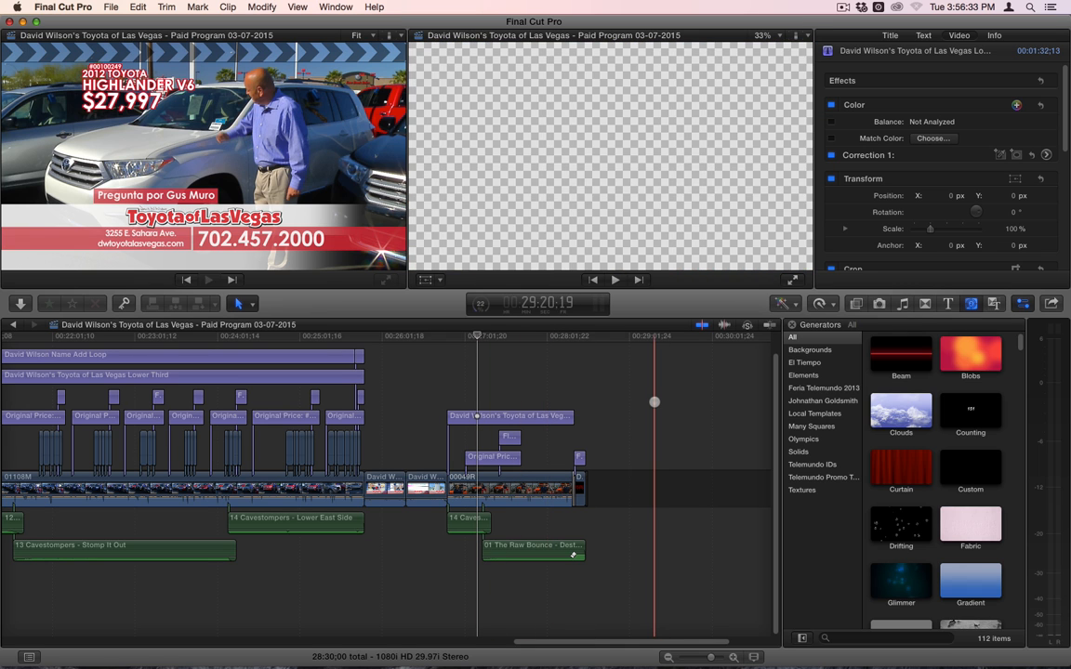
Switch to Compressor and inspect the built-in H.264 for Blu-ray, Apple Devices HD (Best Quality) and YouTube HD 720p settings.
key(super+Tab)
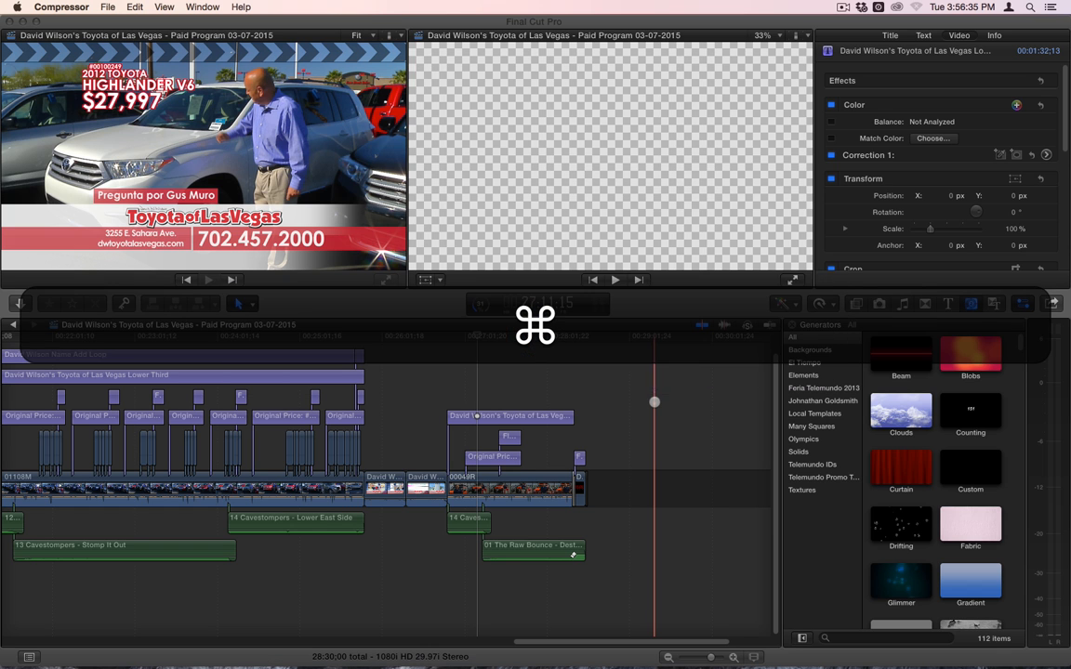
mouse_move(464, 665)
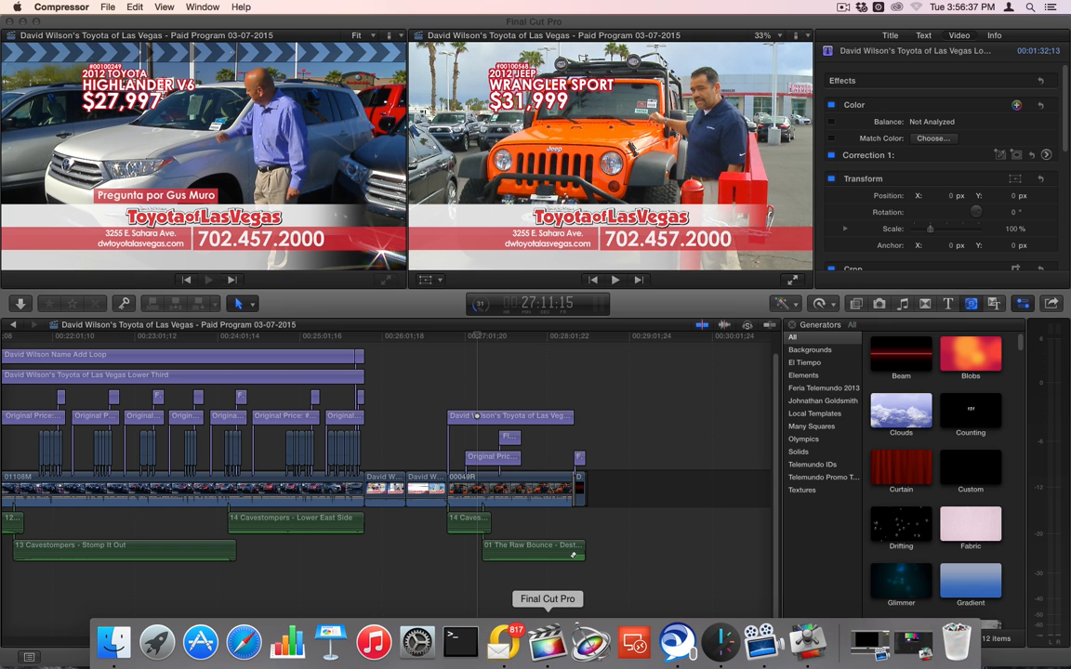
click(807, 639)
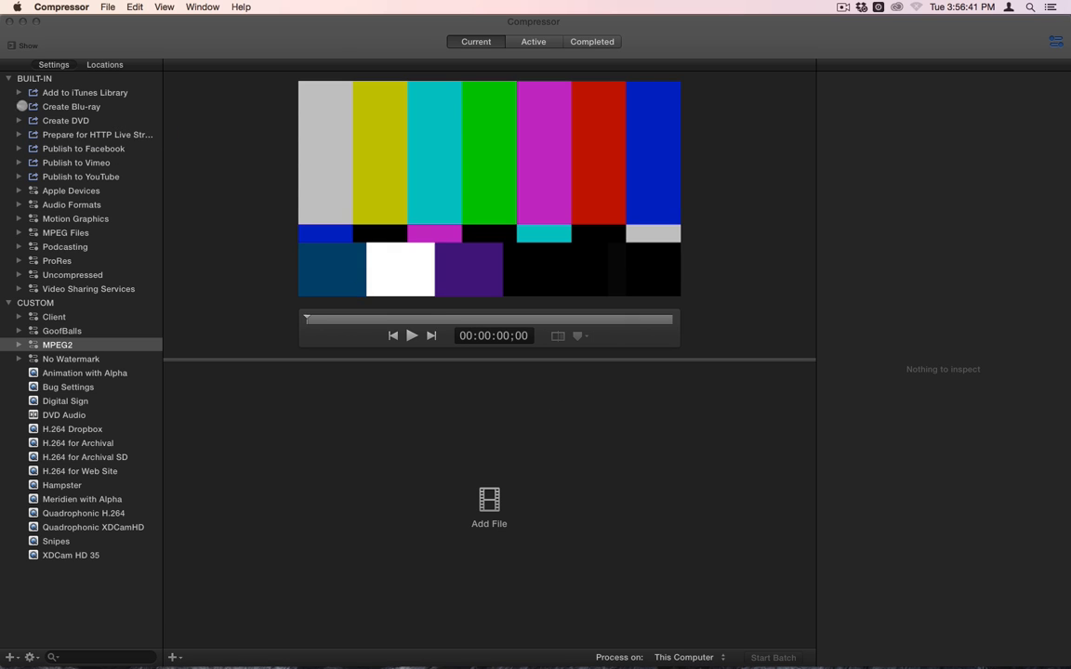
click(19, 106)
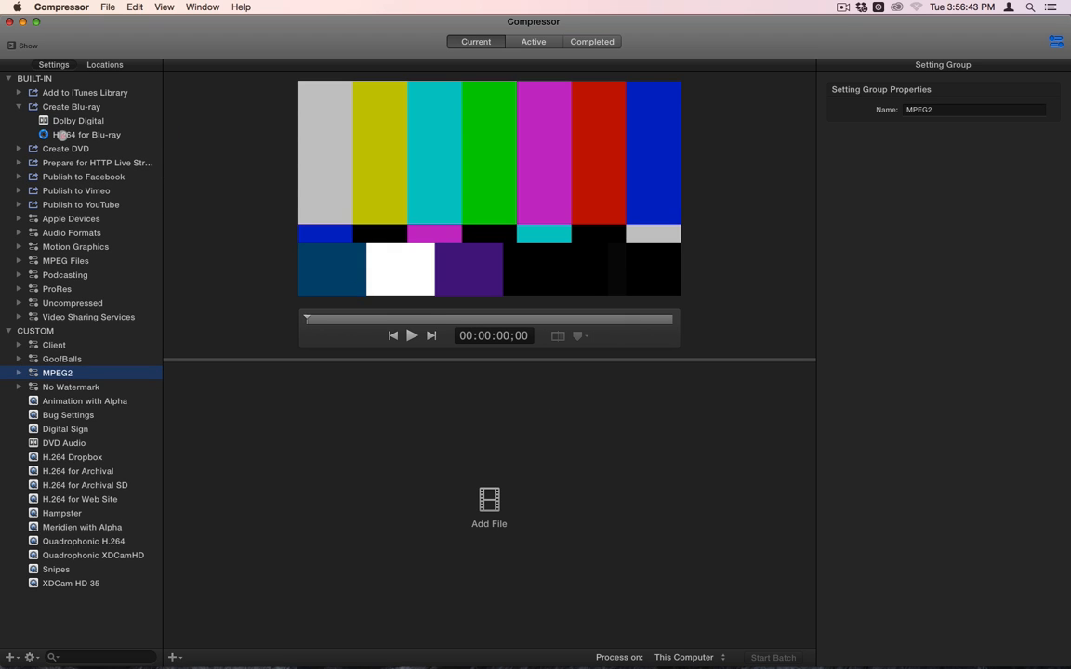
click(60, 135)
click(19, 92)
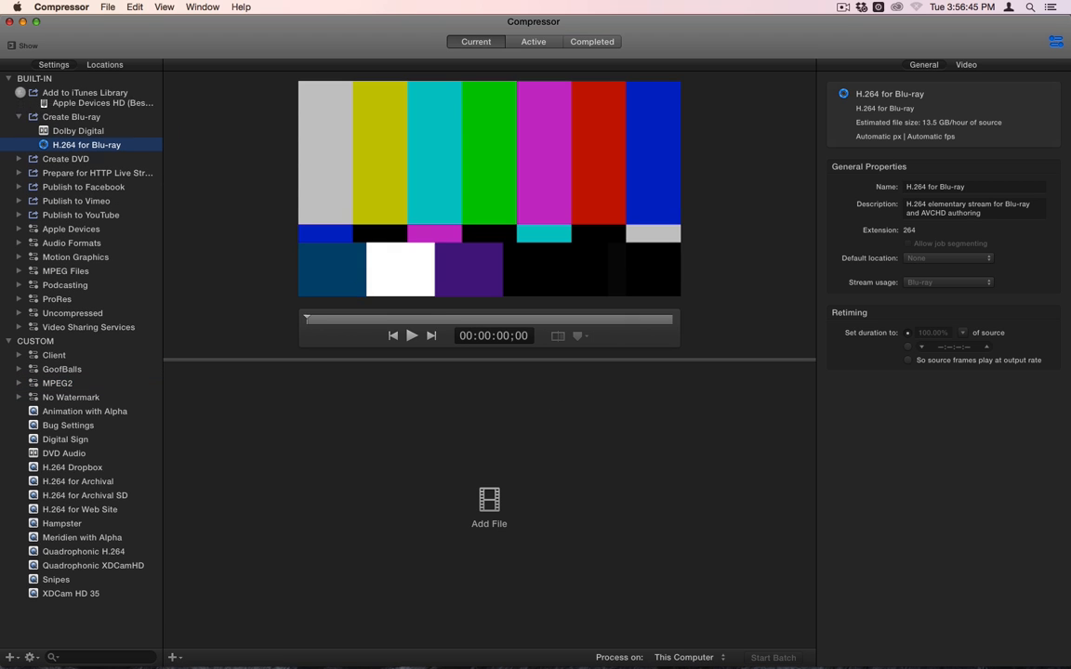
click(61, 105)
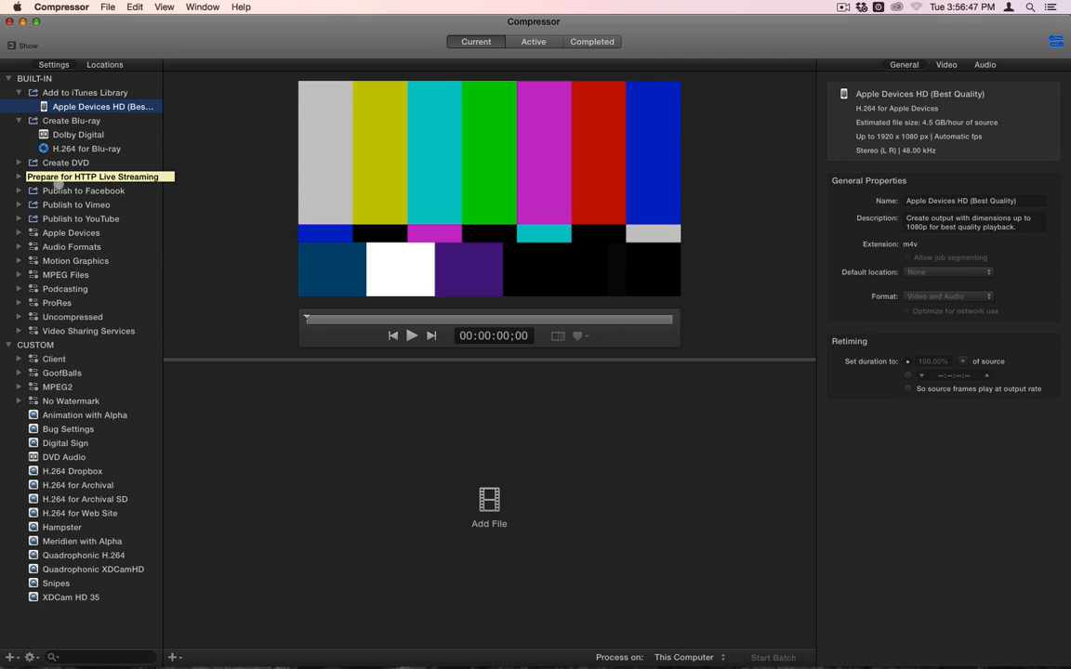
click(19, 219)
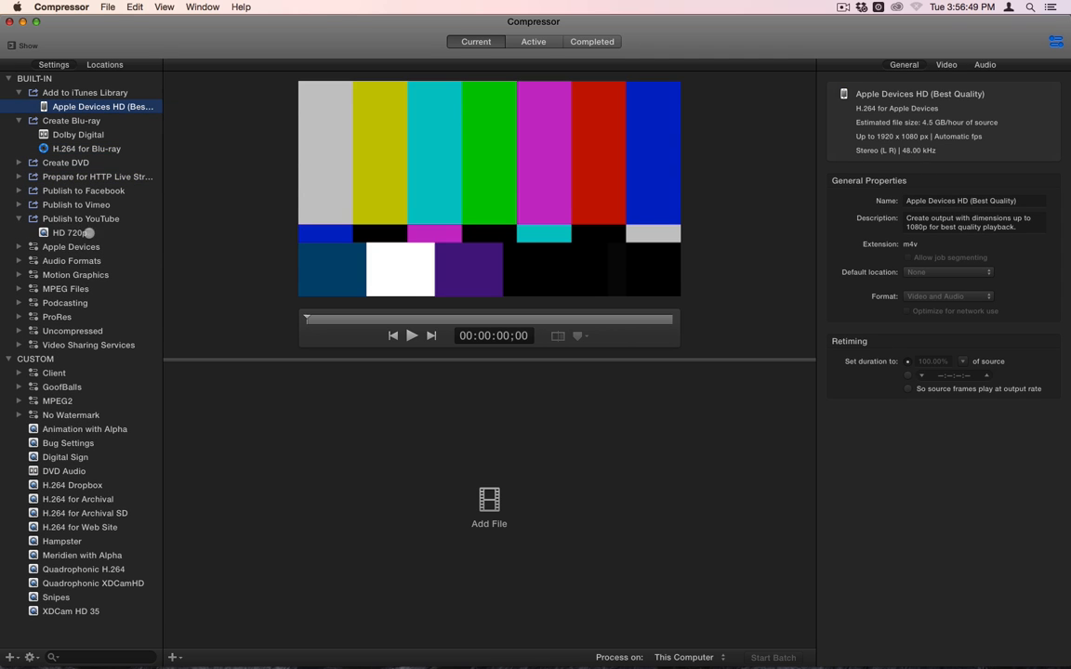
click(63, 233)
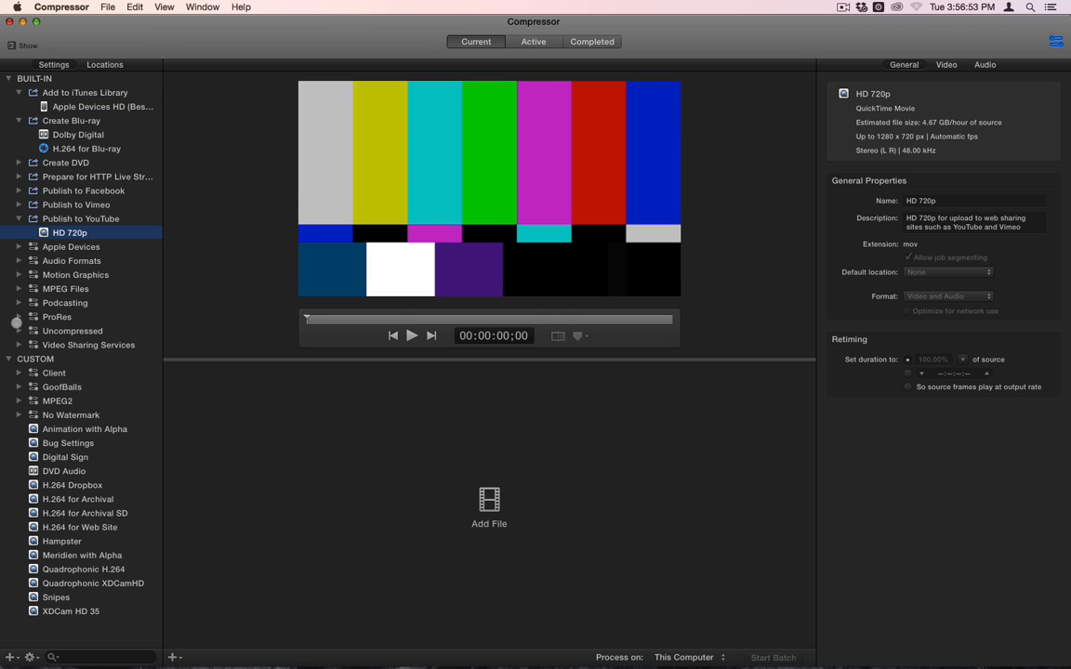
Look through the ProRes and Uncompressed setting groups, and inspect the custom Meridien with Alpha and built-in H.264 for Blu-ray settings.
click(19, 317)
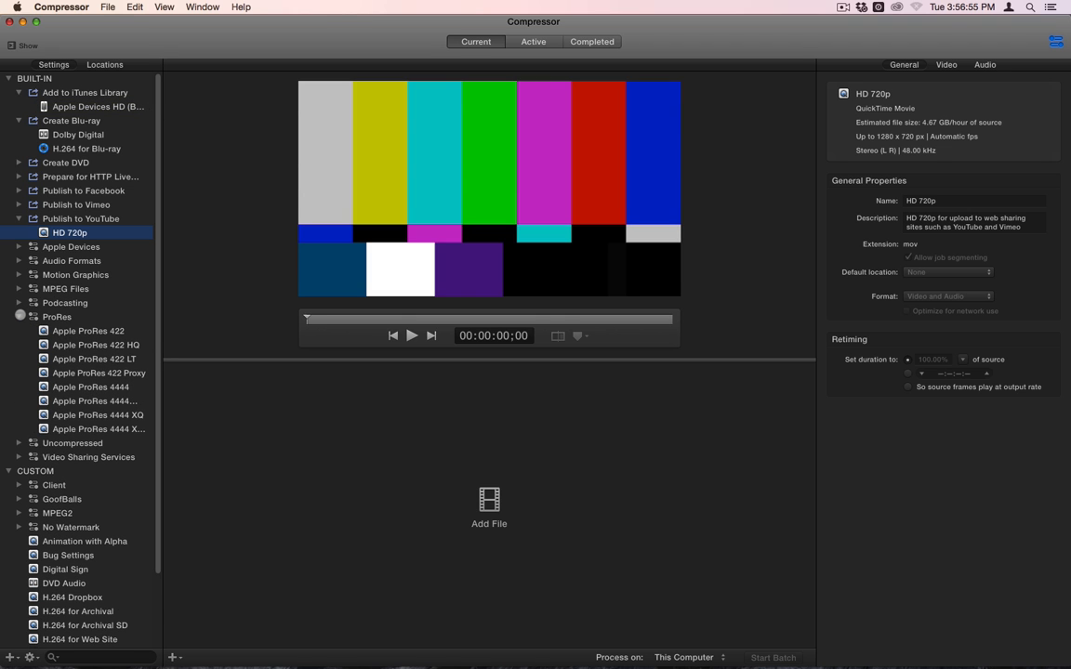
click(19, 317)
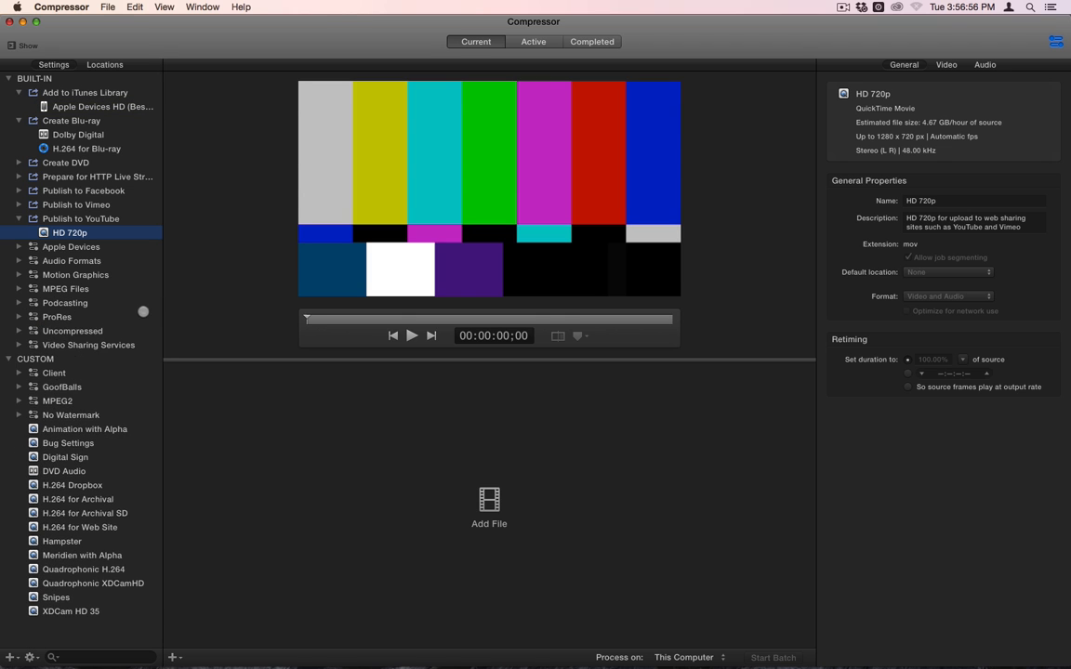
click(19, 331)
click(18, 331)
mouse_move(178, 660)
click(82, 555)
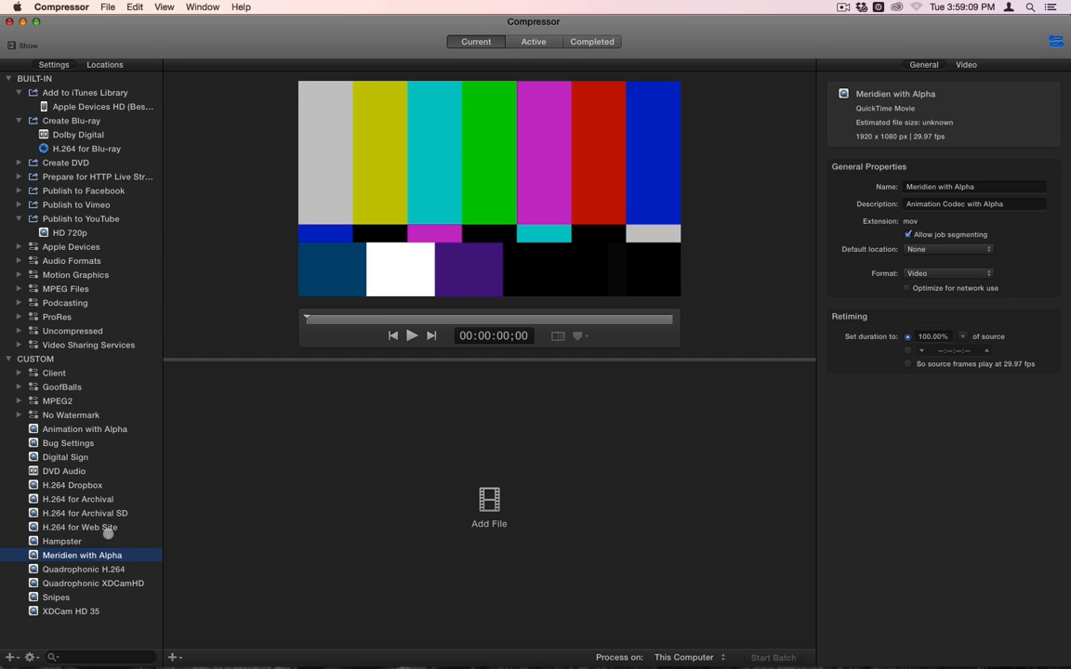
click(63, 149)
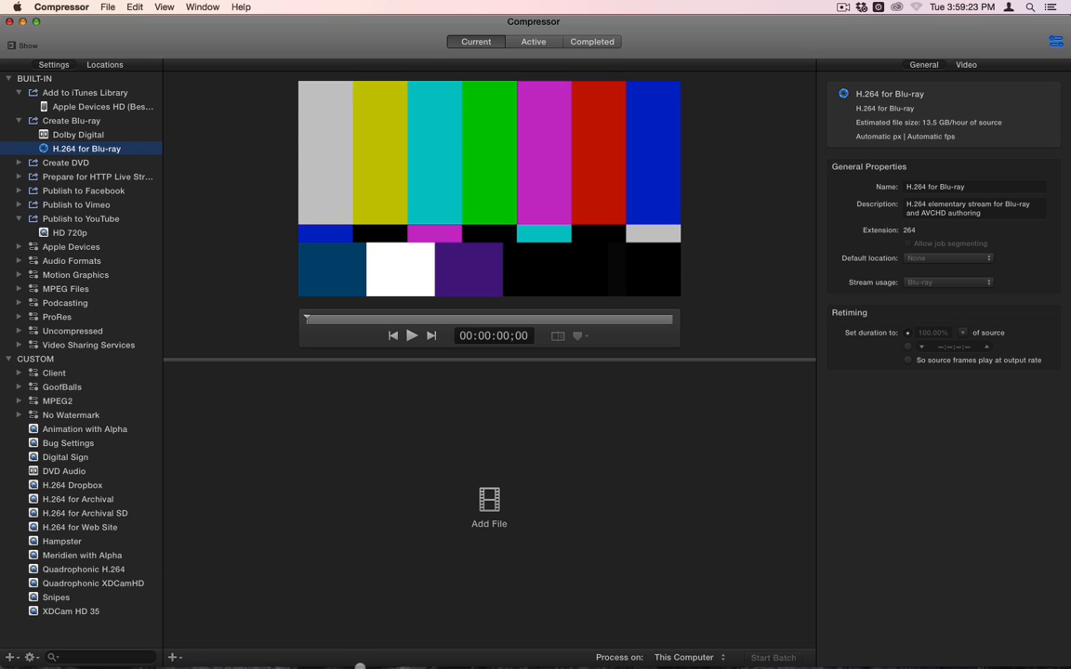
mouse_move(353, 642)
click(136, 641)
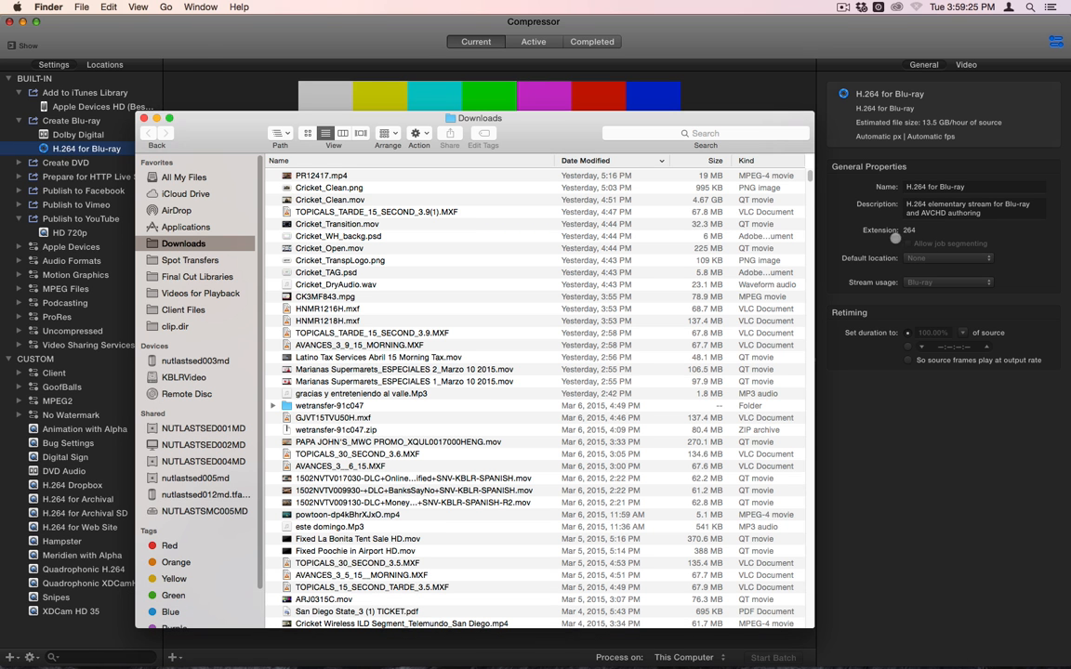
click(143, 118)
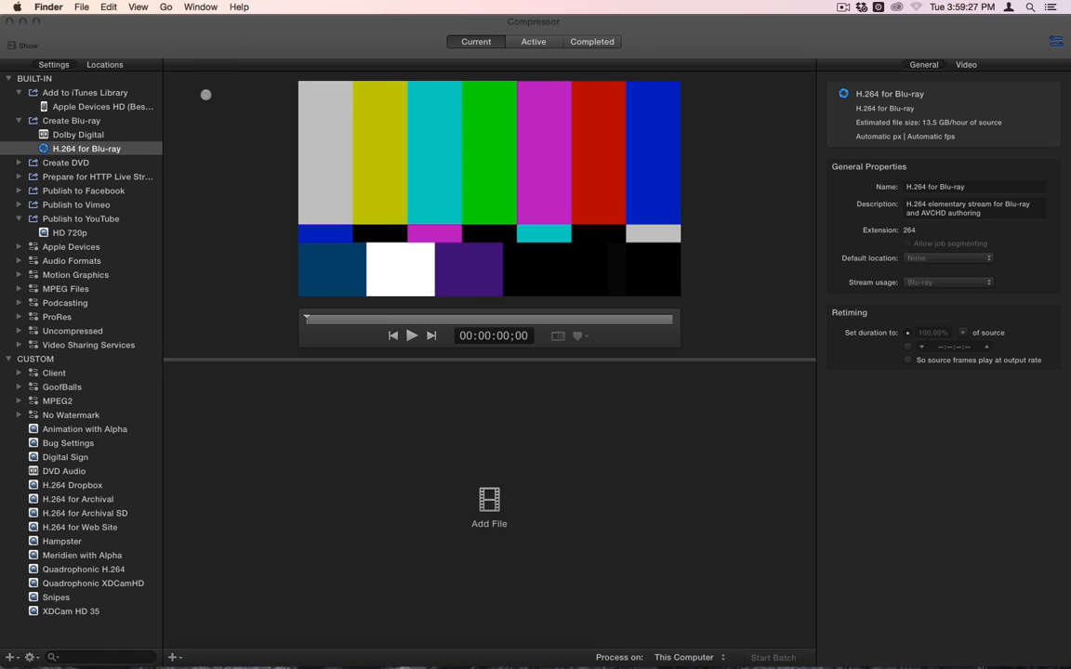
click(232, 45)
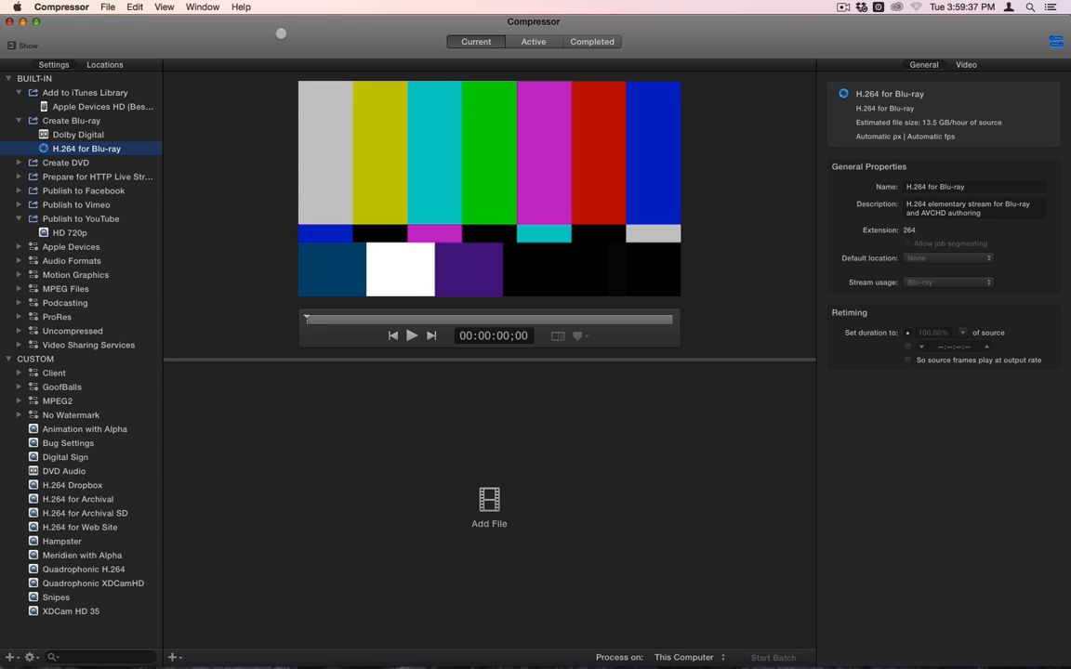
View the completed batches and examine the queue reset options in the Advanced preferences, choosing Repair Compressor before cancelling the reset.
click(586, 41)
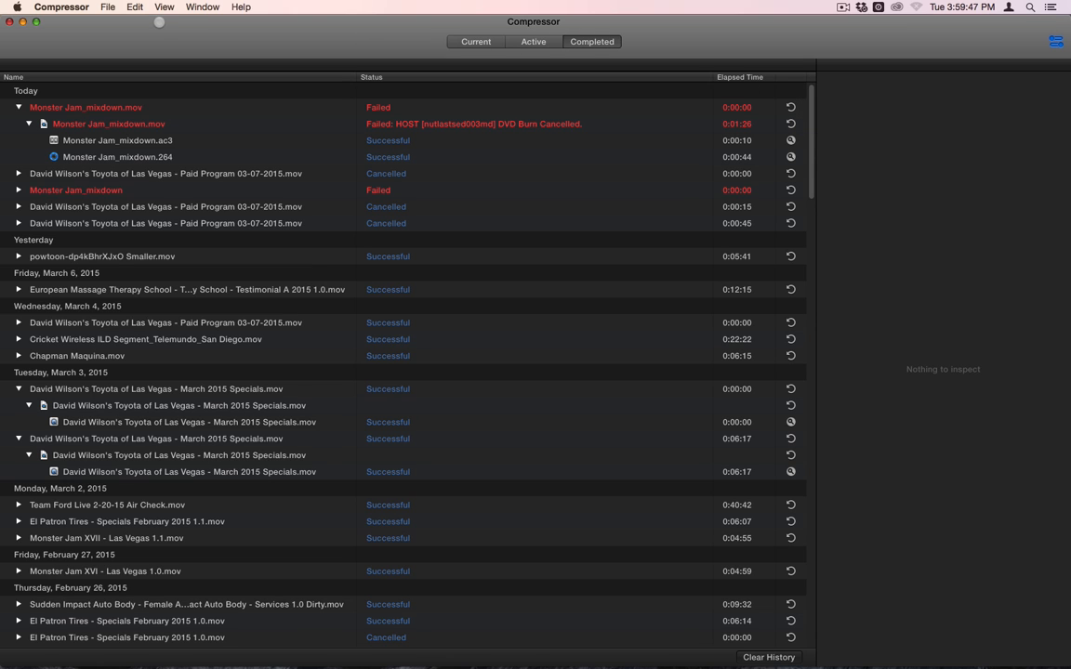
click(57, 6)
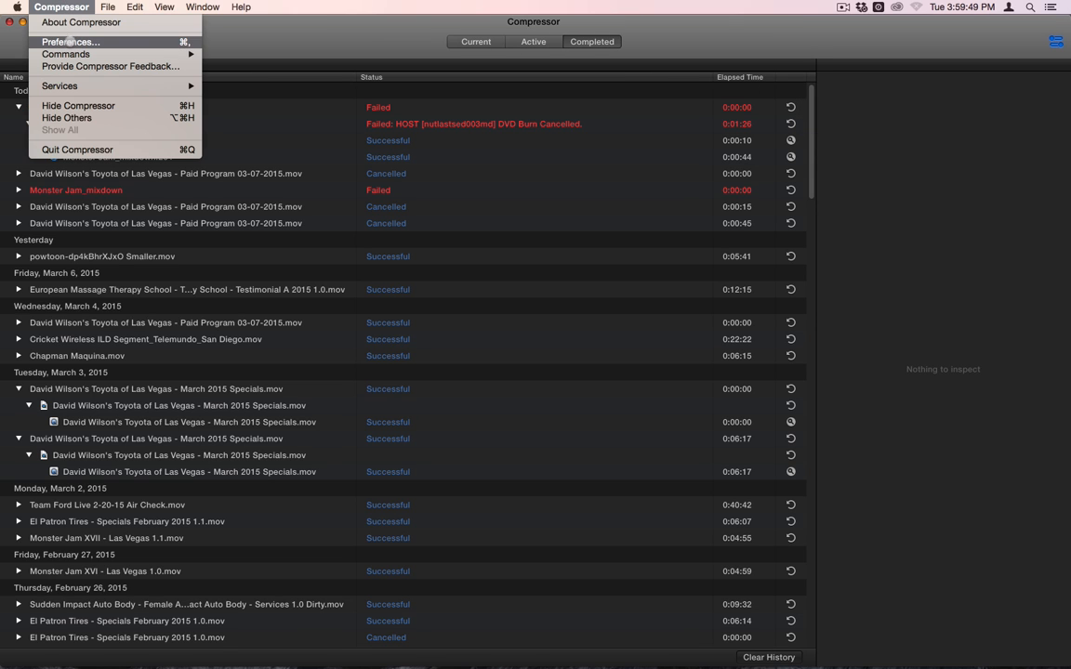
click(70, 42)
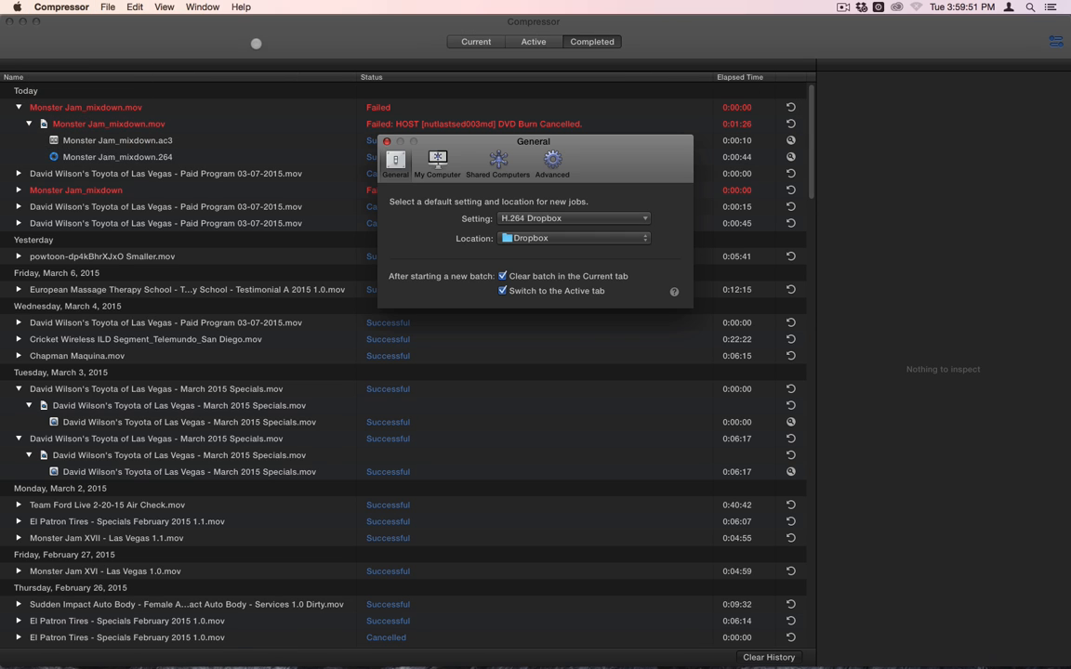
click(552, 163)
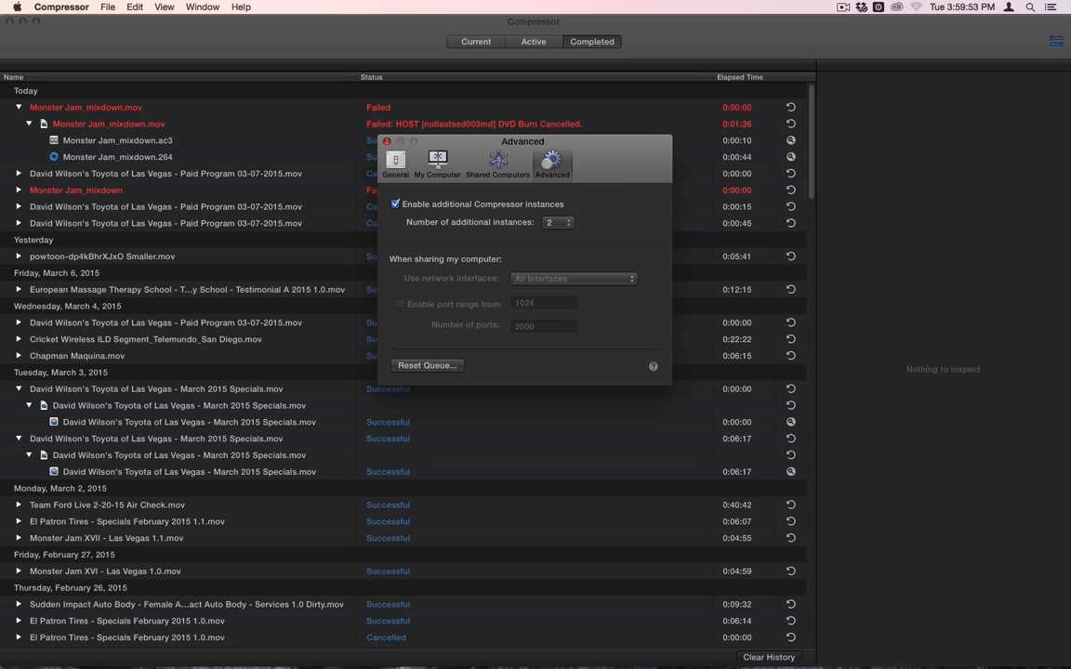
click(429, 366)
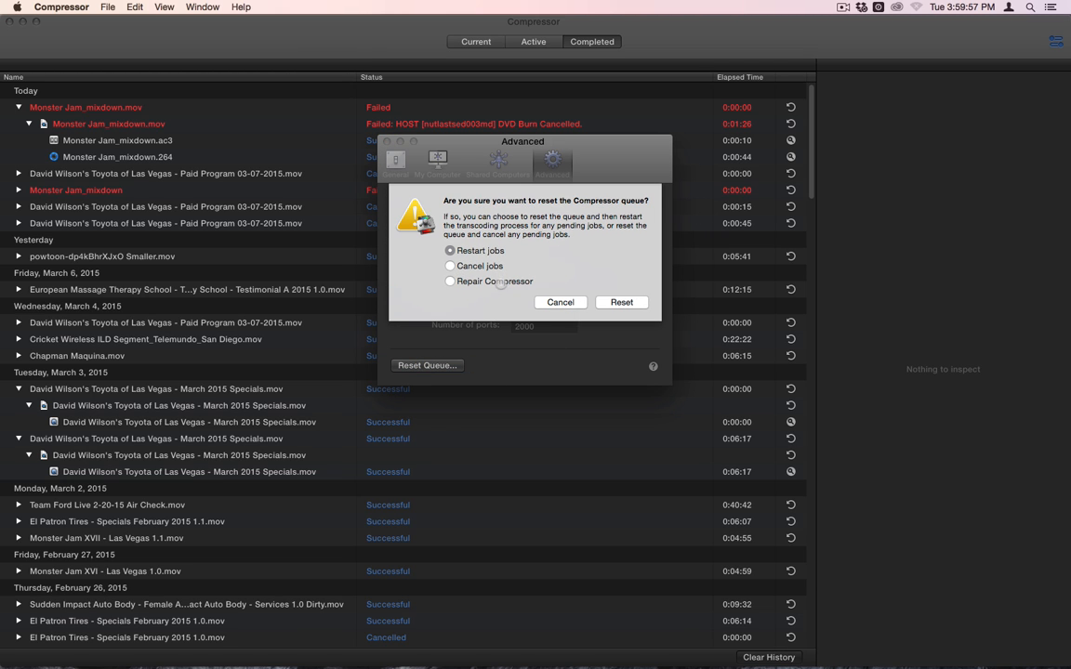
click(455, 281)
click(561, 299)
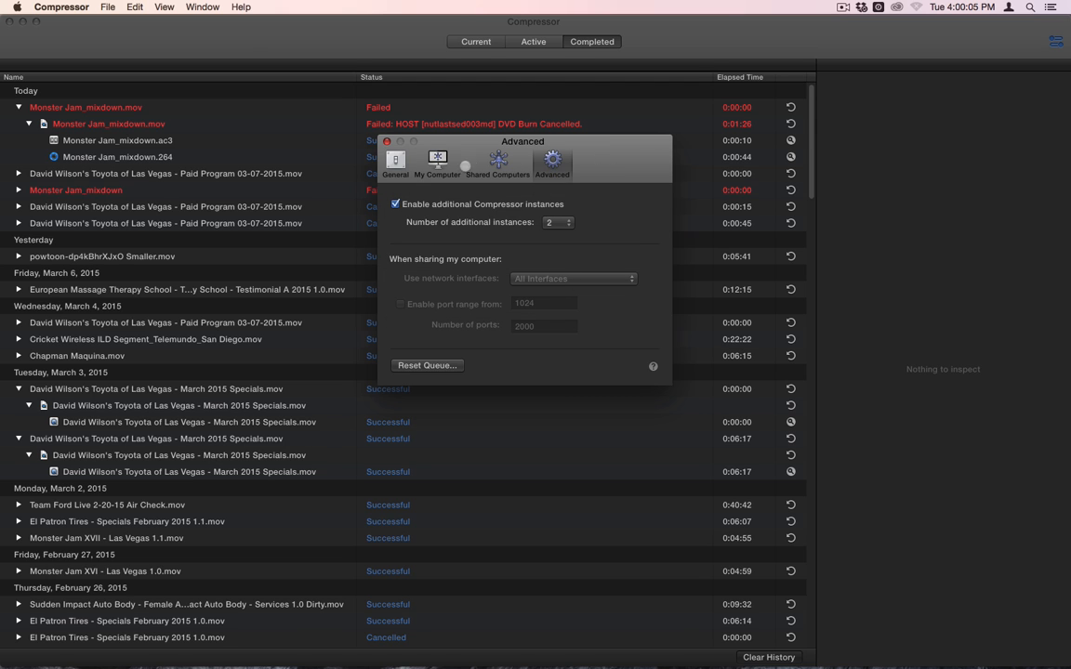
click(395, 161)
key(super+w)
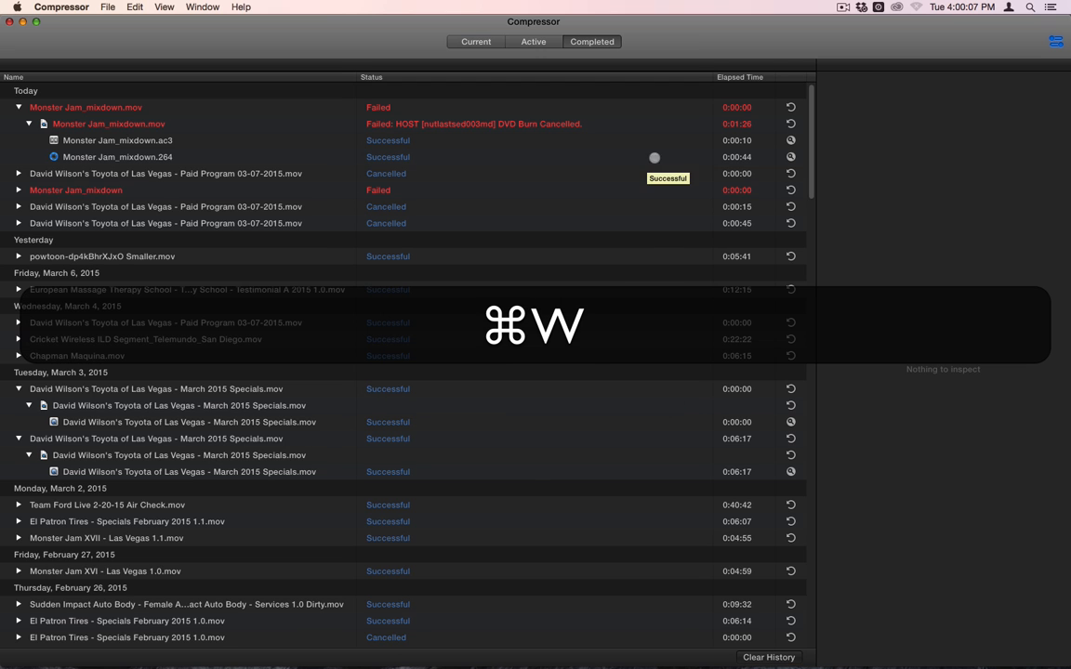
Return to the current batch view and quit Compressor.
click(474, 41)
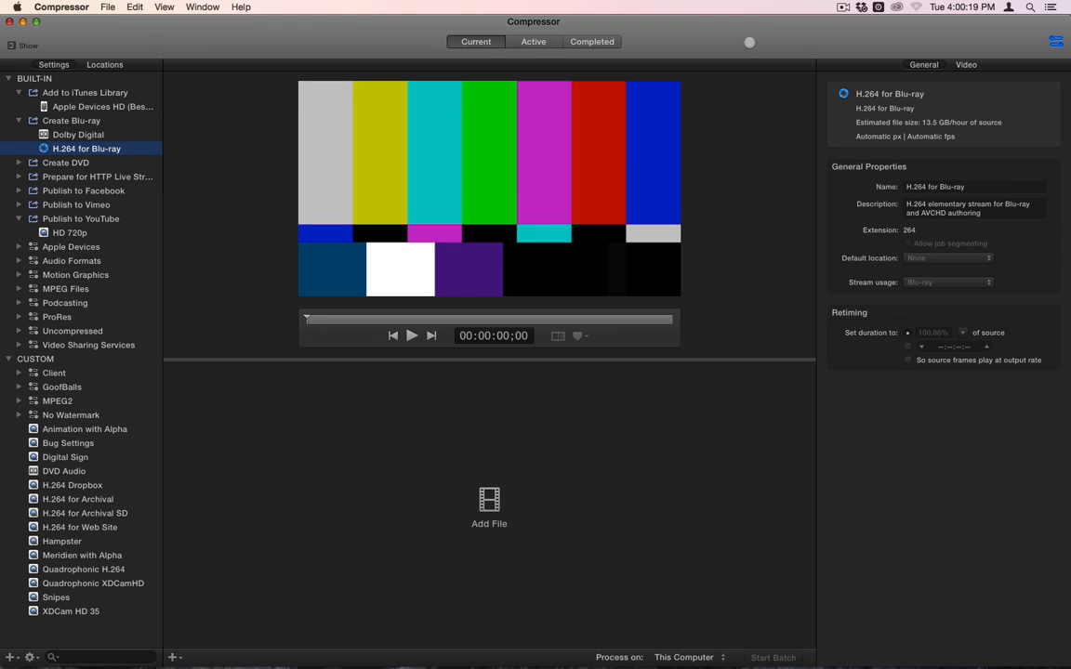
key(super+q)
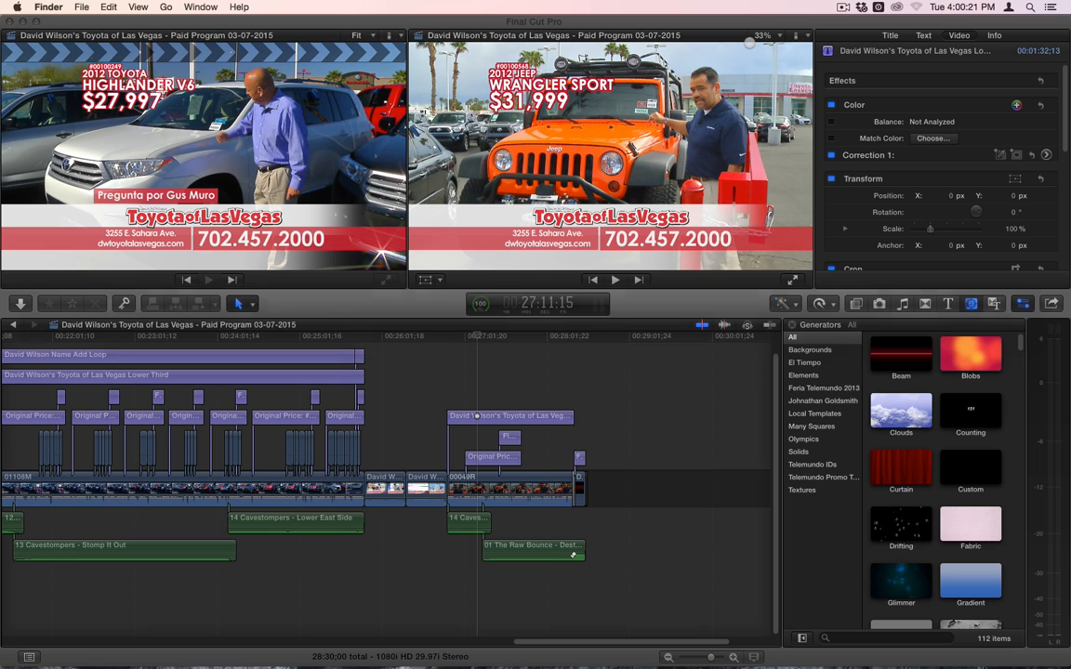